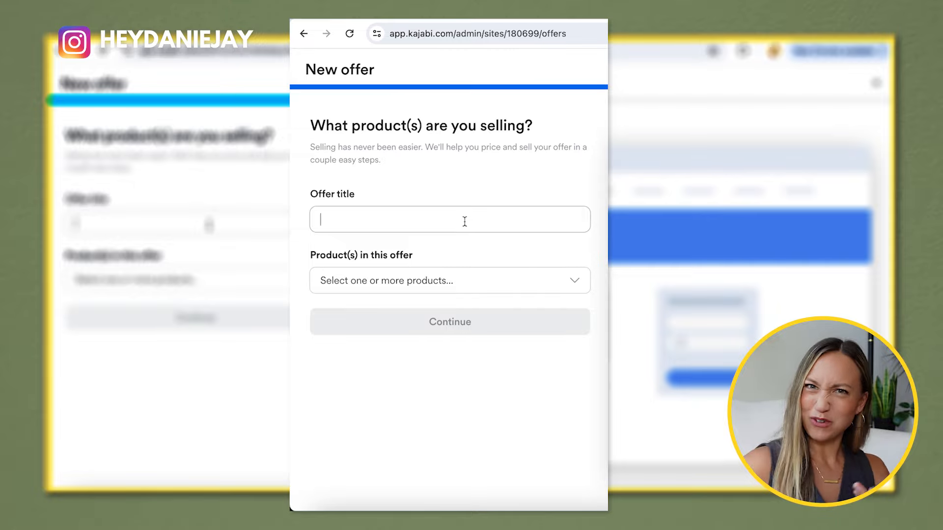
Title the new offer "High-Converting YouTube Thumbnail Template" and continue to pricing without selecting any products
text(You)
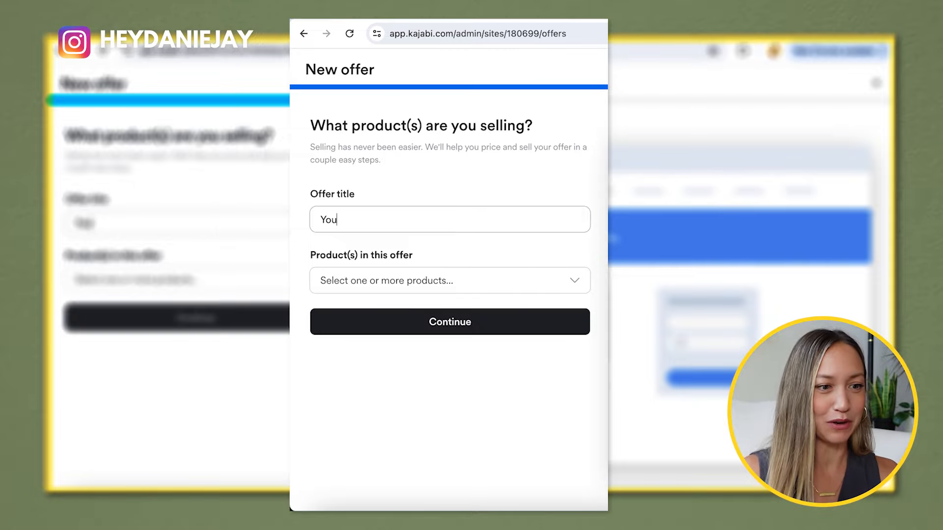
text(Tube Thumbnail)
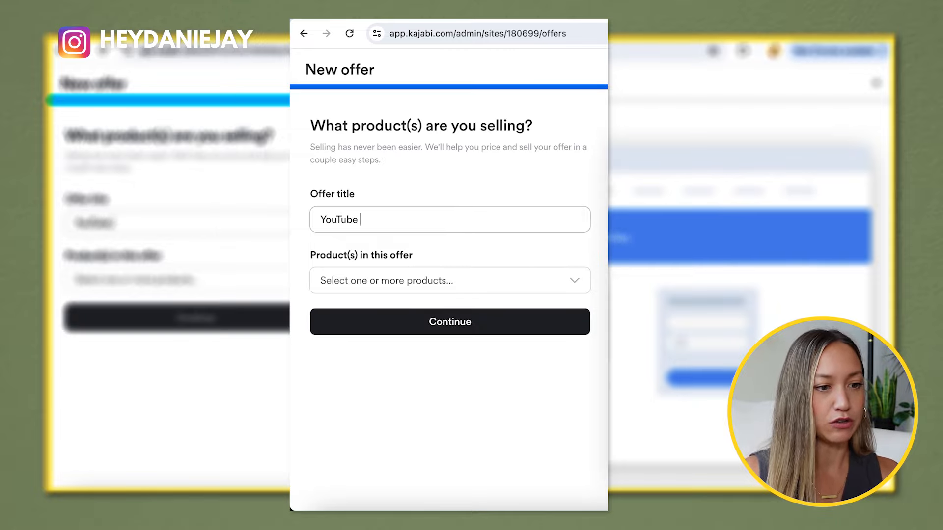
text(s)
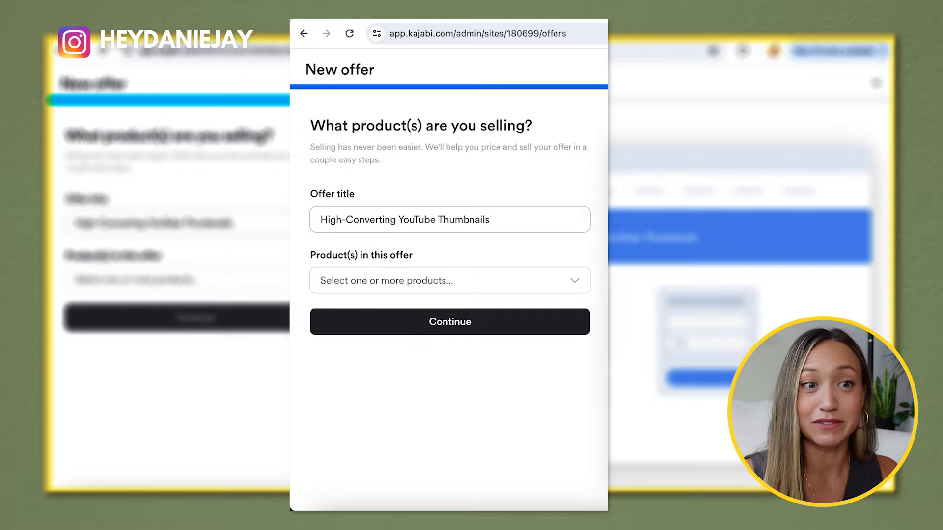
click(517, 225)
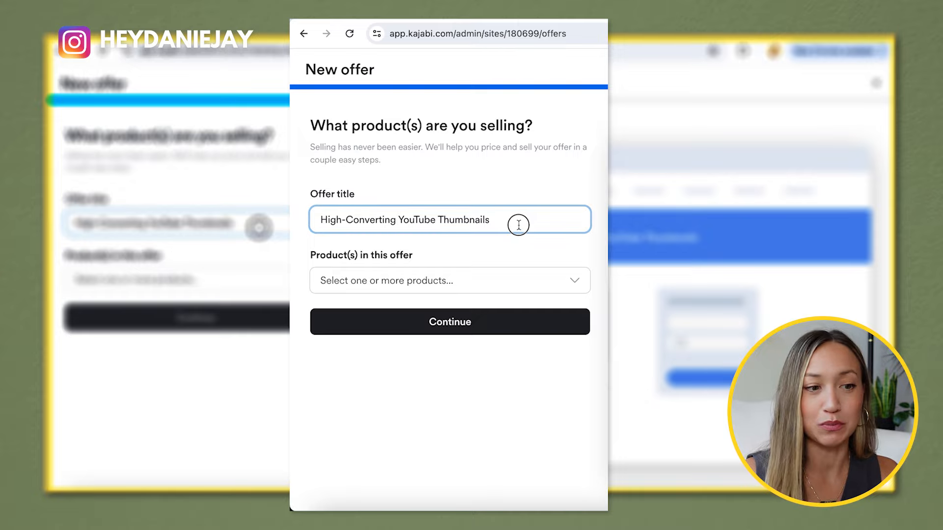
key(BackSpace)
text(Template)
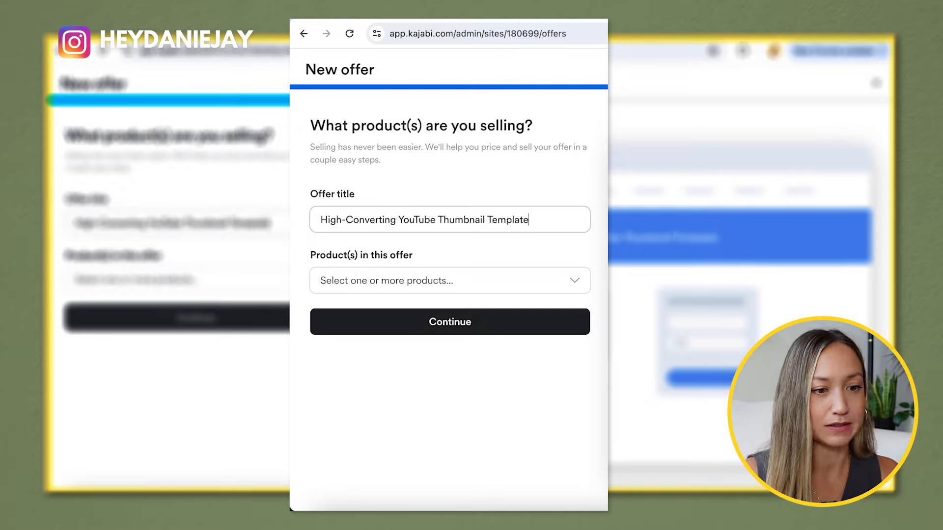
click(488, 275)
click(489, 254)
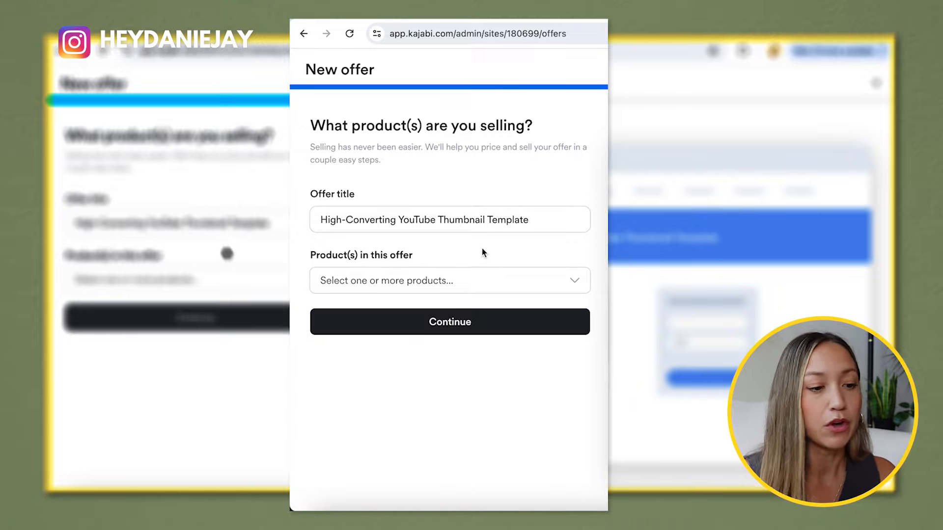
click(542, 327)
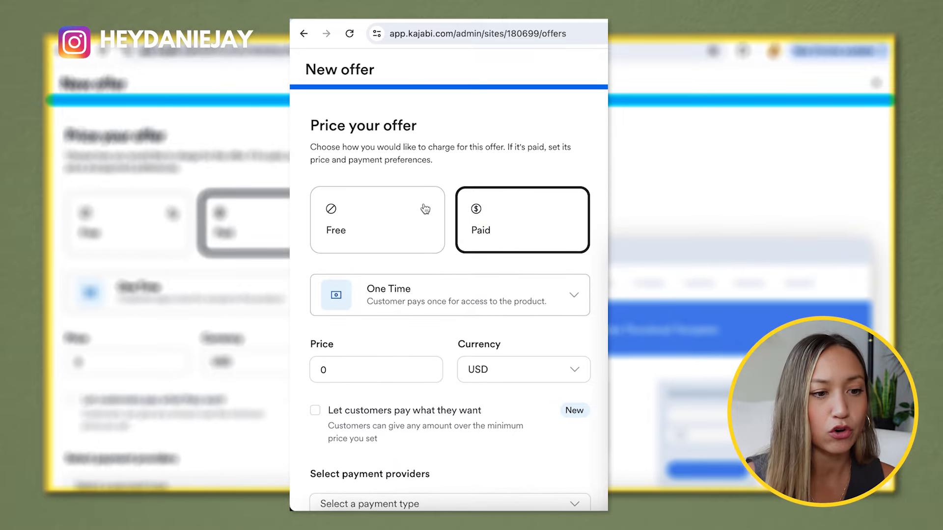
Keep the offer as a paid One Time purchase and set its price to 9.99 USD
scroll(497, 212, down, 1)
scroll(513, 229, down, 2)
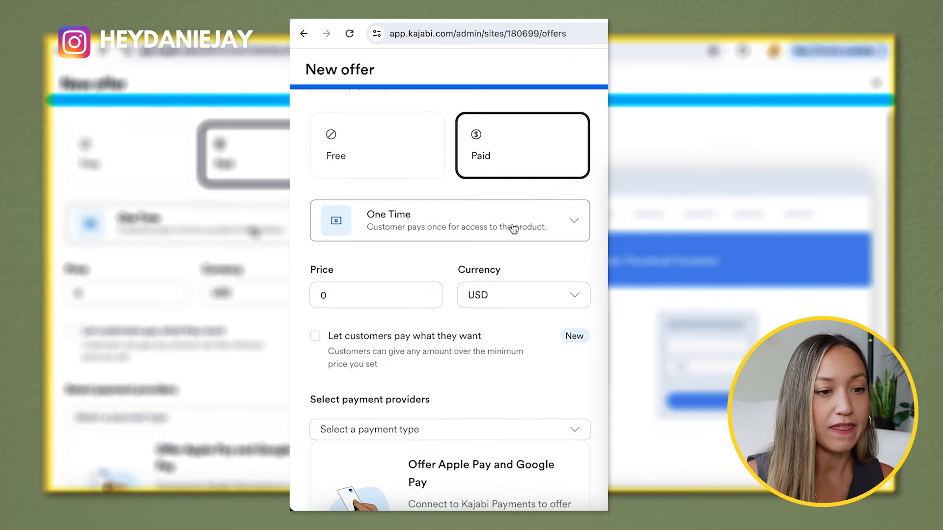
click(511, 229)
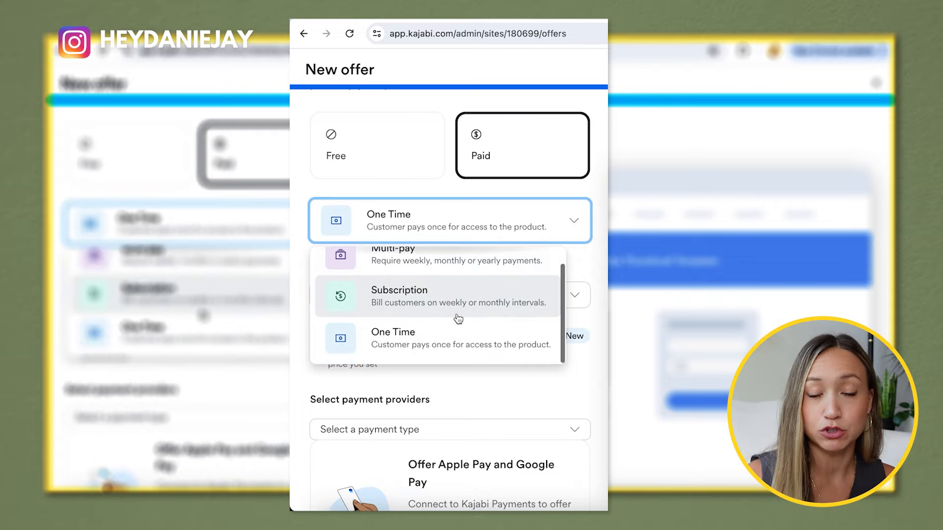
scroll(417, 316, down, 1)
click(545, 226)
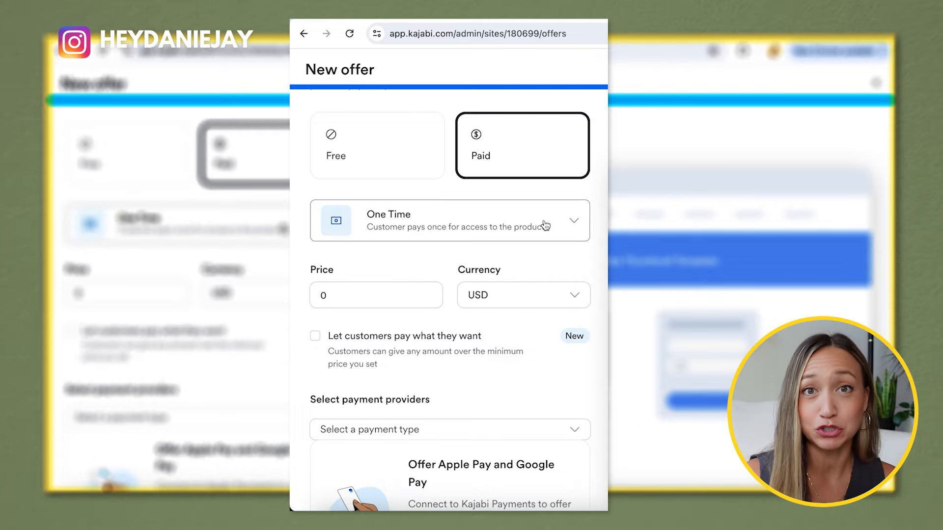
scroll(538, 251, down, 2)
click(374, 245)
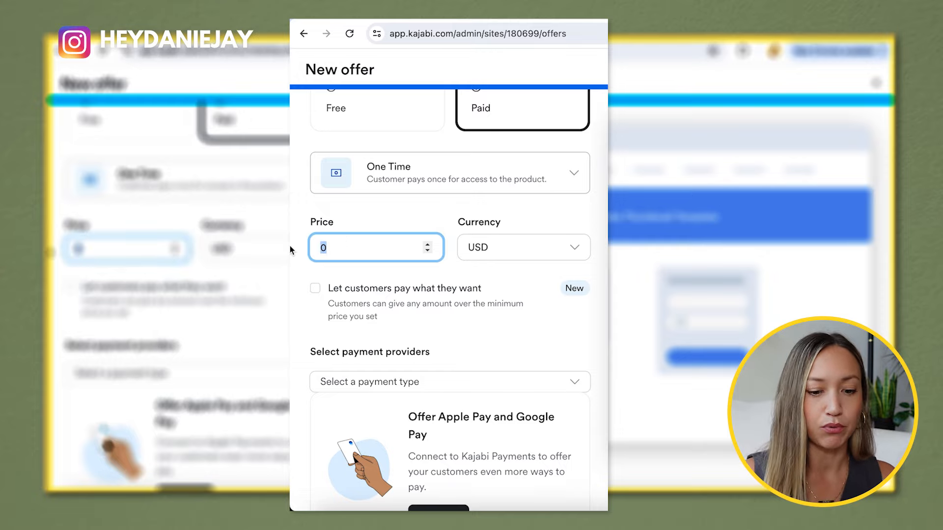
text(9.99)
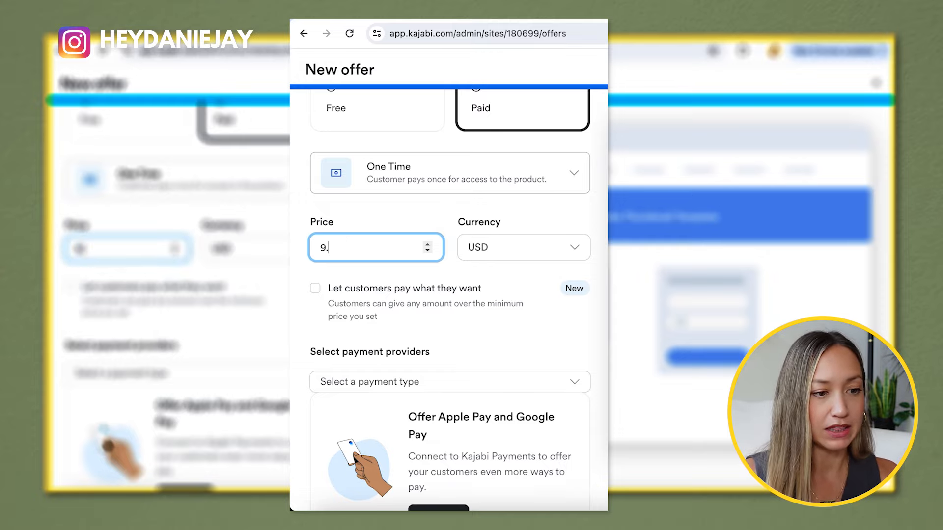
click(467, 318)
Choose Stripe as the payment provider for the offer, then save and finish its setup
scroll(422, 300, down, 4)
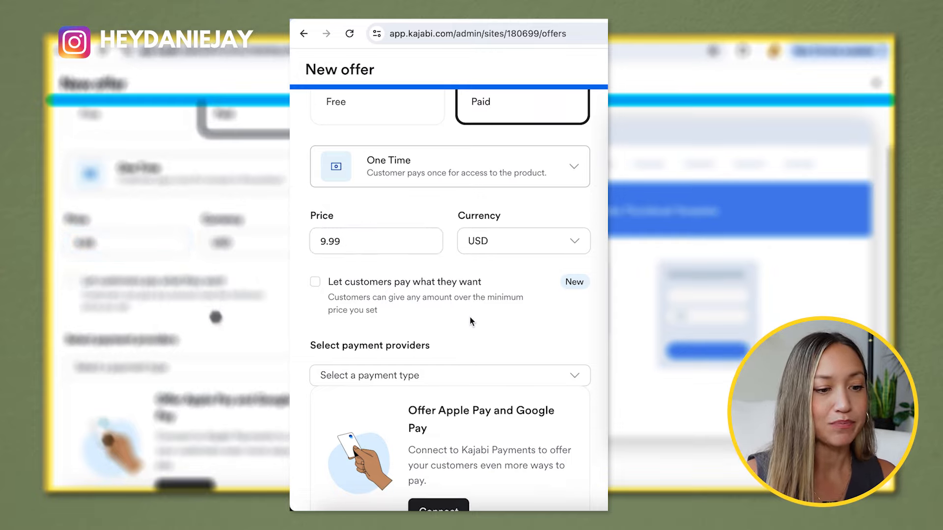
click(391, 289)
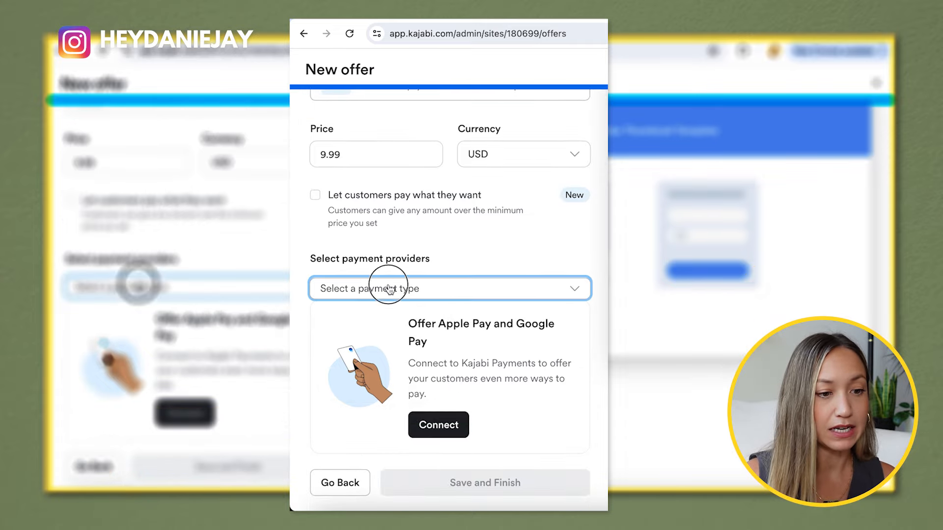
click(439, 348)
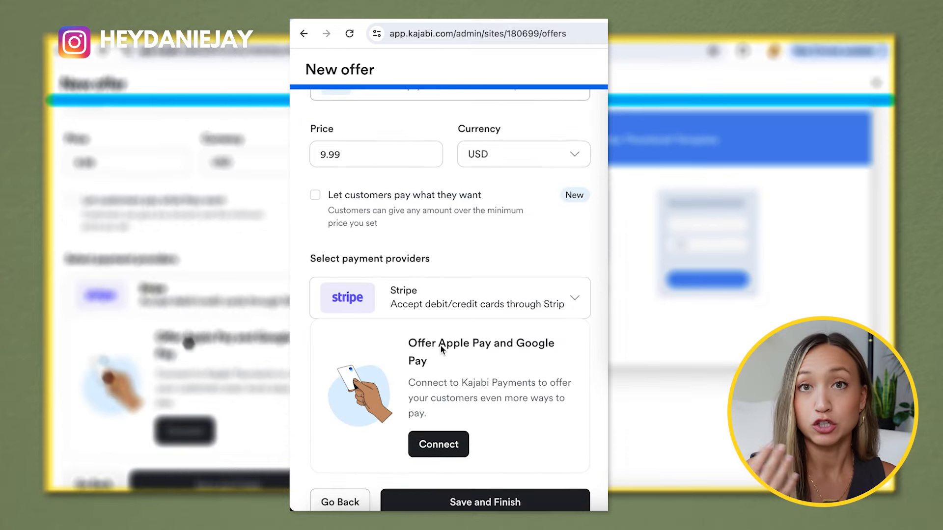
scroll(440, 346, down, 1)
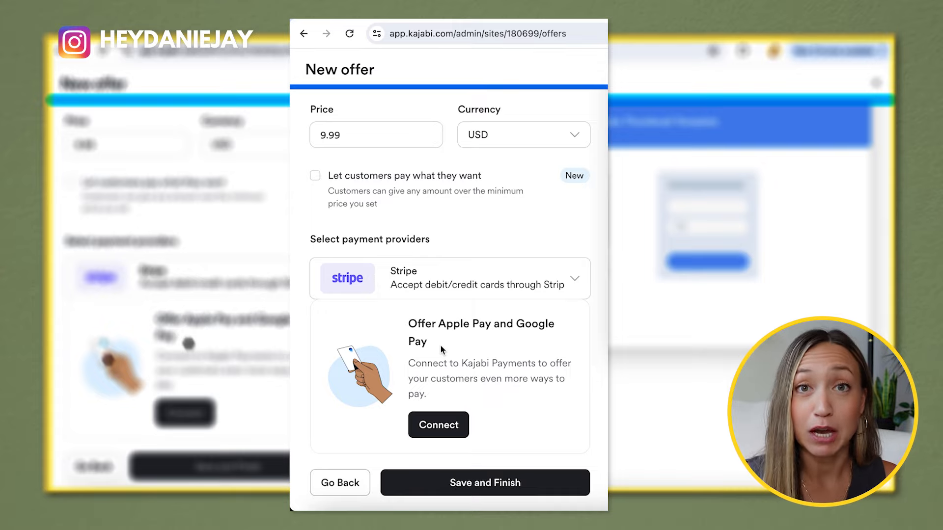
click(488, 486)
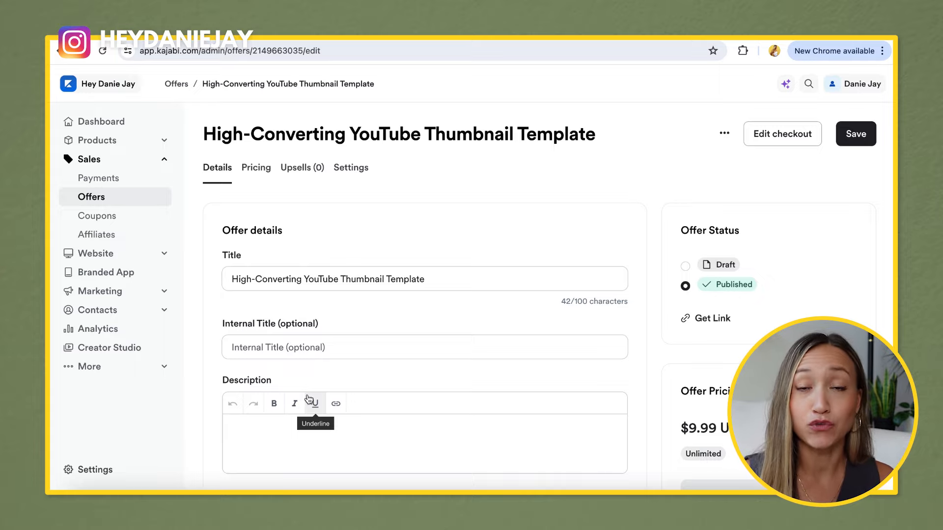
Review the title, internal title and description fields in the offer's details
click(278, 280)
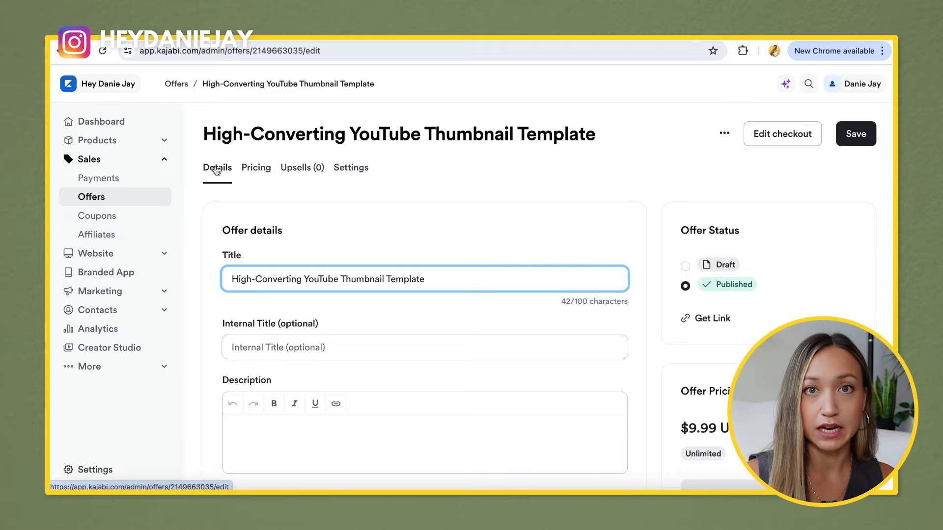
scroll(225, 217, down, 1)
drag(447, 243, 230, 244)
scroll(293, 245, down, 2)
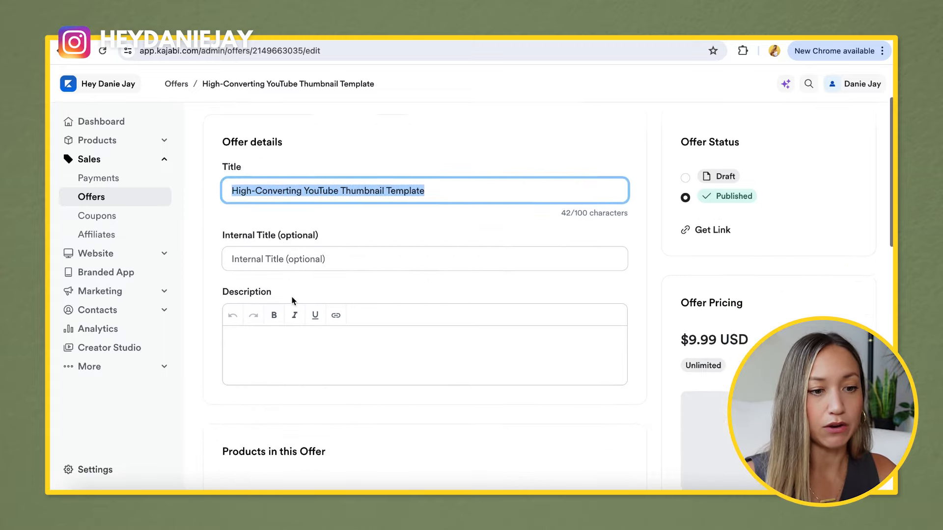
click(293, 249)
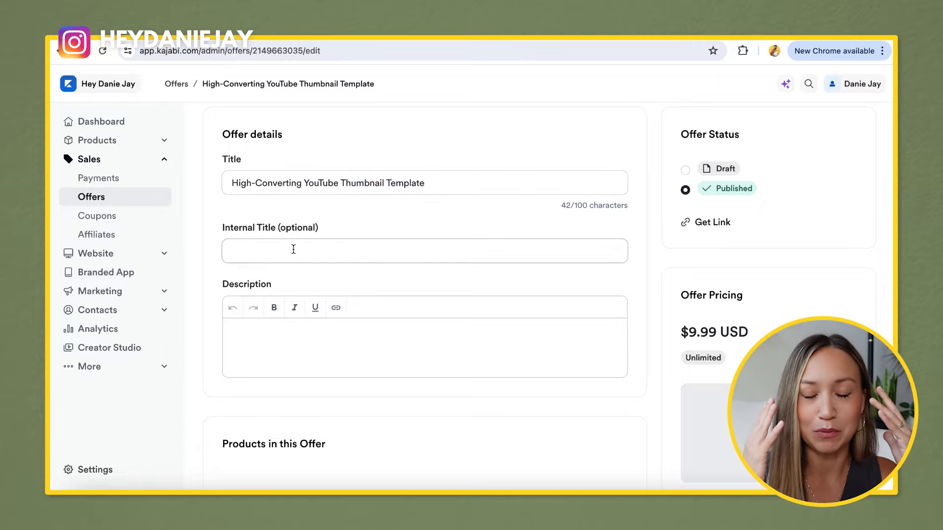
scroll(293, 250, down, 1)
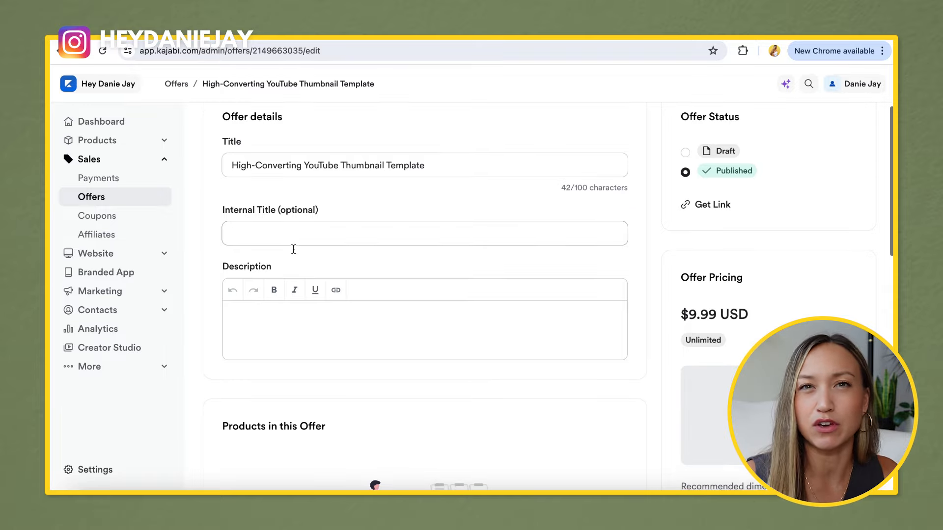
scroll(293, 253, down, 1)
click(271, 289)
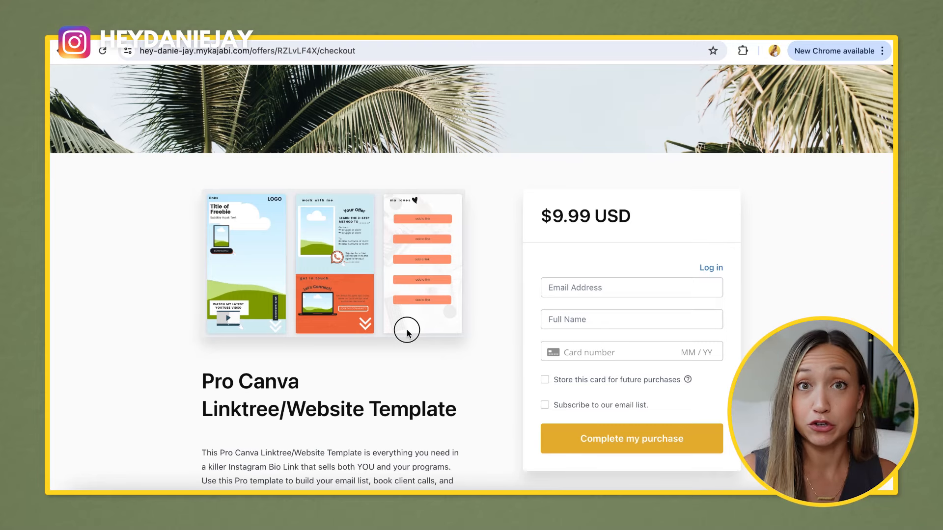
Examine the title, description and included features on the Pro Canva Linktree/Website Template checkout page as an example
scroll(407, 330, down, 5)
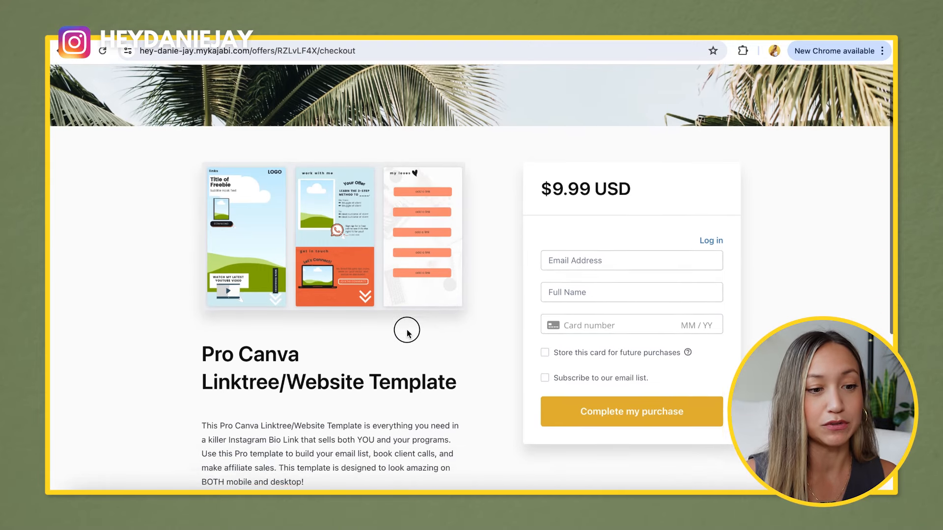
scroll(406, 330, down, 4)
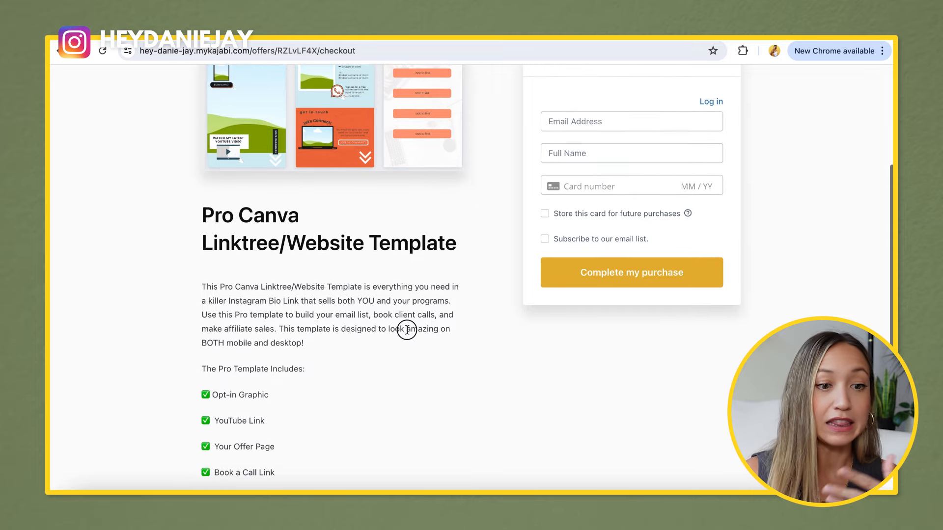
drag(197, 177, 314, 258)
scroll(314, 258, down, 1)
drag(199, 246, 426, 426)
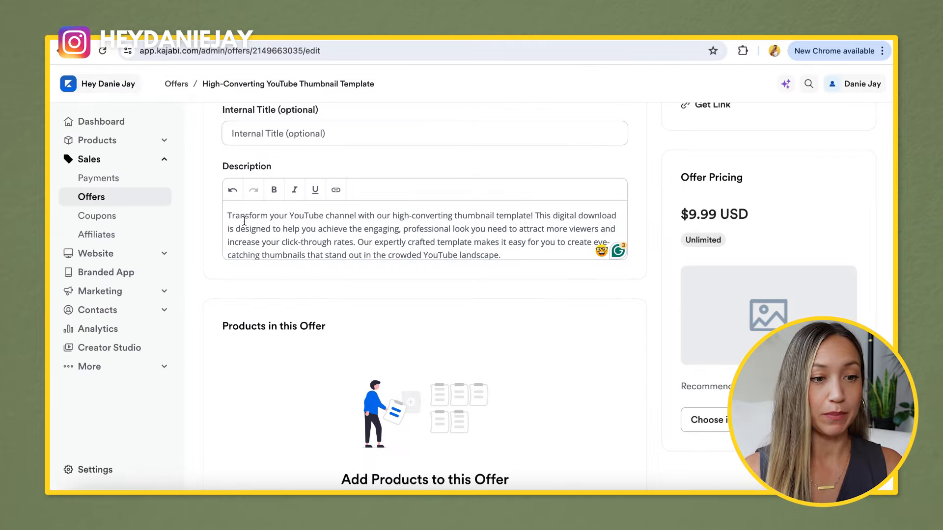
Paste the prepared sales copy for the YouTube thumbnail template into the offer's description and read it through to the end
drag(228, 215, 476, 242)
key(ctrl+v)
scroll(456, 246, down, 2)
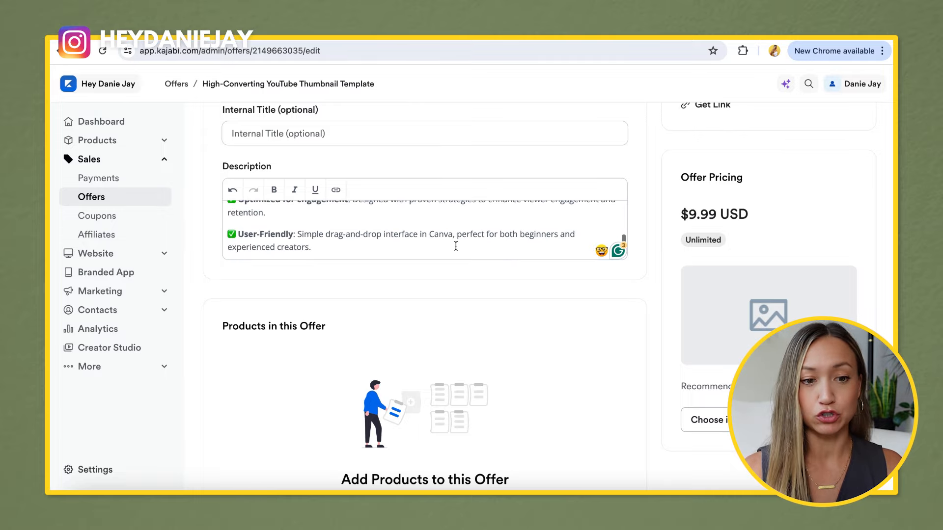
scroll(455, 246, down, 3)
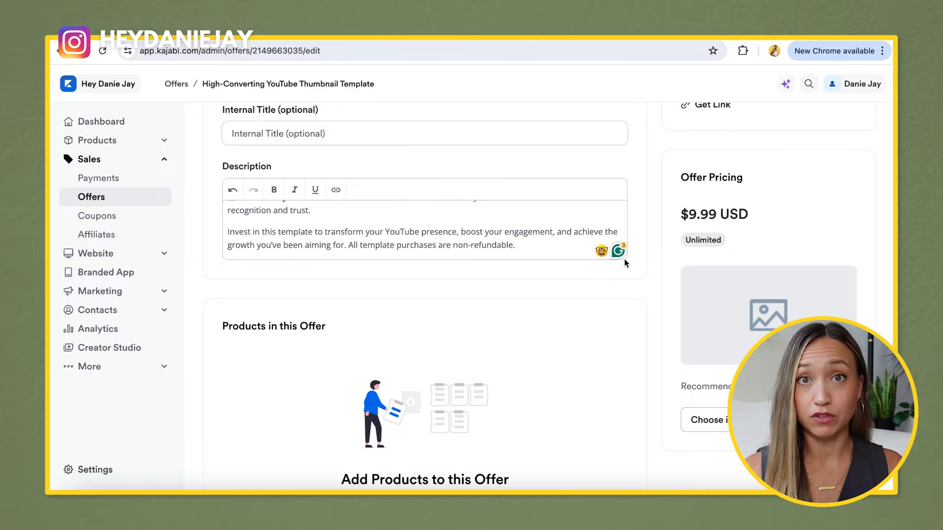
scroll(552, 288, down, 1)
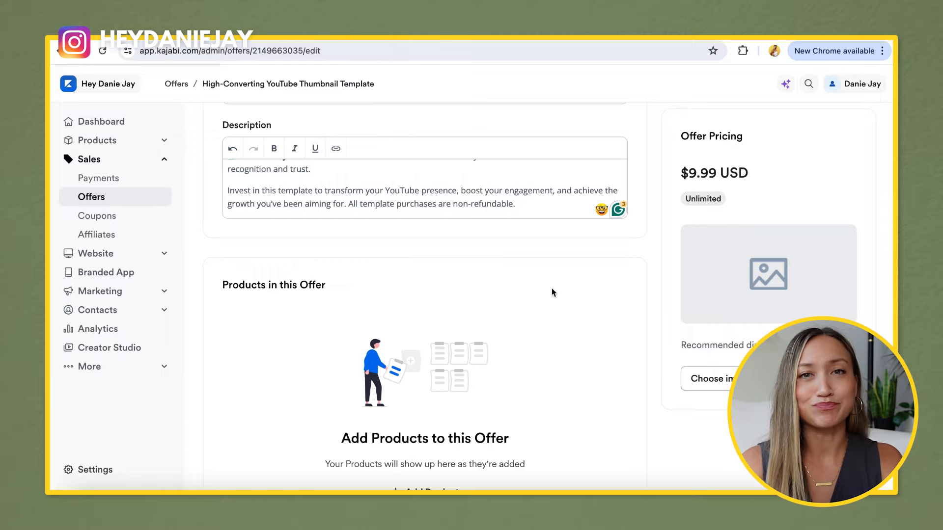
Set the offer's post-purchase destination to a Custom Thank You Page and go to its page content
scroll(552, 288, down, 4)
scroll(442, 319, up, 7)
scroll(454, 268, down, 6)
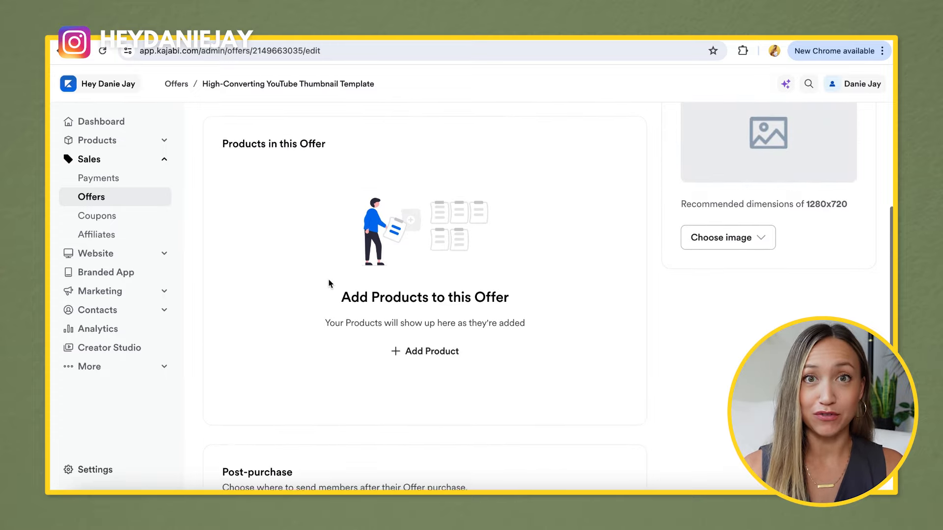
scroll(329, 283, down, 5)
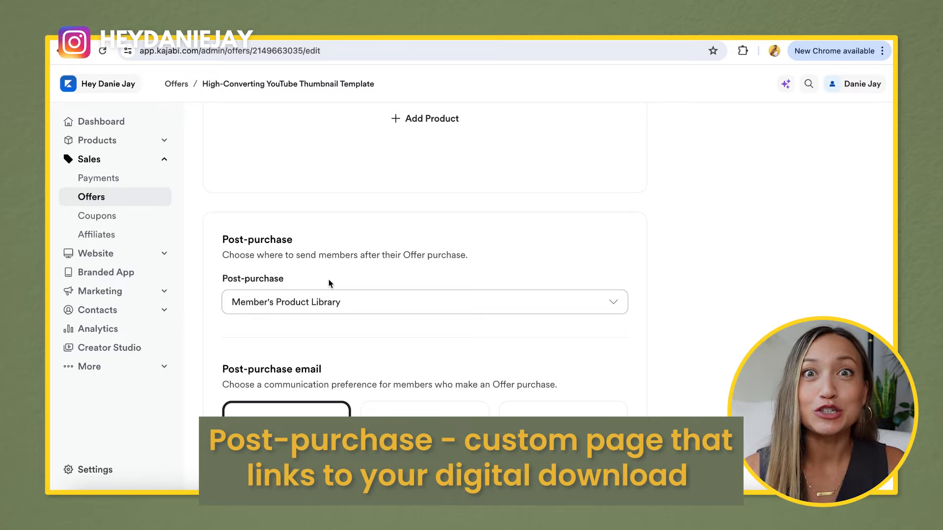
scroll(351, 293, down, 1)
scroll(350, 291, down, 1)
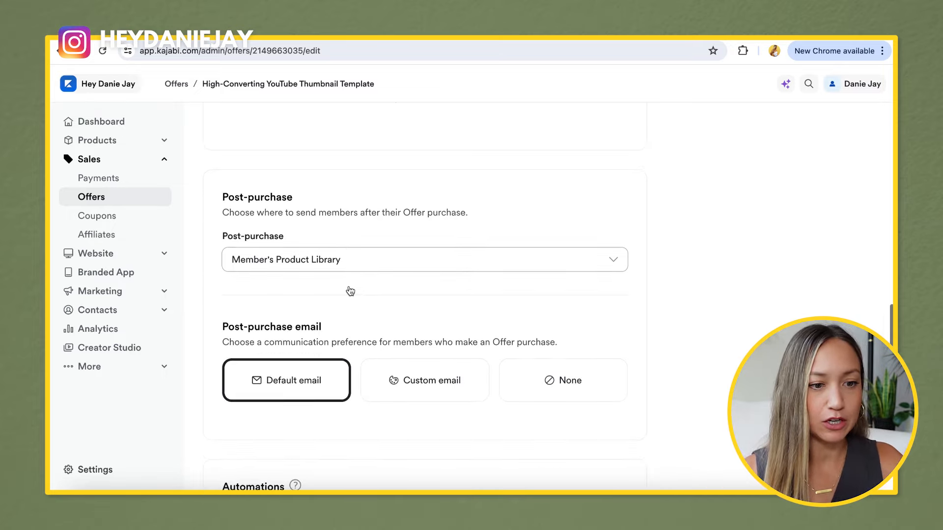
click(359, 259)
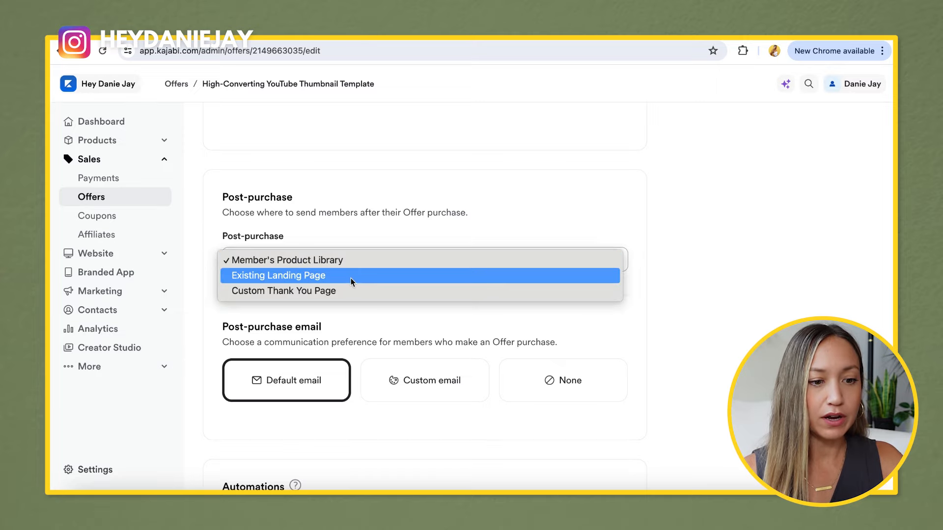
click(344, 292)
scroll(339, 295, down, 2)
click(331, 296)
scroll(331, 296, down, 1)
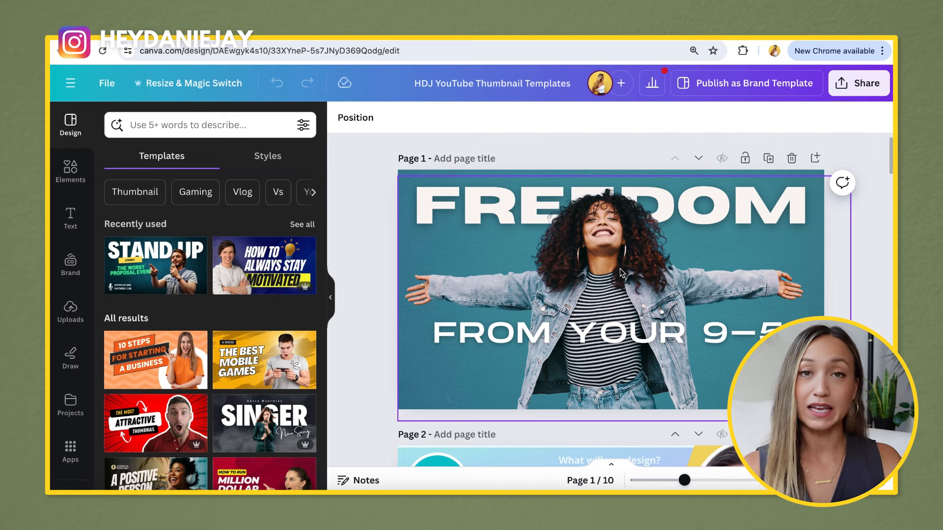
Get the template link for the "HDJ YouTube Thumbnail Templates" Canva design from its full list of sharing options
scroll(619, 269, down, 3)
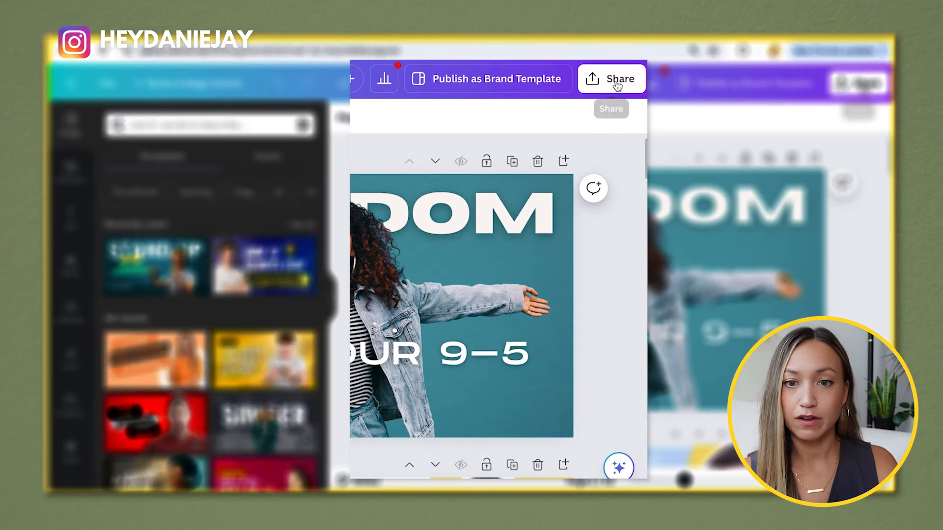
click(859, 83)
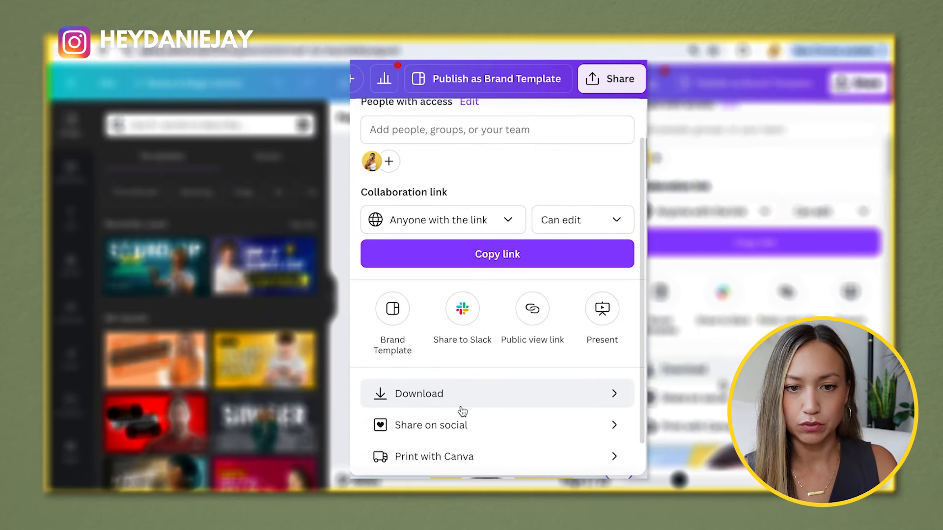
scroll(460, 415, down, 1)
click(429, 450)
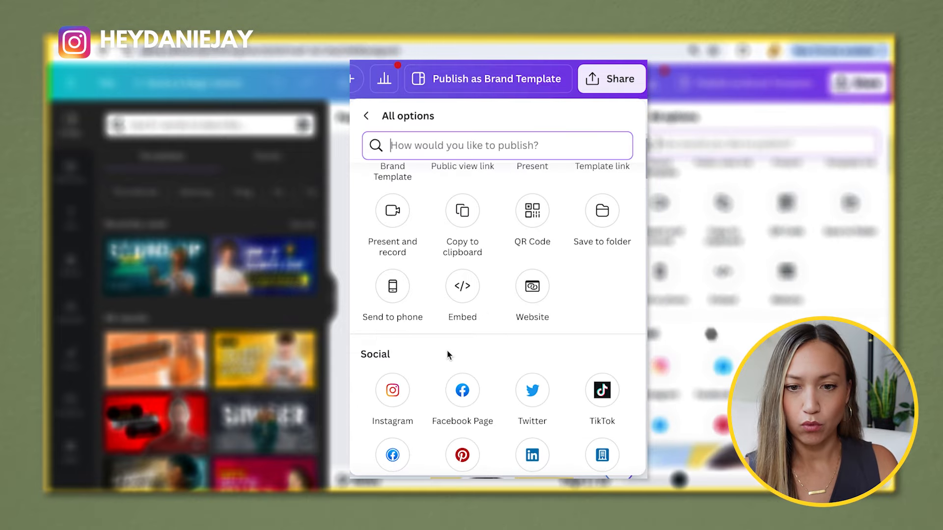
scroll(449, 353, up, 2)
click(602, 219)
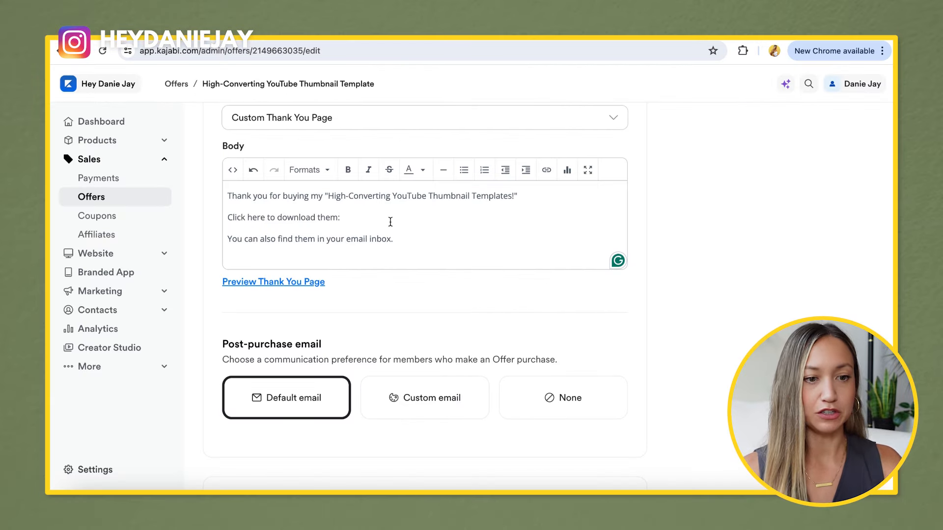
Switch to Kajabi, insert the Canva template link after "Click here to download them:" in the thank-you page body, and save the offer
text(https://www.canva.com/design/DAEwgyk4s10/uQziBsy98qUPqAduo022Mw/view?utm_content=DAEwgyk4s10&utm_campaign=designshare&utm_medium=link&utm_source=publishsharelink&mode=preview)
scroll(264, 255, down, 1)
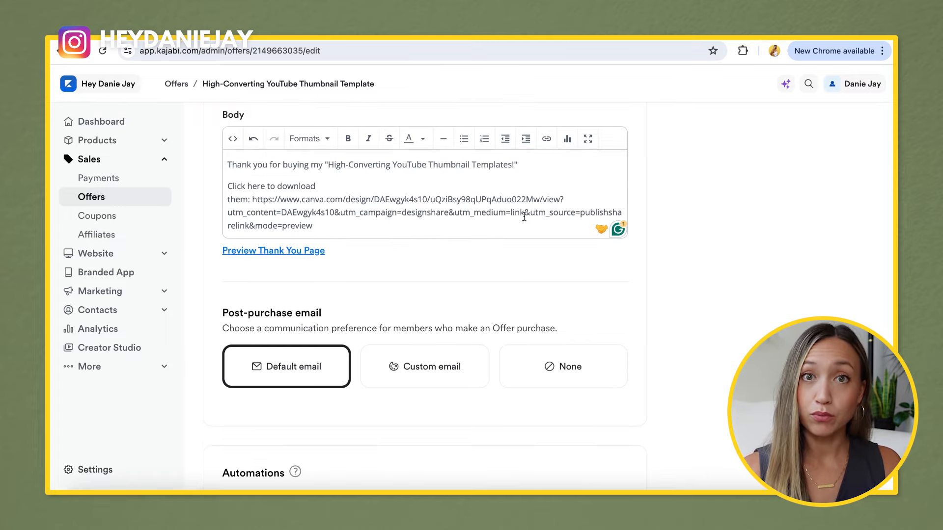
scroll(656, 178, up, 15)
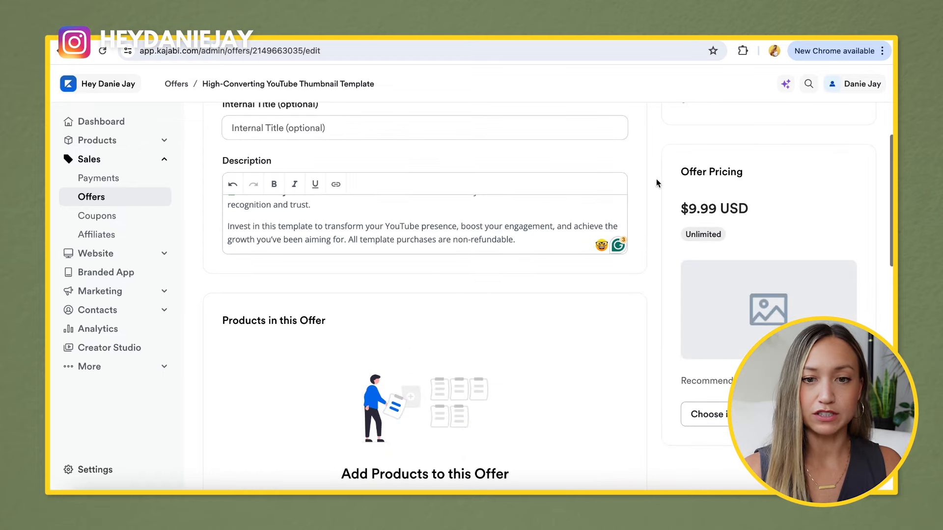
click(862, 139)
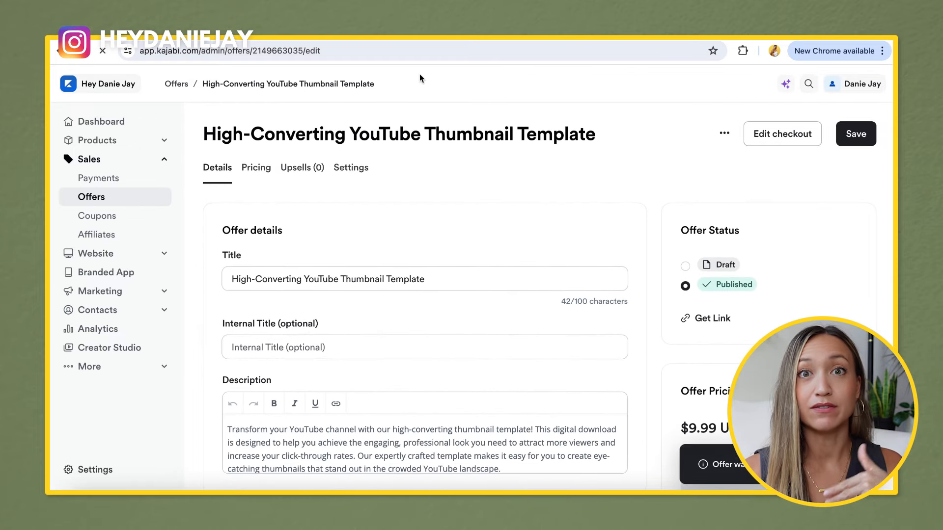
Preview the offer's custom thank-you page
scroll(403, 199, down, 5)
scroll(390, 233, down, 5)
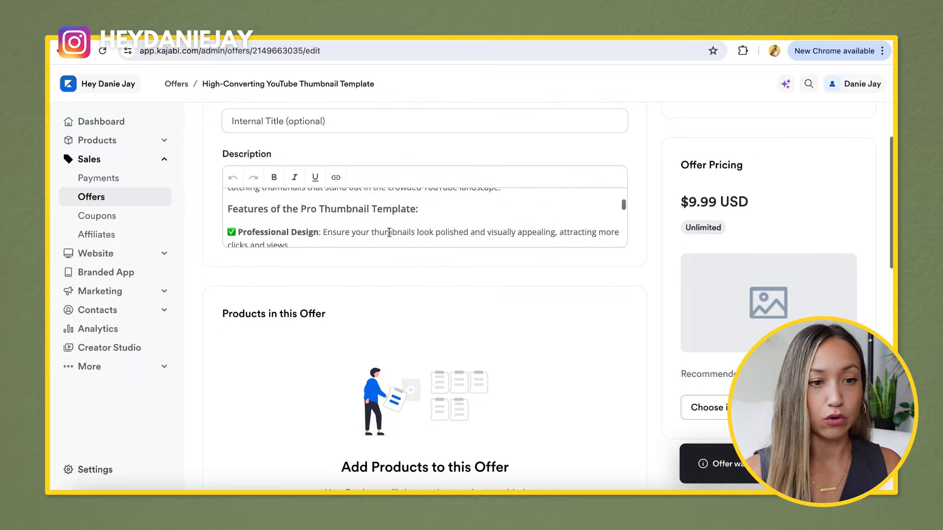
scroll(390, 232, down, 10)
scroll(368, 303, down, 2)
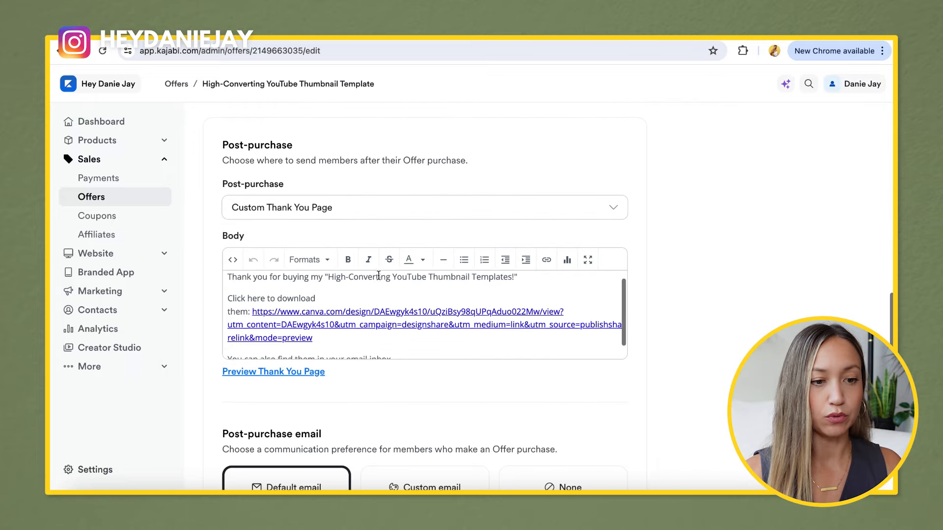
scroll(368, 303, down, 2)
click(308, 309)
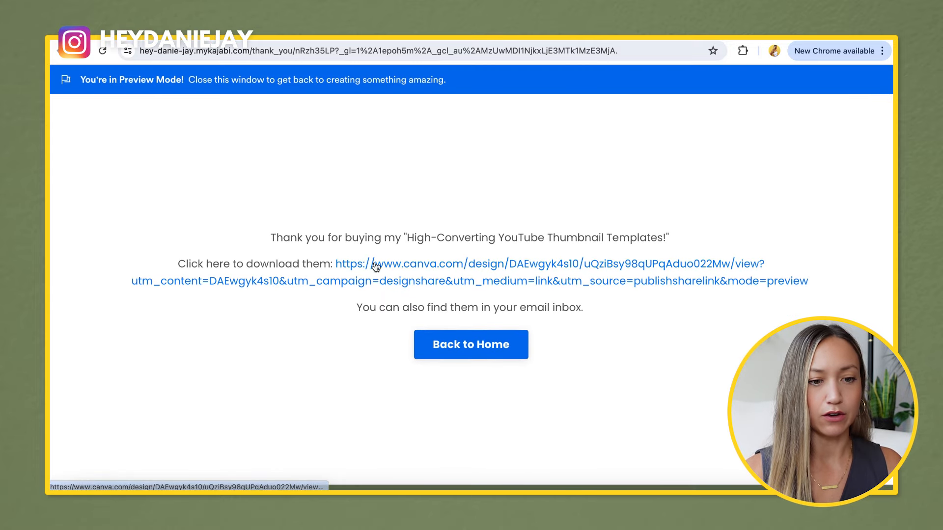
Follow the download link on the previewed thank-you page and check the shared Canva template page with its options
click(377, 266)
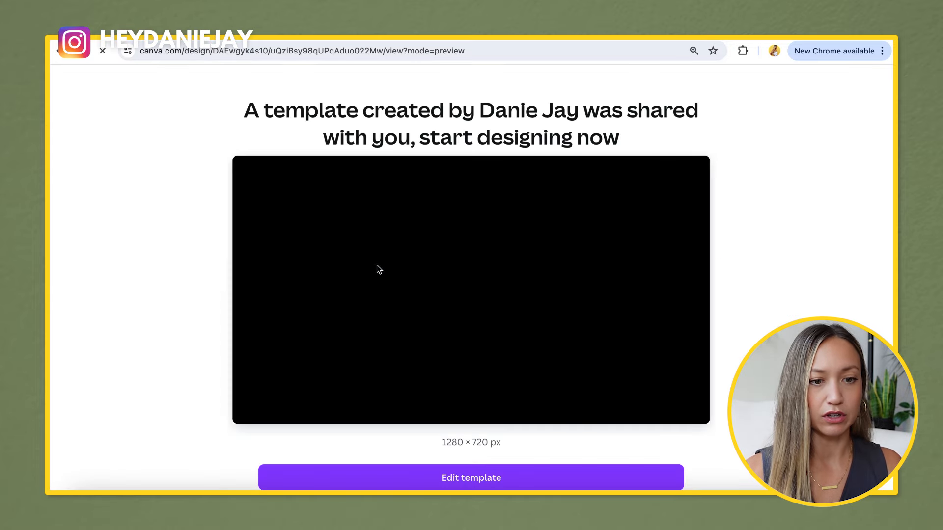
scroll(506, 425, down, 1)
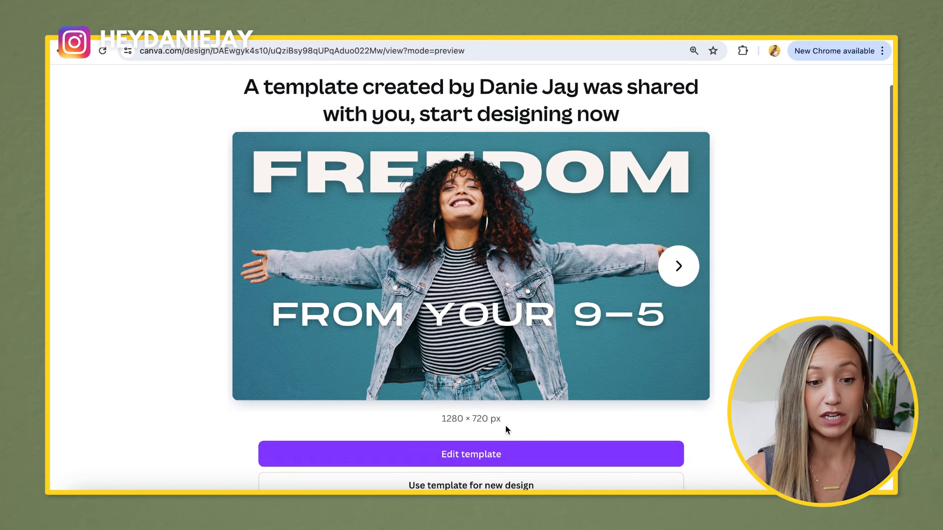
scroll(506, 429, down, 2)
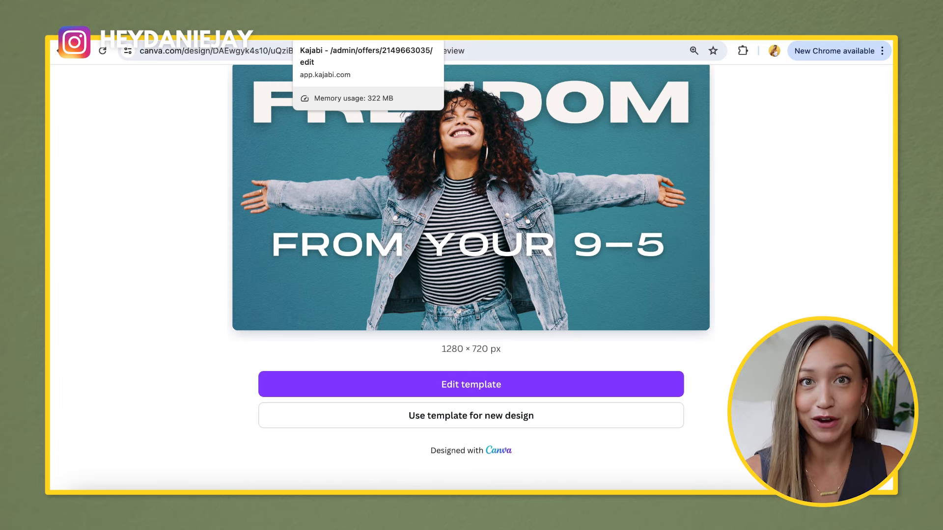
Return to the Kajabi offer editor and bold the "Click here to download them:" line with its link in the thank-you body
click(378, 36)
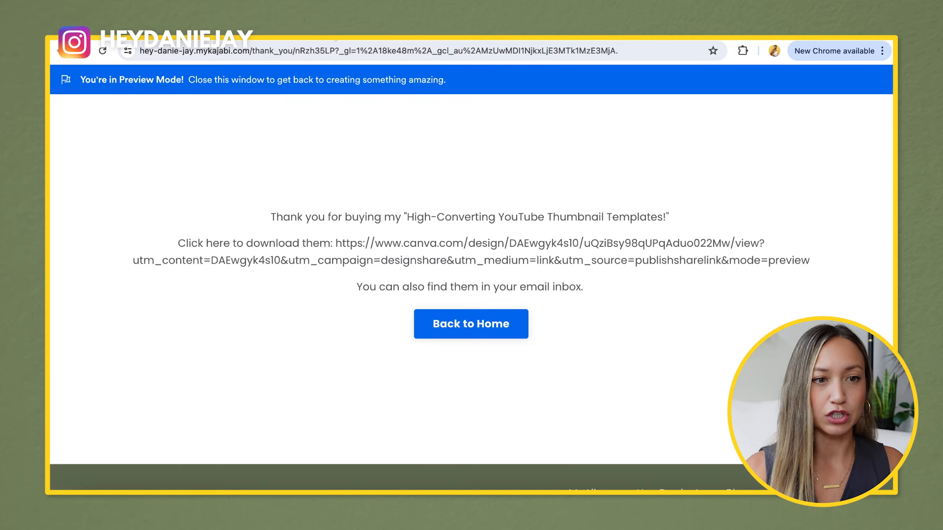
click(334, 34)
triple_click(305, 242)
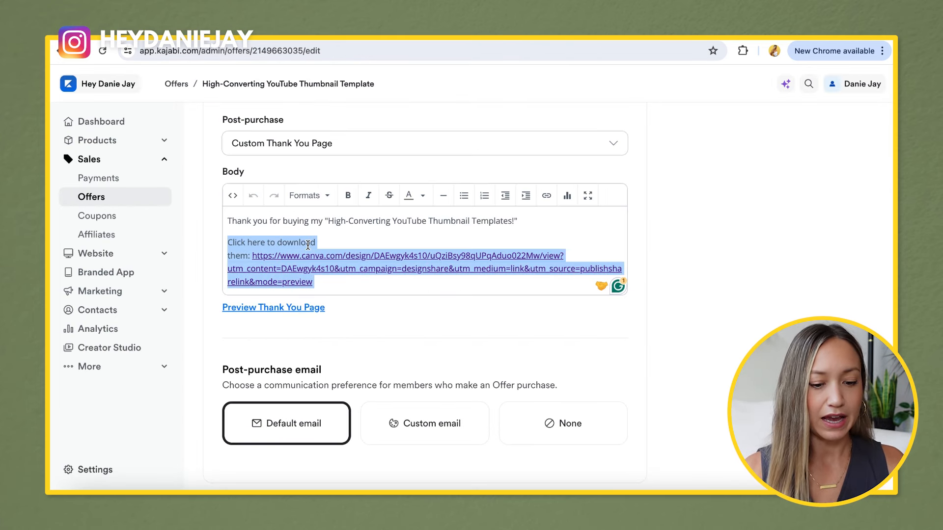
key(ctrl+b)
Format the "Thank you for buying my…" line of the thank-you body as a heading and save the offer
click(229, 221)
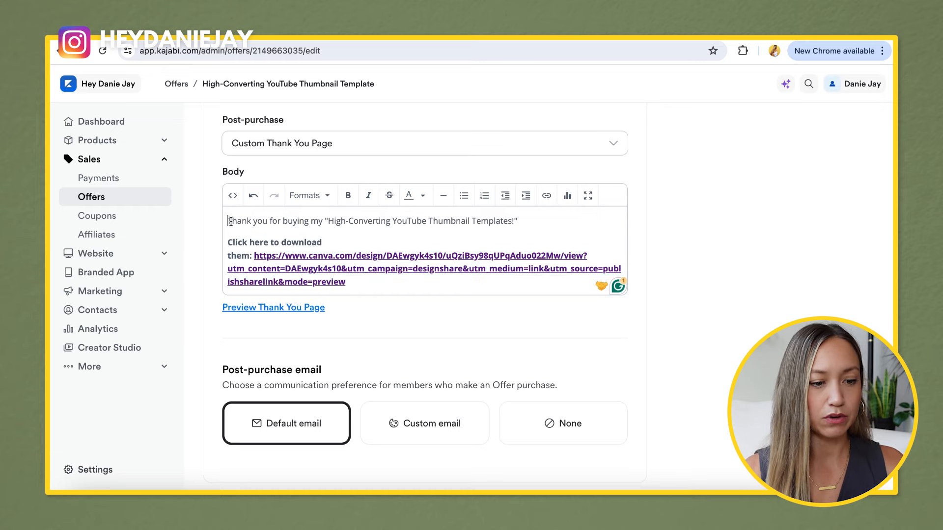
triple_click(298, 222)
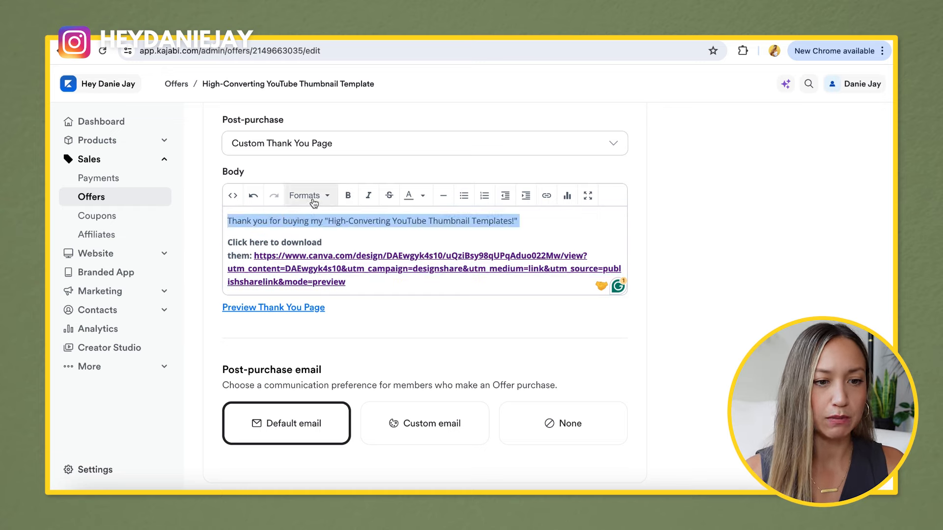
click(309, 196)
mouse_move(322, 218)
click(447, 243)
click(403, 246)
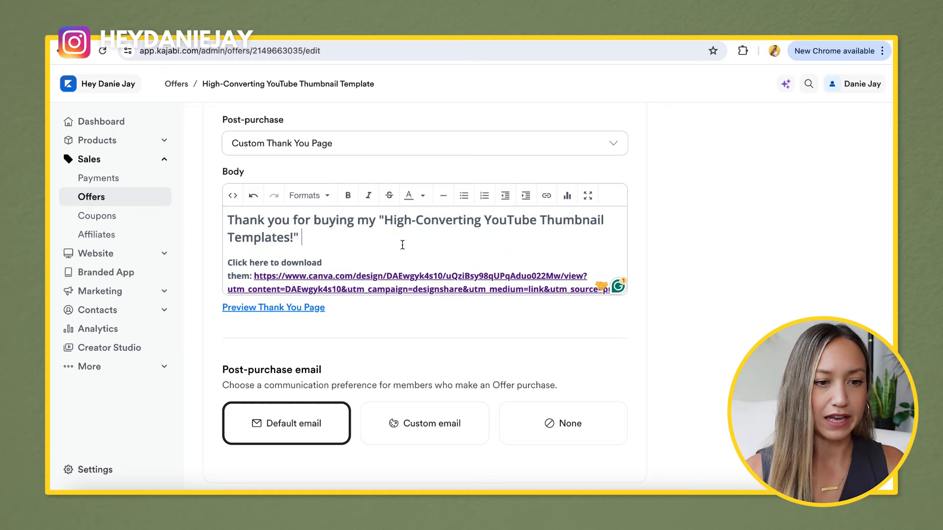
scroll(402, 247, down, 2)
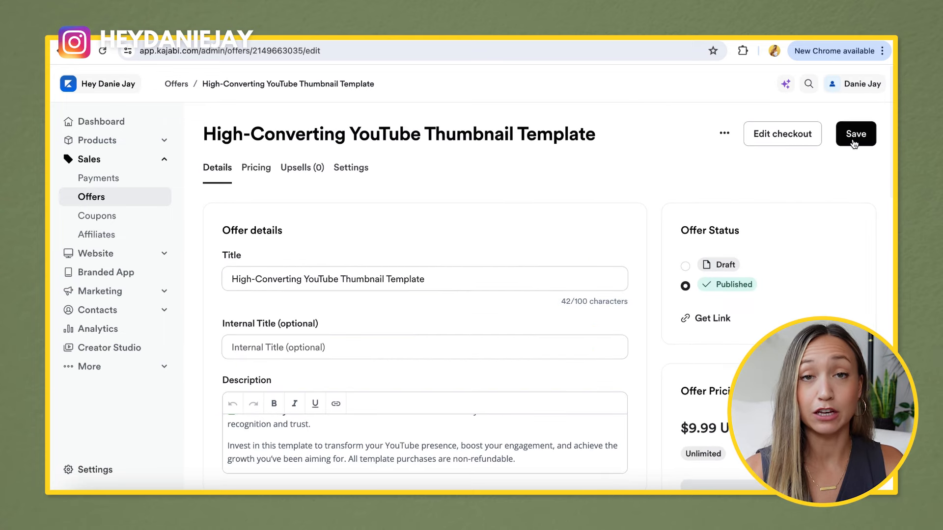
click(854, 142)
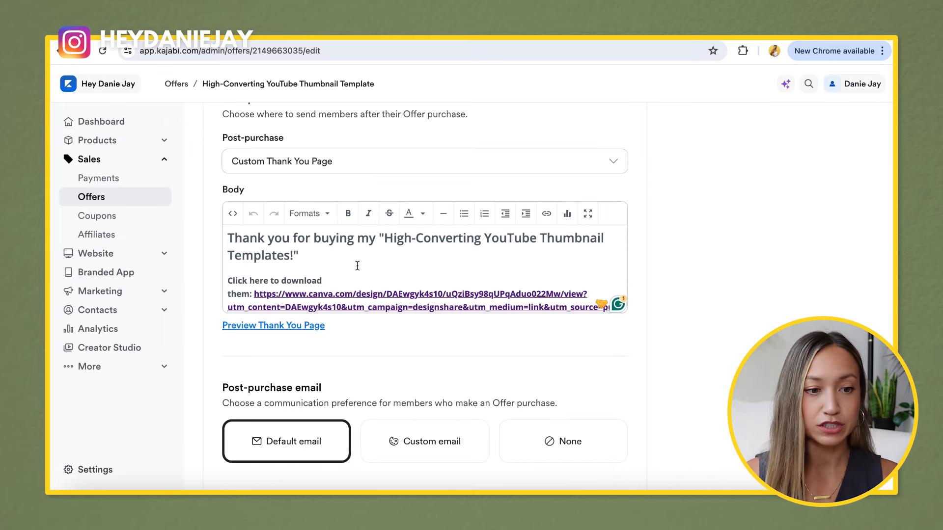
Copy the whole thank-you message, including the download link, from the post-purchase body
scroll(357, 265, down, 3)
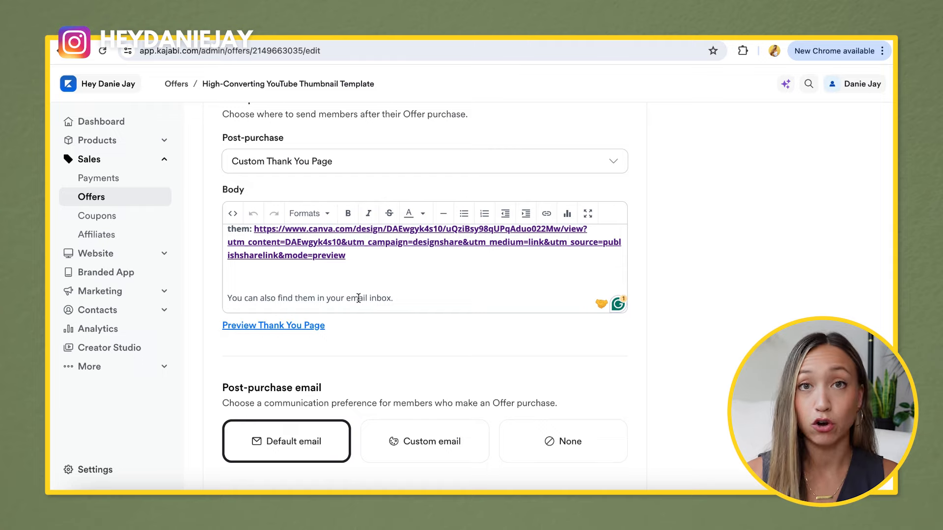
drag(408, 298, 247, 229)
key(super+c)
scroll(423, 305, down, 5)
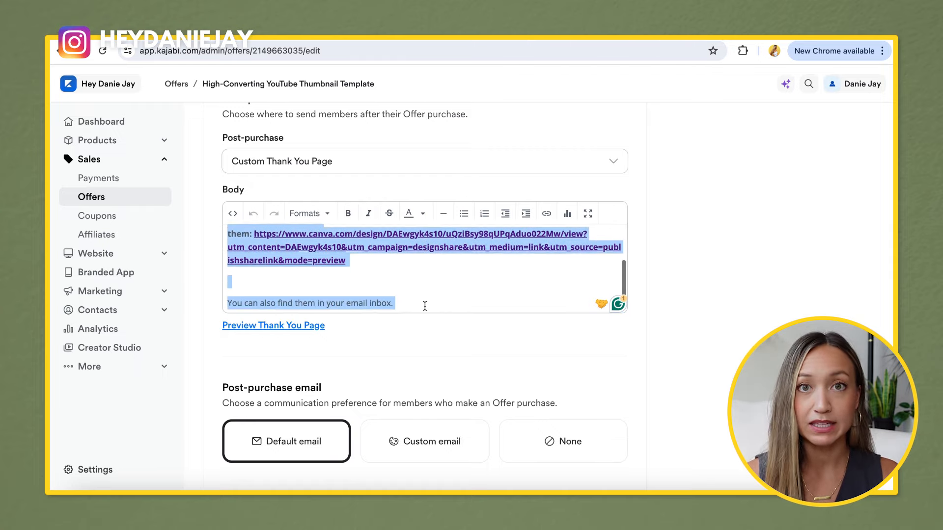
Try the Custom email option for the post-purchase email, view its subject and content fields, and switch back to Default email
scroll(424, 308, down, 2)
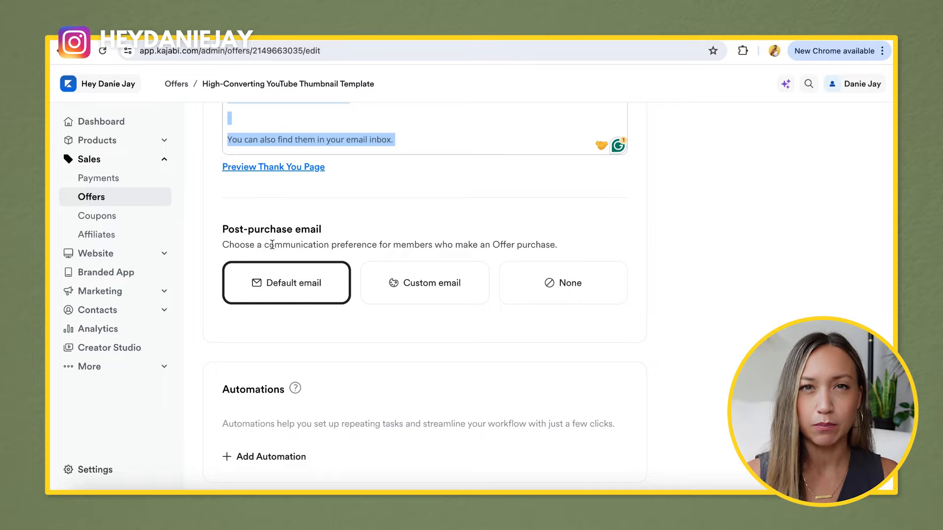
click(427, 288)
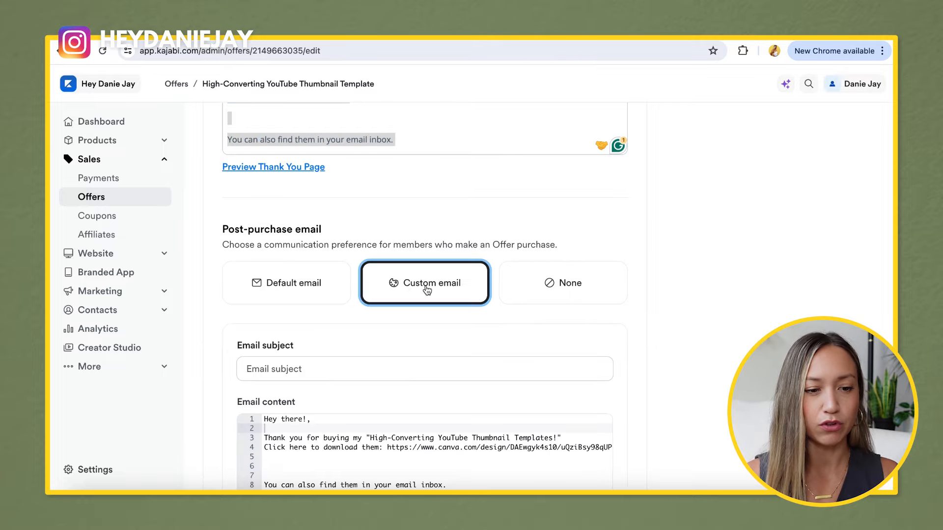
scroll(418, 292, down, 2)
scroll(368, 390, down, 1)
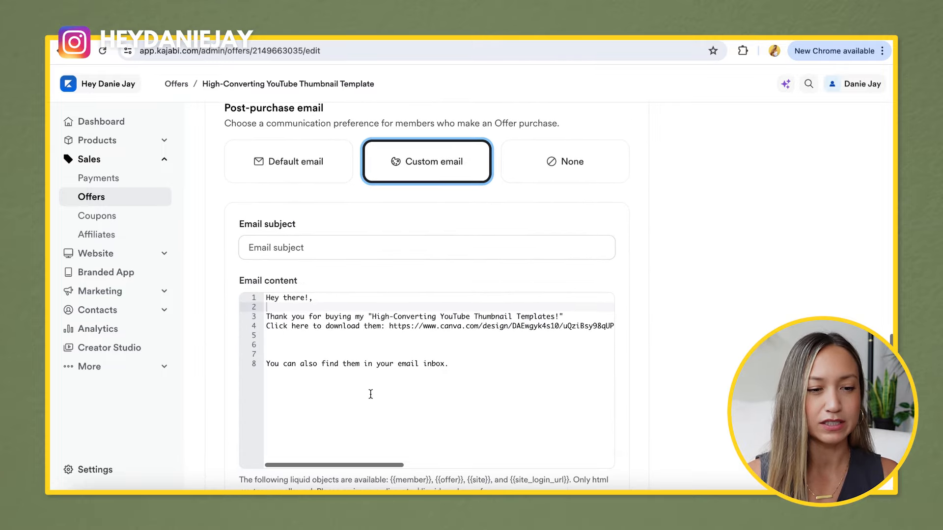
click(311, 159)
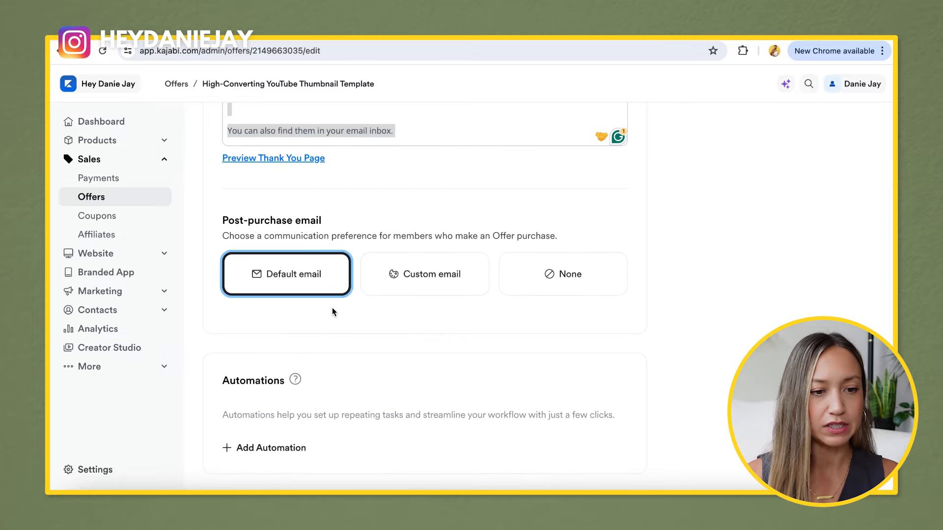
Add an automation to the offer that sends an email to the person when the offer is purchased
click(288, 448)
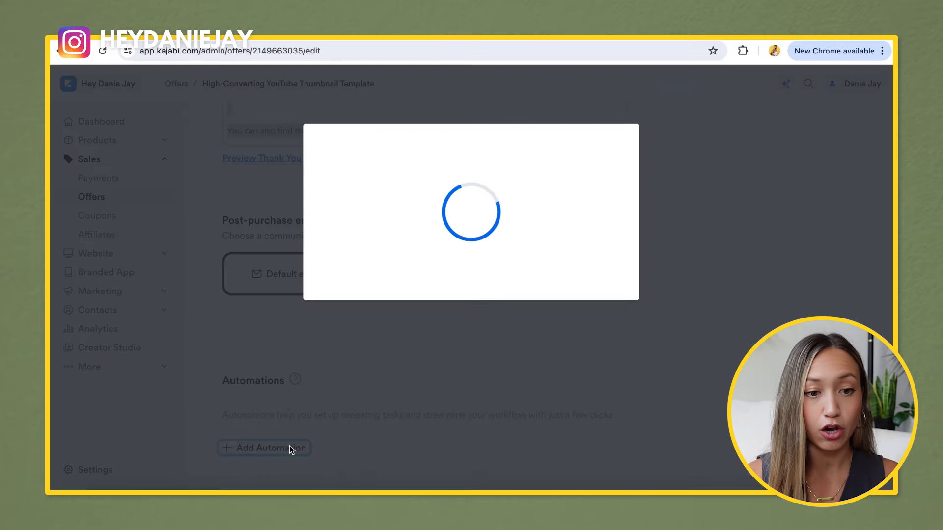
click(403, 294)
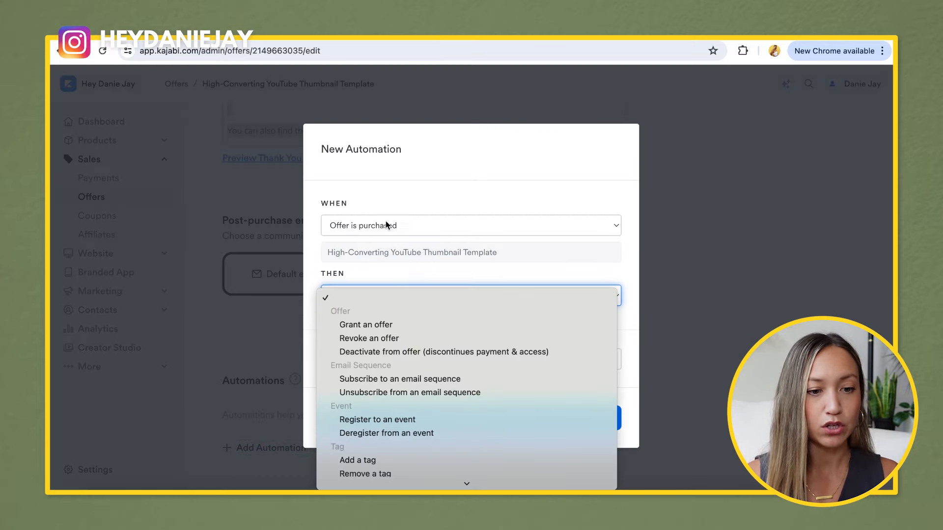
scroll(395, 351, down, 3)
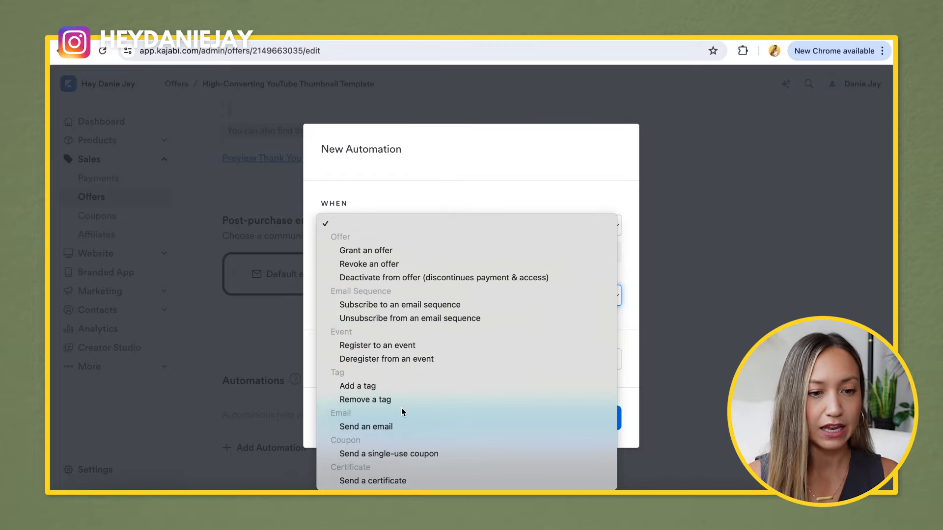
click(389, 425)
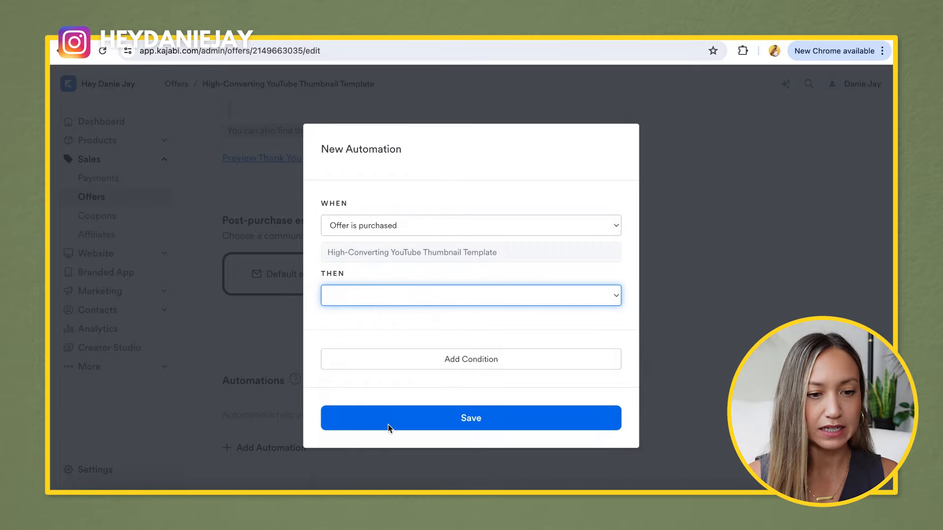
scroll(429, 381, down, 2)
scroll(429, 382, down, 2)
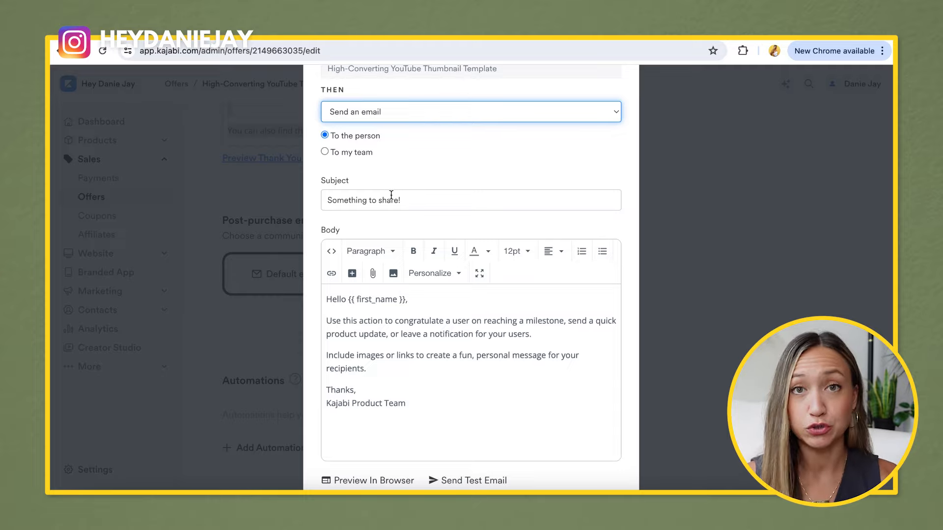
triple_click(390, 199)
text(Thanks )
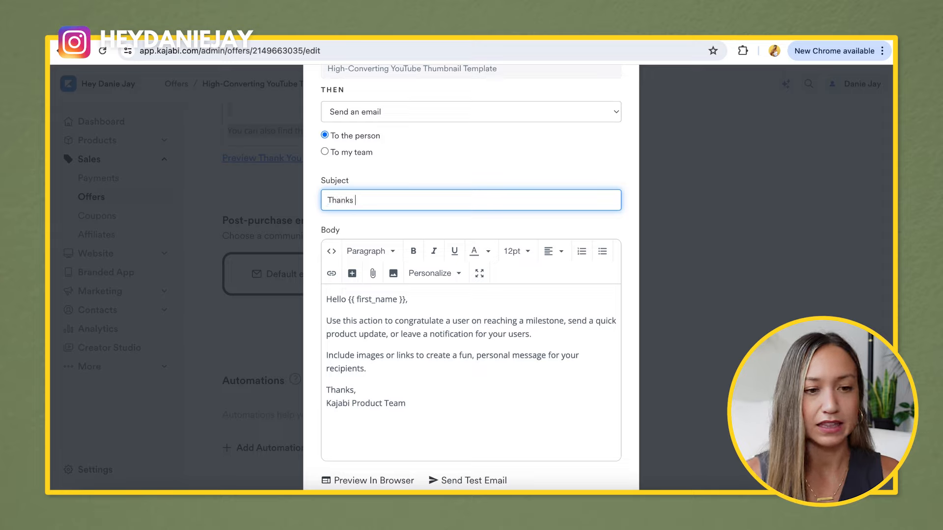
text(for your purchsae)
Set the automation email's subject to "Your Download is Inside!" and paste the copied thank-you message into the body below the greeting
triple_click(400, 199)
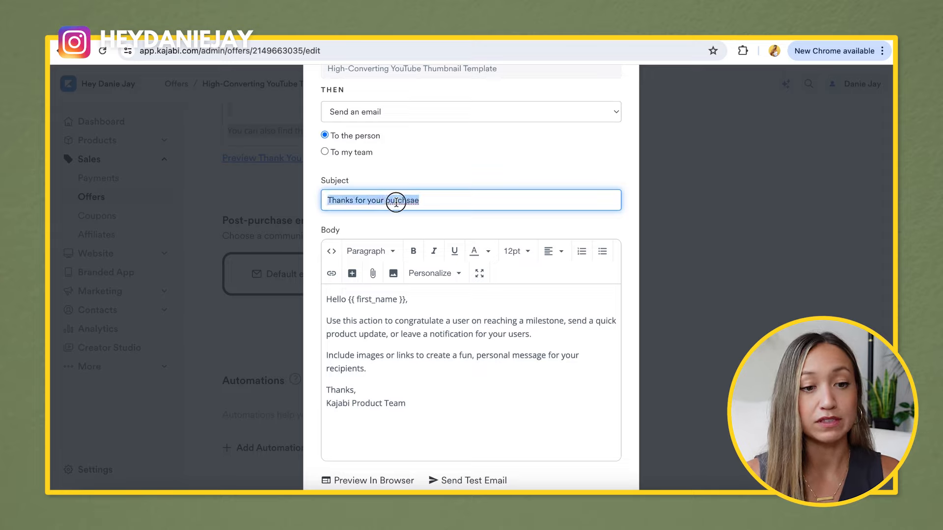
text(Your Download is Inside!)
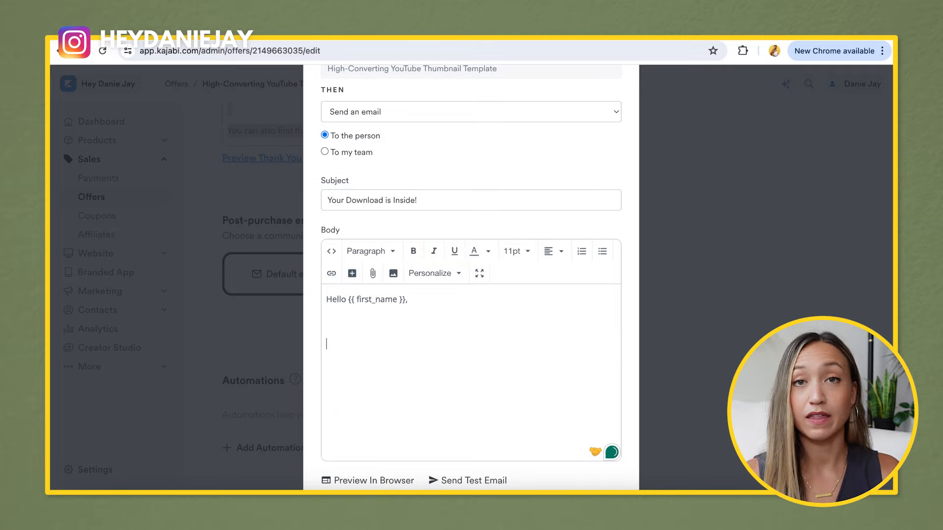
key(BackSpace)
key(super+v)
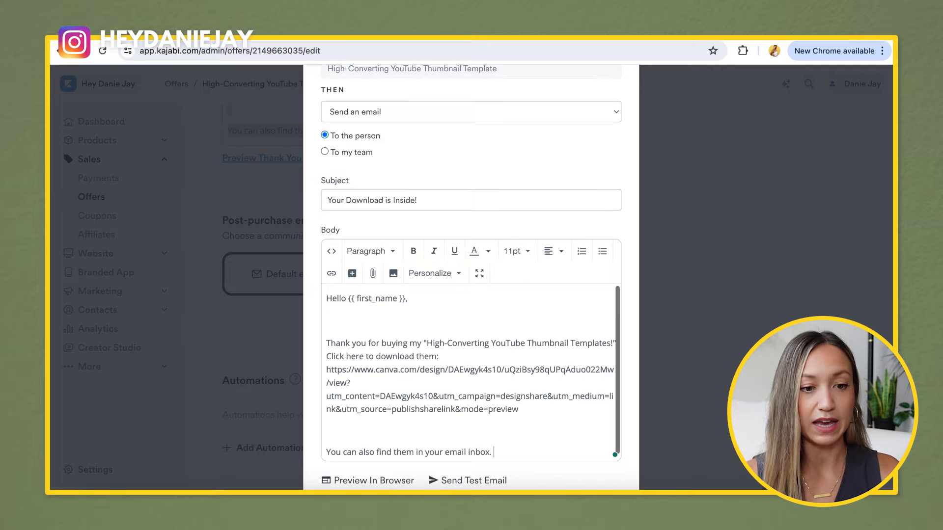
Tidy the blank lines below the email greeting and cut the raw Canva link out of the automation email body
click(345, 327)
key(BackSpace)
scroll(354, 318, down, 1)
key(Return)
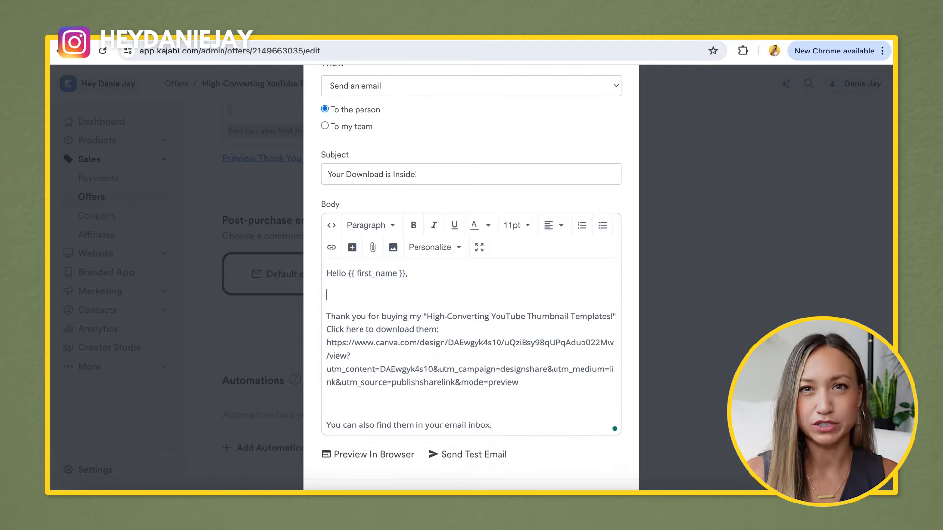
drag(519, 378, 316, 331)
key(BackSpace)
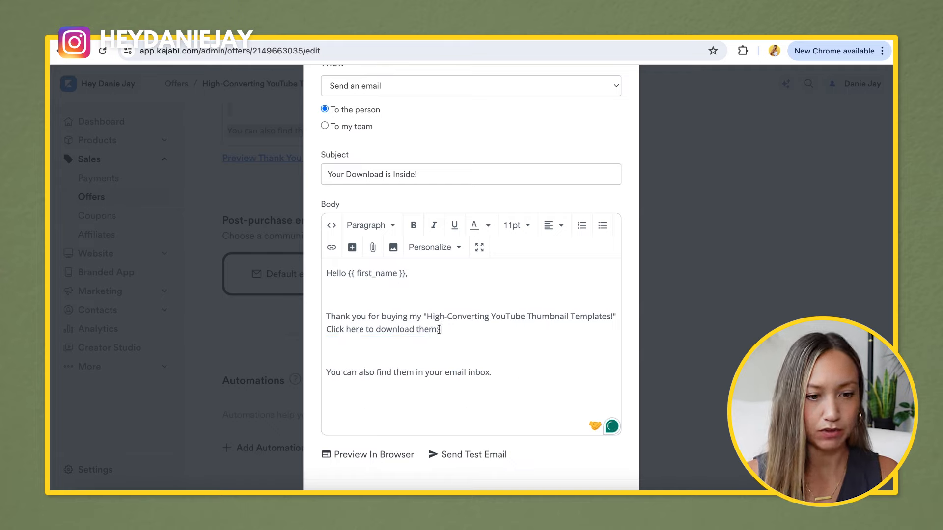
Shorten the download sentence in the email body to "Click here to download."
key(BackSpace)
key(BackSpace)
key(BackSpace)
key(BackSpace)
key(BackSpace)
key(BackSpace)
key(BackSpace)
text(.)
Link the word "here" in the download sentence to the Canva template URL, opening in a new window
double_click(355, 329)
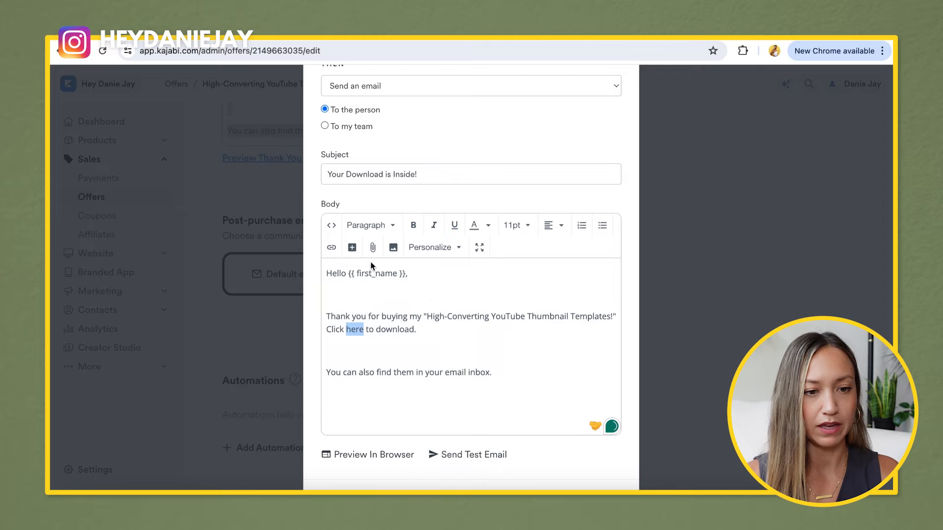
click(332, 247)
key(super+v)
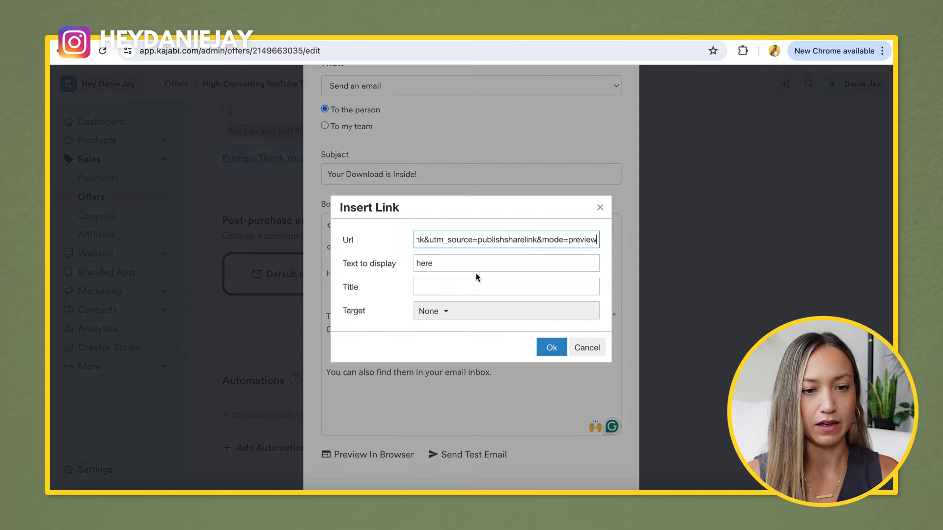
click(449, 311)
click(454, 355)
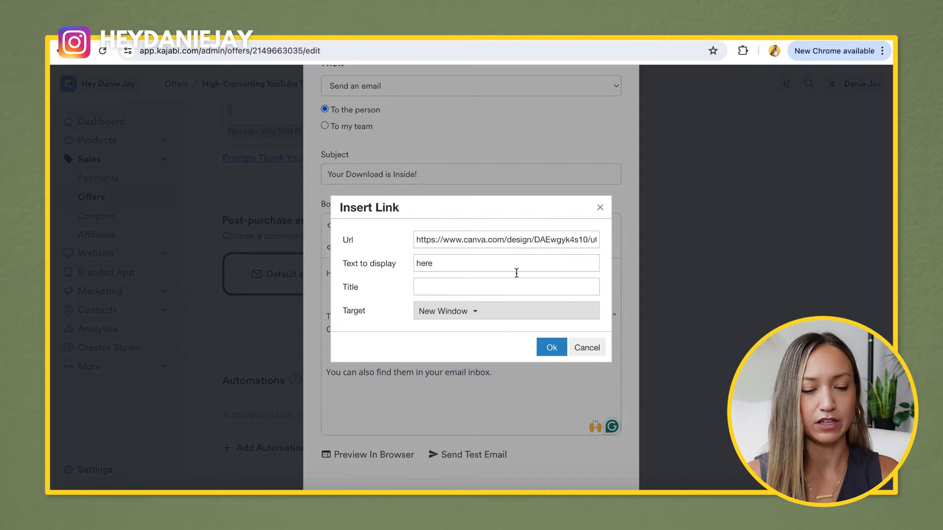
click(549, 349)
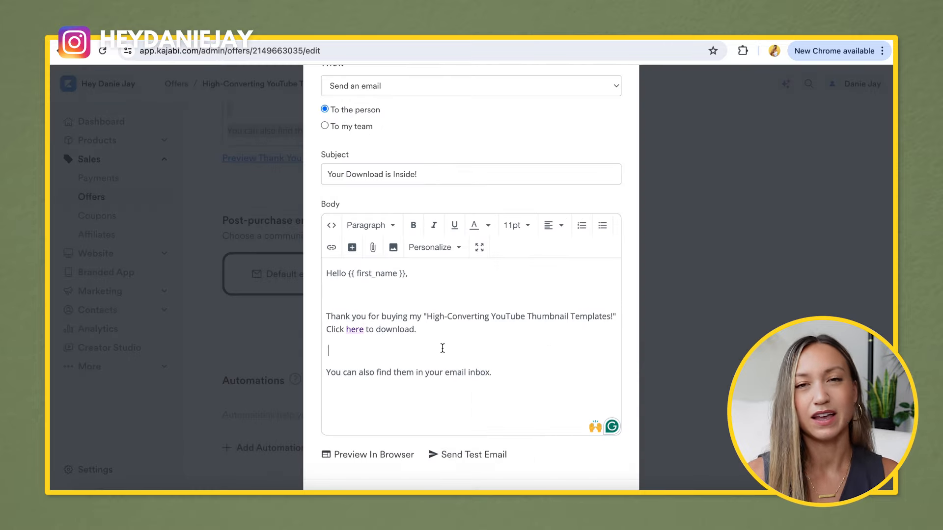
Add the line "Please let me know if you have any questions!," below the inbox sentence, followed by blank lines
click(442, 348)
click(414, 318)
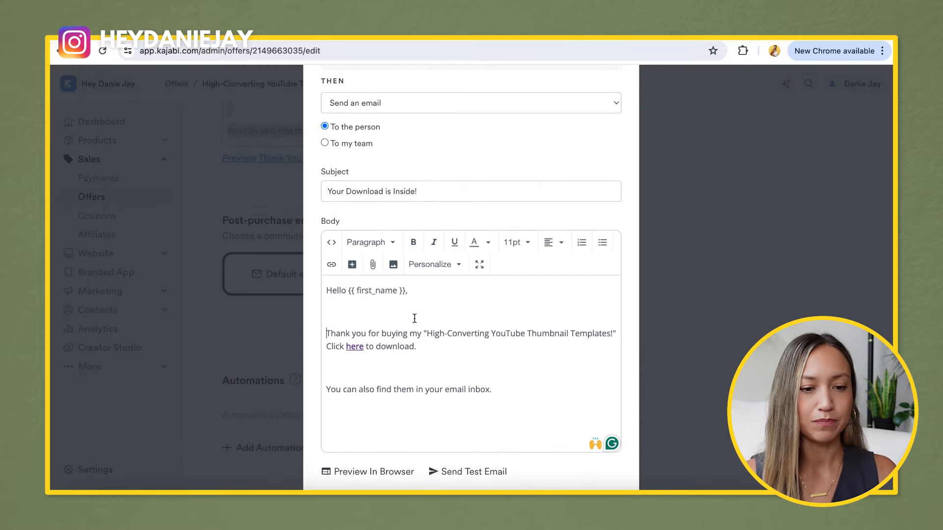
scroll(414, 318, down, 1)
click(414, 359)
key(Return)
key(Return)
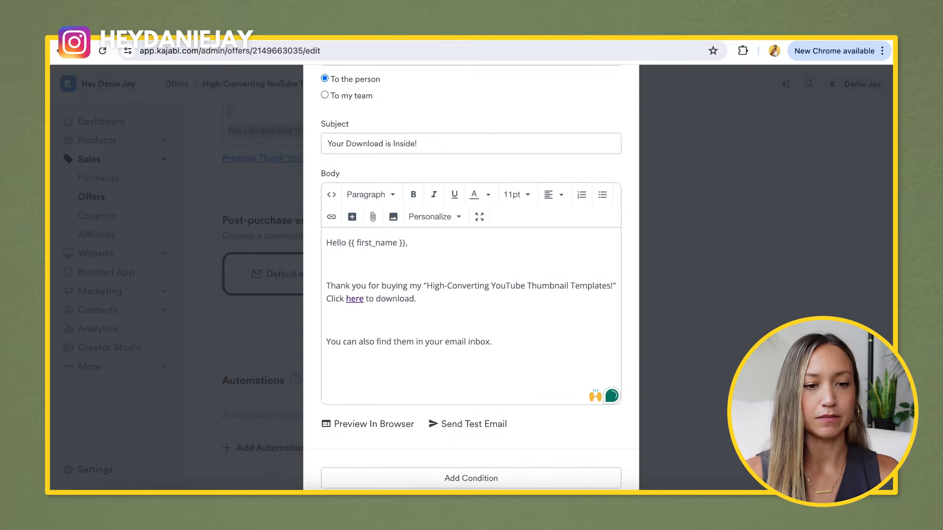
text(Please let me know if you have)
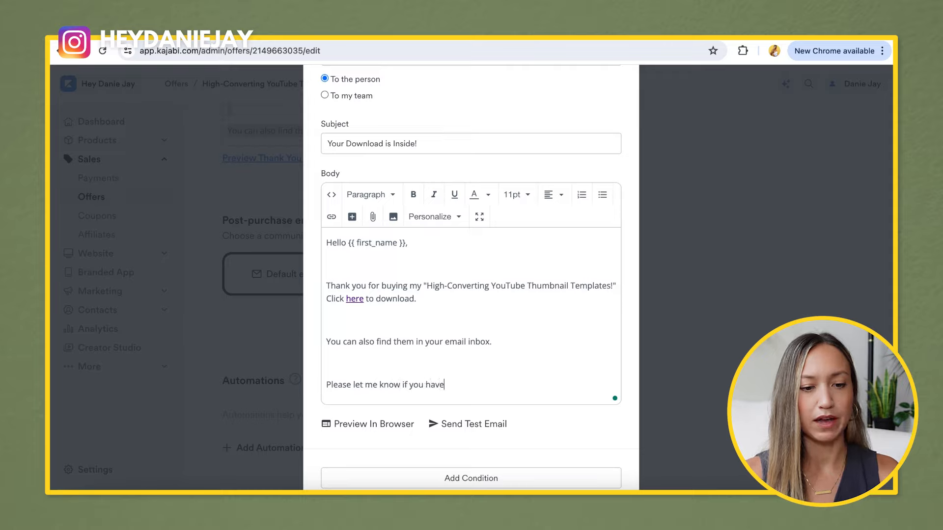
text( any questions!,)
key(Return)
key(Return)
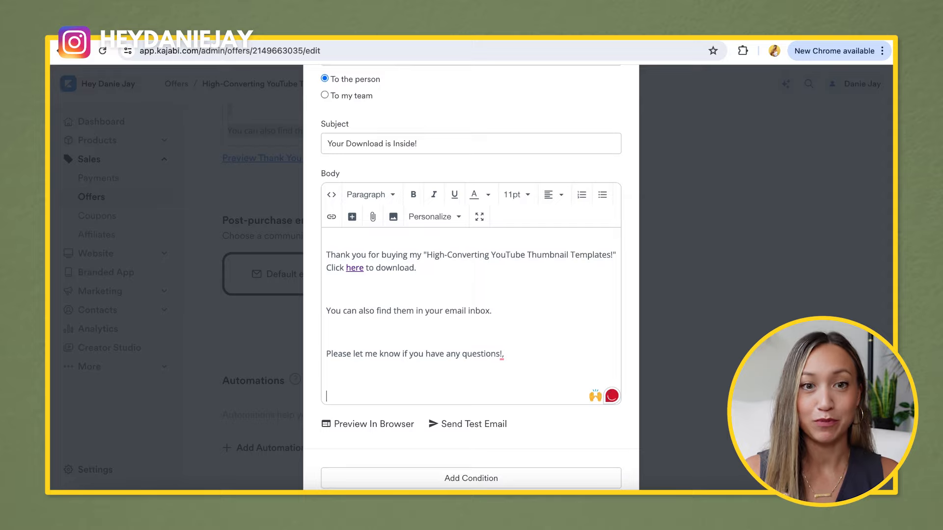
Sign off the email with "Best," and the sender's first name, and save the automation
text(-)
text(est,)
key(Return)
key(Return)
text(Danie)
scroll(490, 447, down, 2)
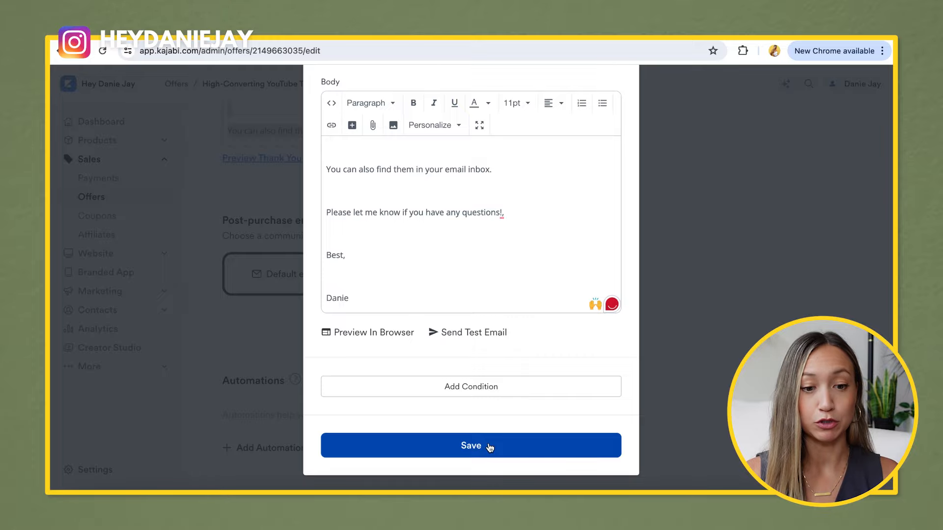
click(489, 447)
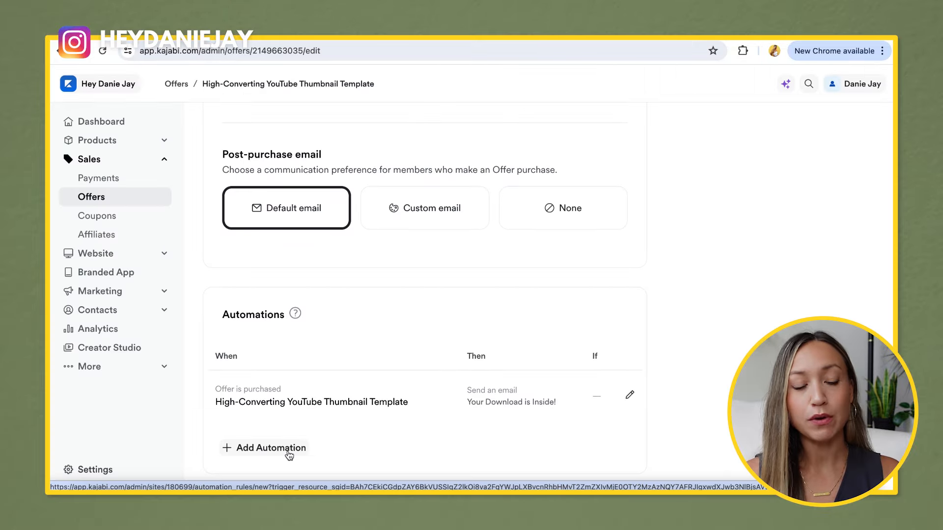
Start another automation for the offer that adds a tag when the offer is purchased
click(287, 451)
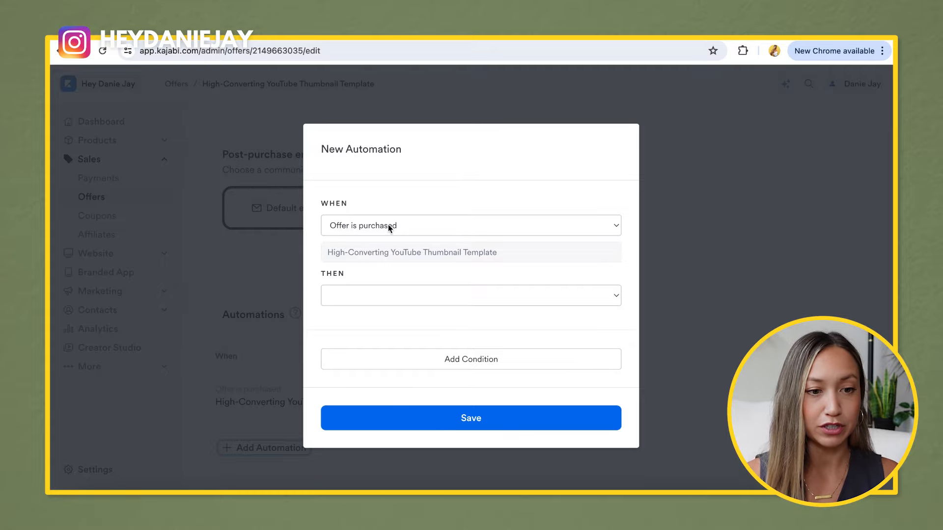
click(387, 225)
click(387, 225)
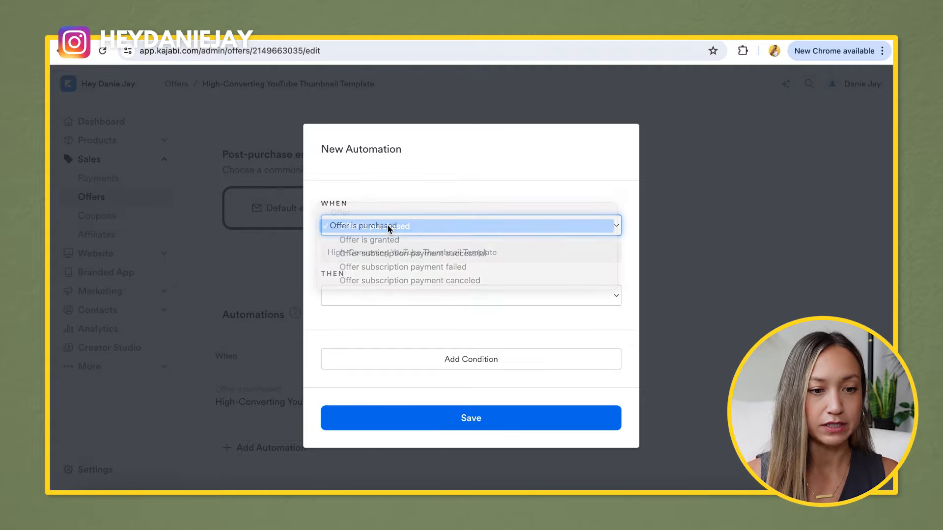
click(363, 295)
scroll(369, 353, down, 3)
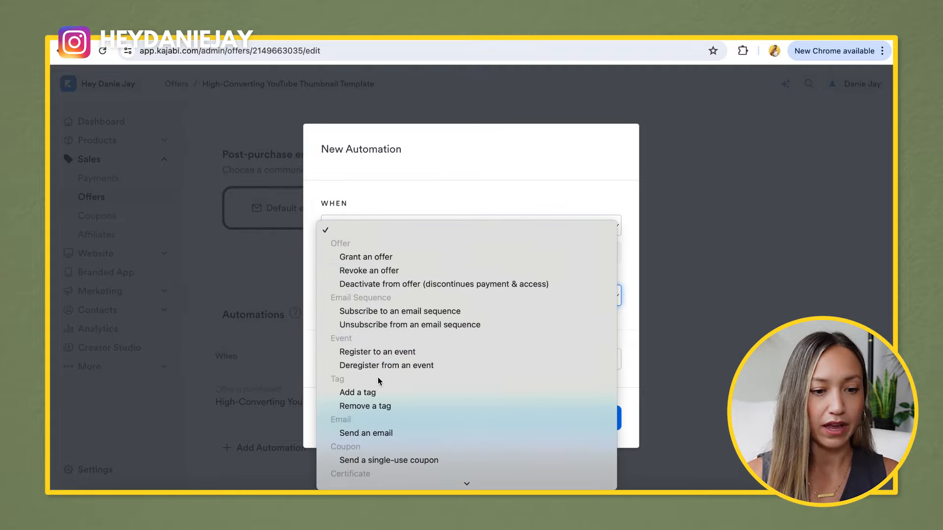
click(373, 394)
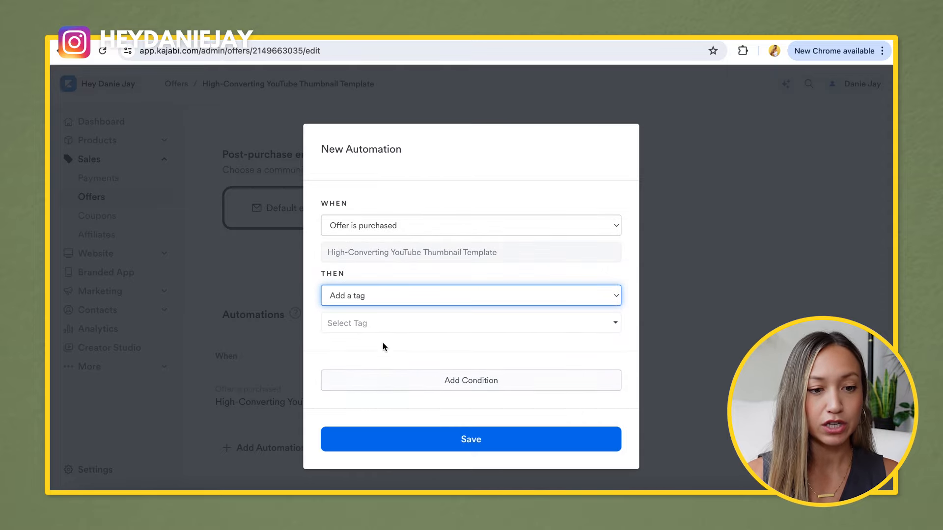
Create the tag "YouTube Thumbnail Digital Download" and assign it to the new automation
click(379, 323)
text(YouTube Thumba)
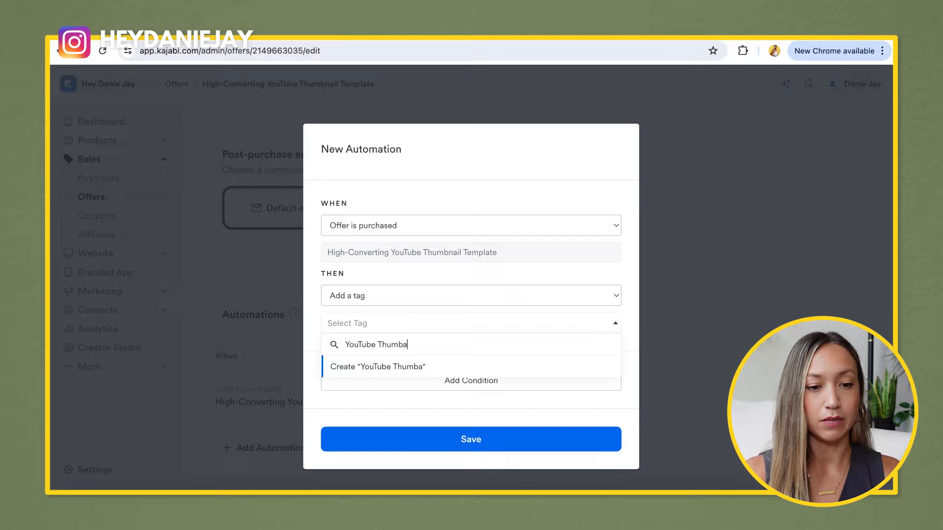
text(nail Digital Download)
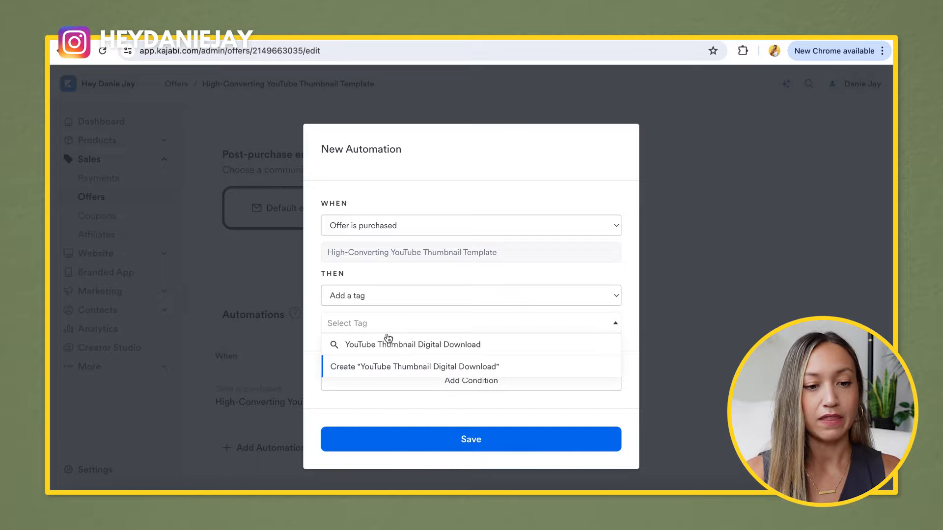
click(386, 367)
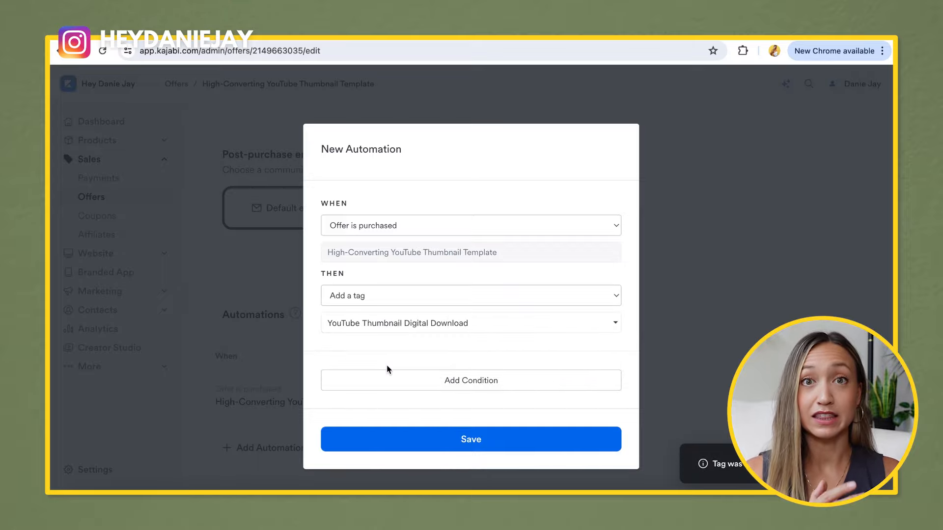
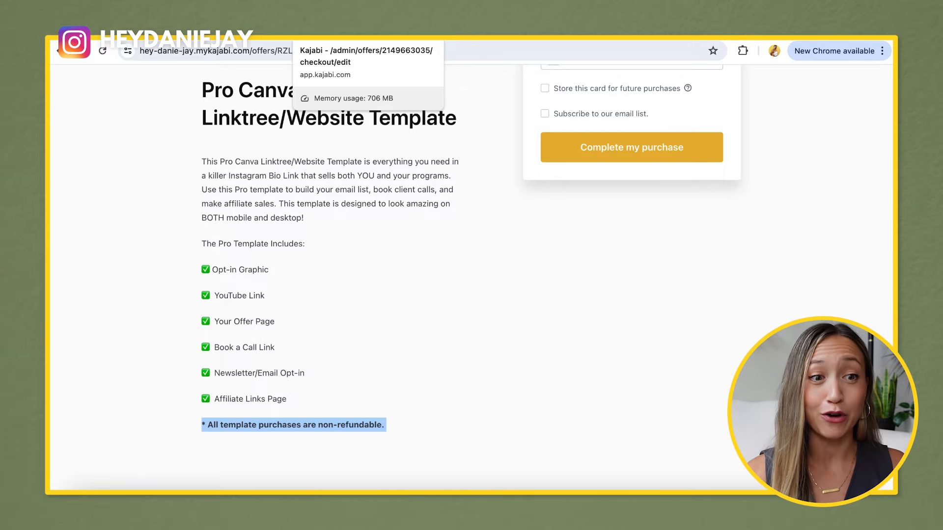
On the offer's checkout customization page, expand the checkout description editor to full screen and delete the bracketed placeholder about additional disclaimers
click(334, 32)
scroll(351, 309, down, 2)
scroll(354, 318, up, 2)
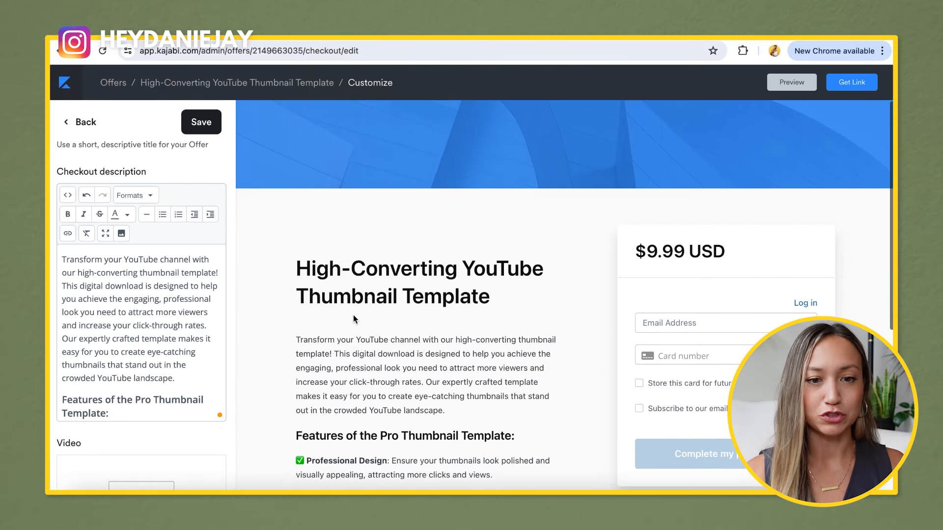
scroll(442, 206, down, 6)
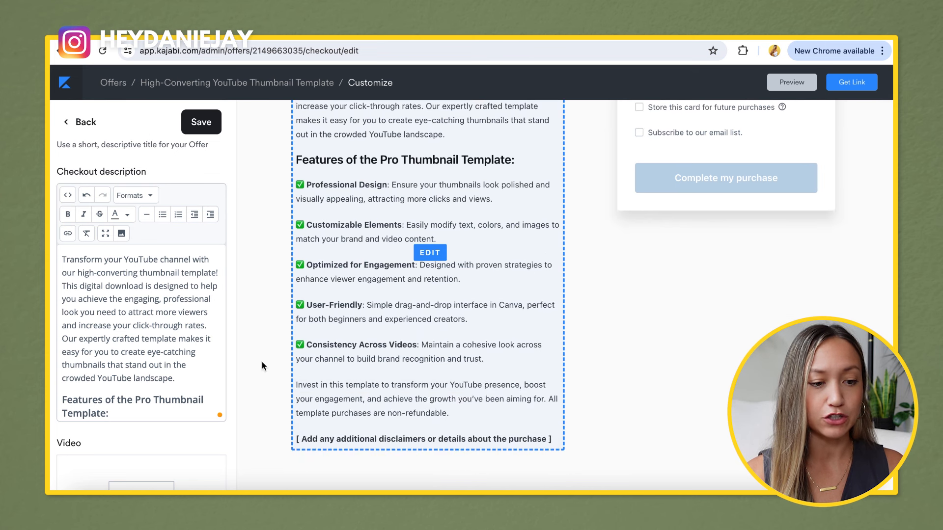
scroll(147, 339, down, 10)
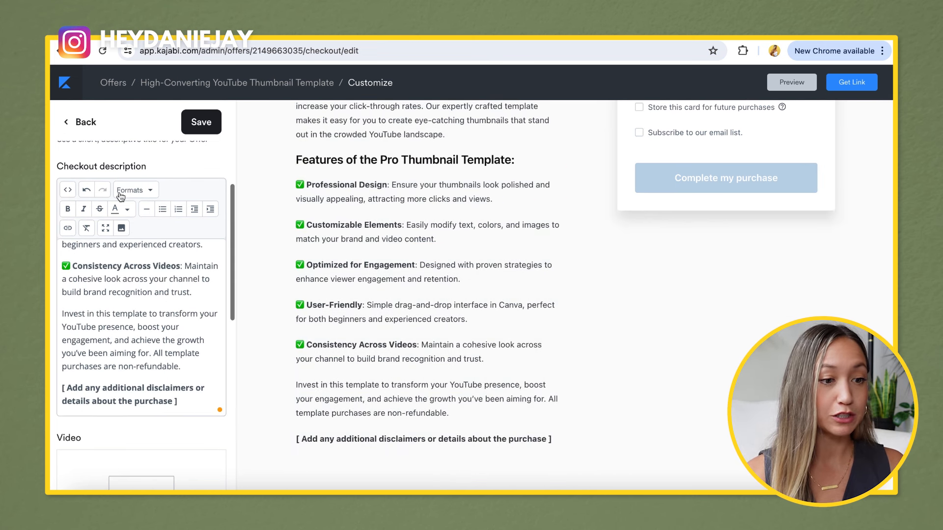
click(105, 229)
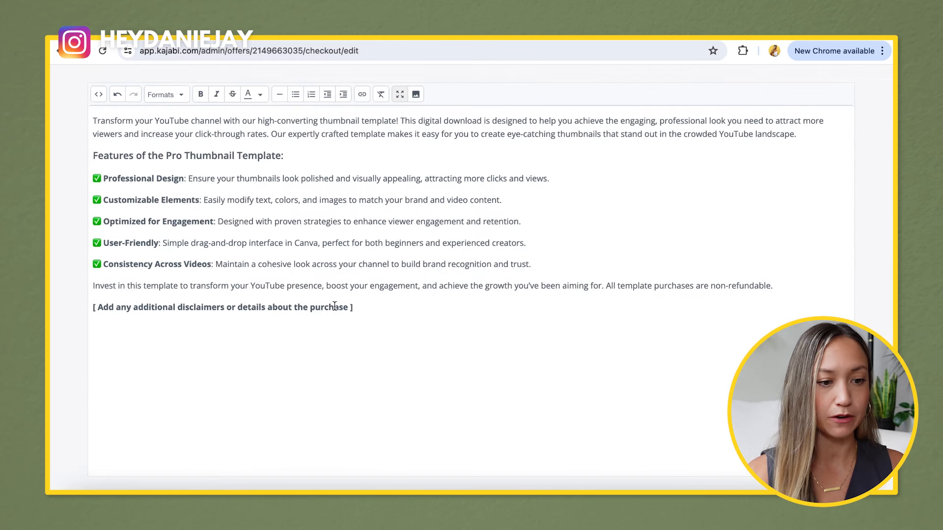
triple_click(191, 306)
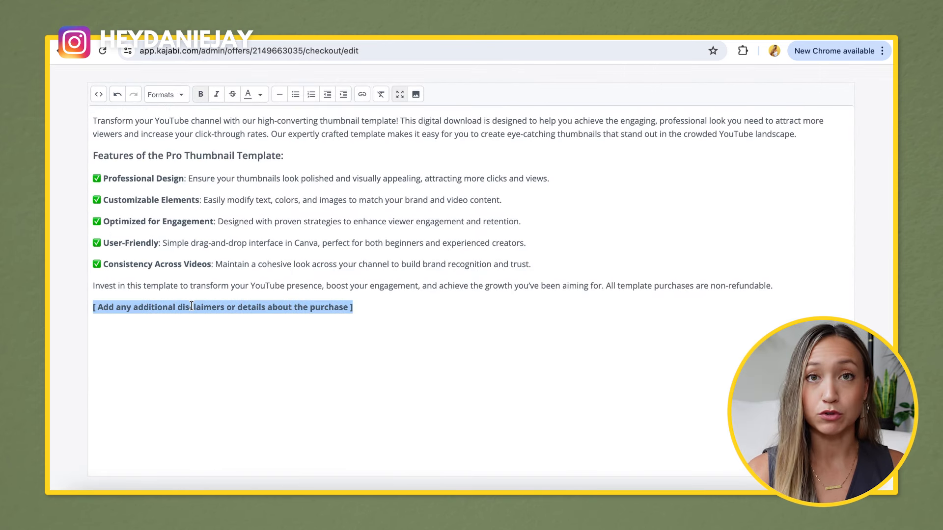
key(BackSpace)
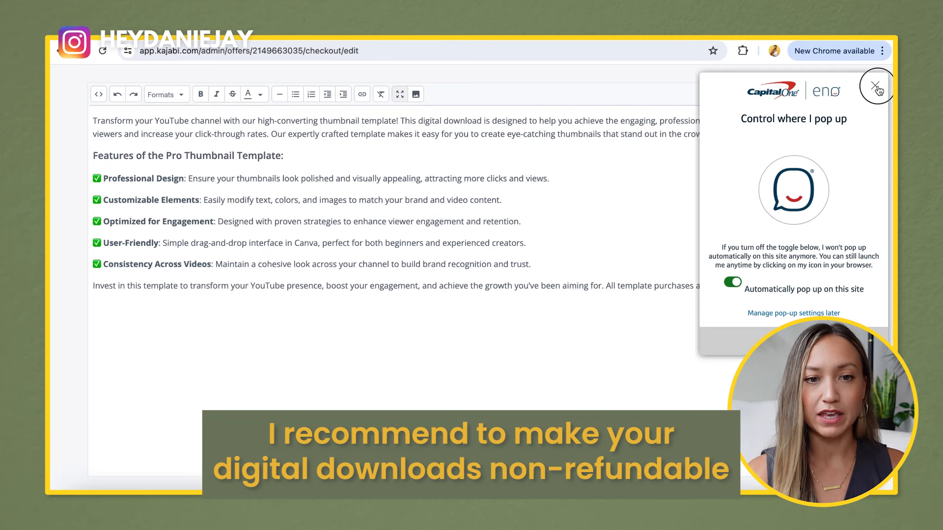
Copy the bold line "* All template purchases are non-refundable." from the Linktree template's checkout page to the end of the description
click(877, 89)
click(377, 32)
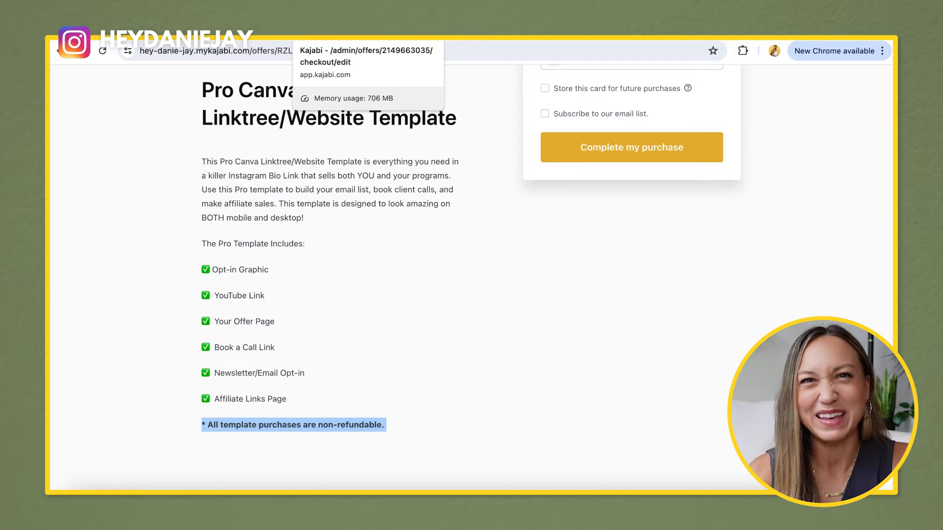
click(314, 37)
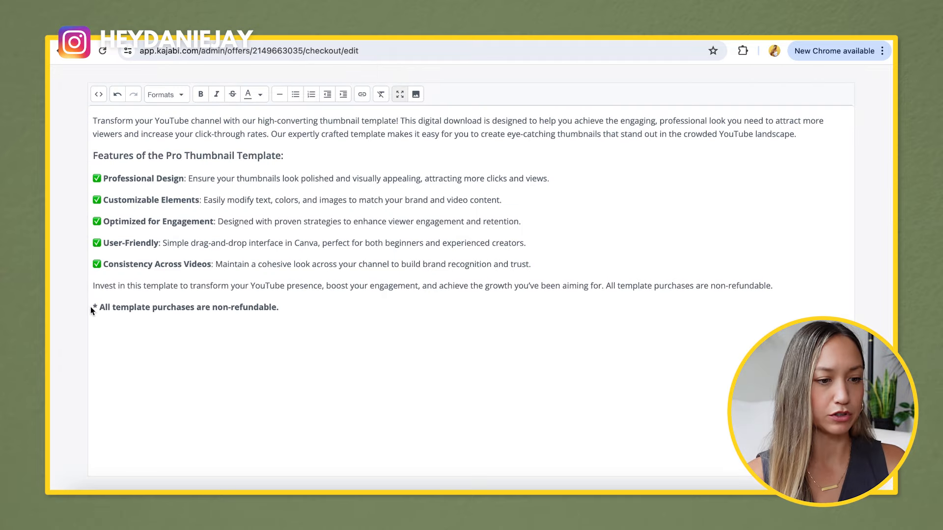
Insert blank lines above the disclaimer and the Features heading, leave the full-screen editor, and save the checkout page
click(94, 307)
key(Return)
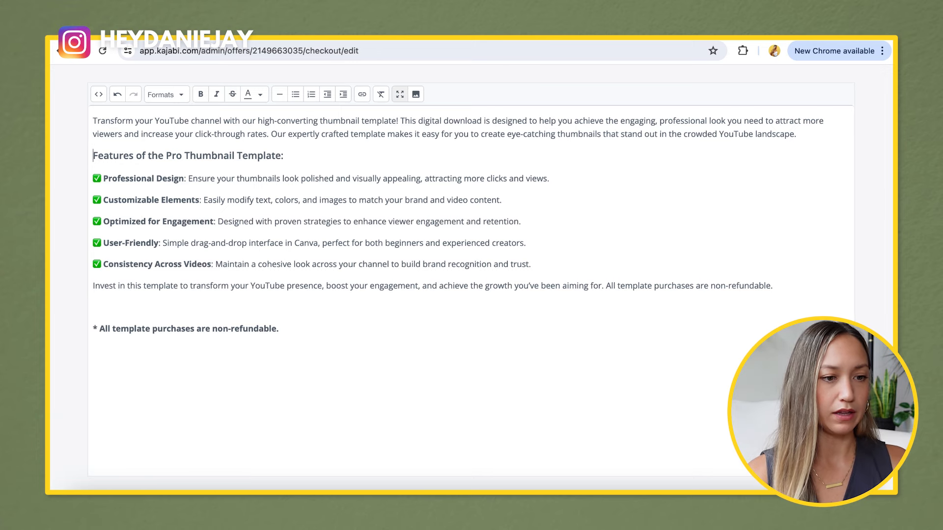
click(400, 94)
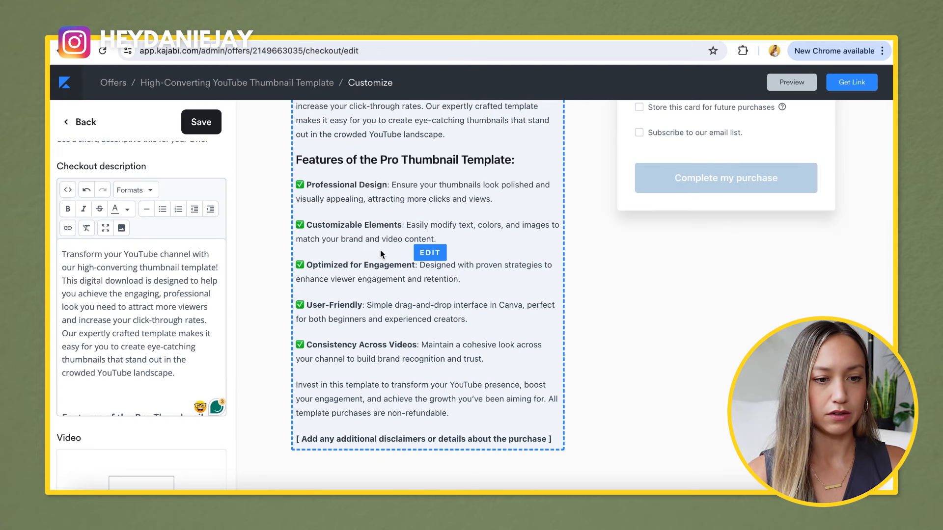
scroll(382, 255, up, 4)
click(203, 130)
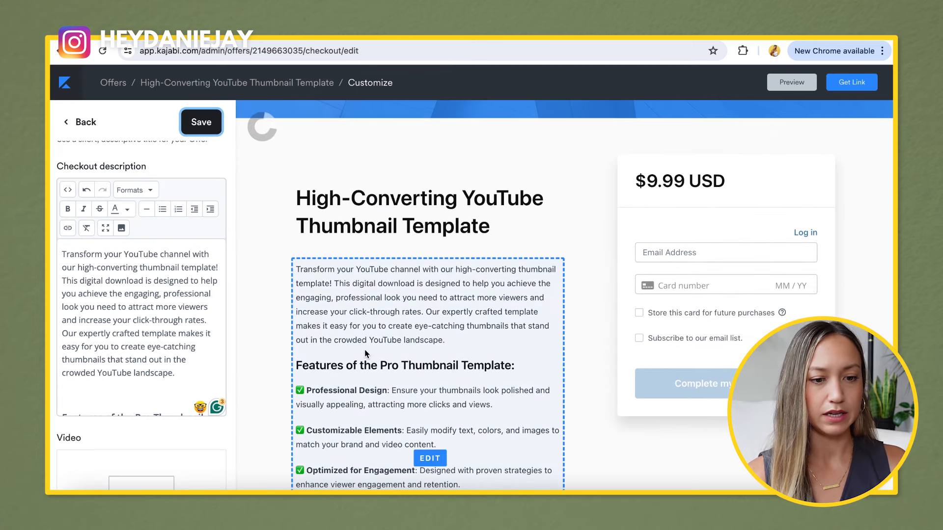
Check the description in the preview, remove the blank line above the non-refundable disclaimer, and save the checkout page
scroll(367, 354, down, 5)
scroll(366, 354, up, 4)
scroll(366, 353, down, 4)
scroll(105, 374, down, 5)
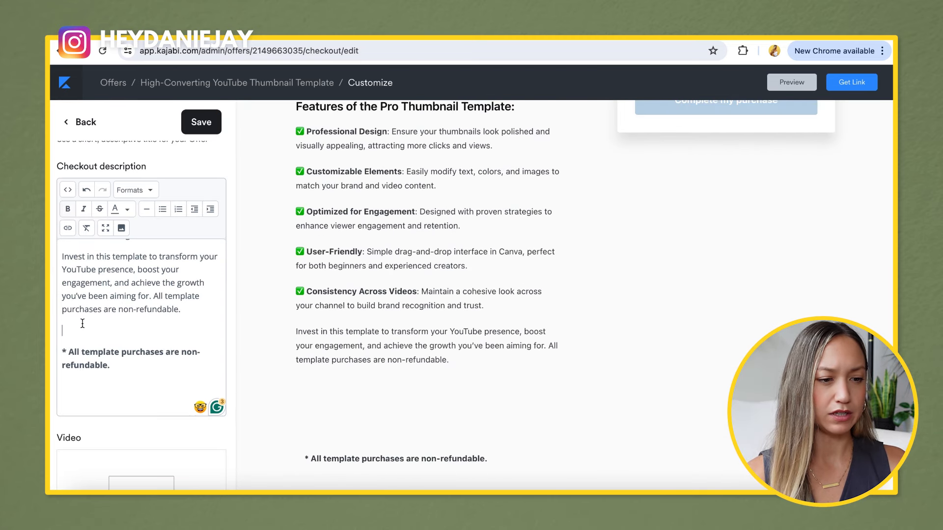
key(BackSpace)
click(196, 125)
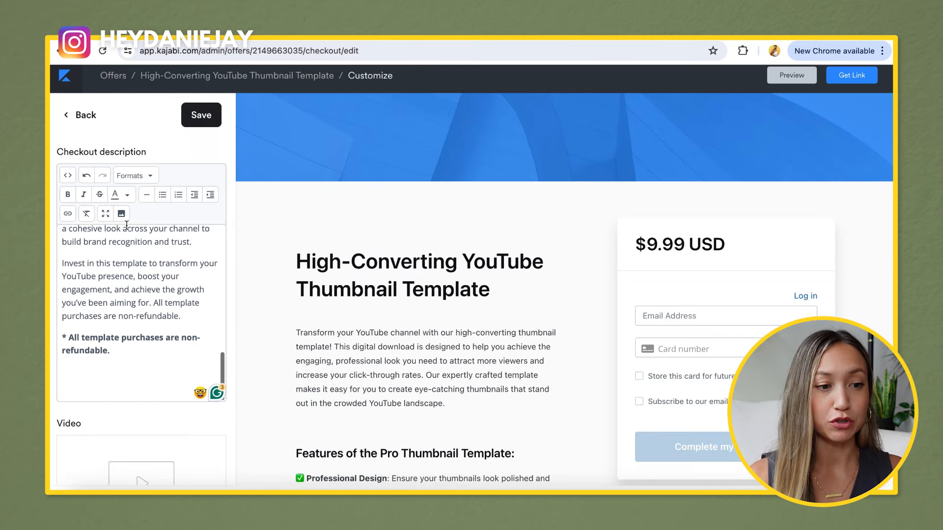
Find the hero image setting on the checkout page and highlight its recommended dimensions
scroll(117, 322, down, 3)
scroll(116, 323, down, 4)
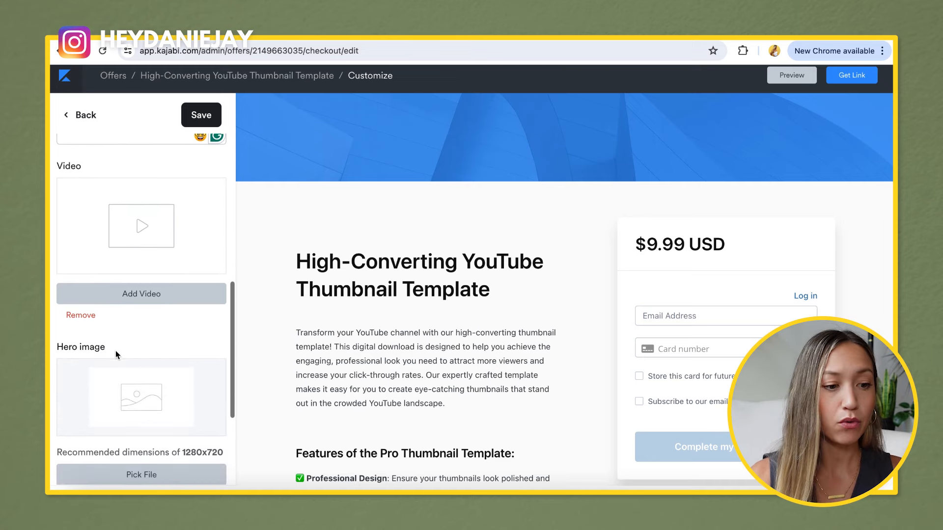
scroll(116, 351, down, 1)
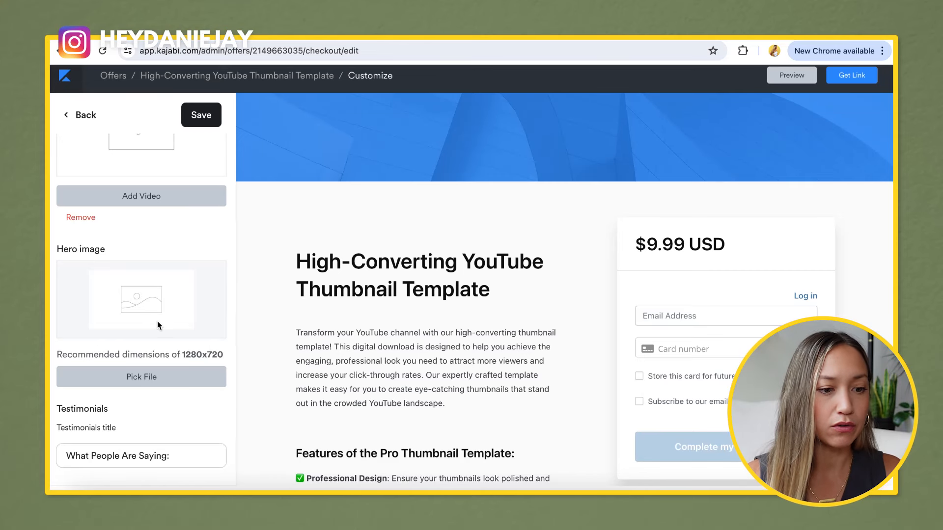
drag(225, 355, 189, 353)
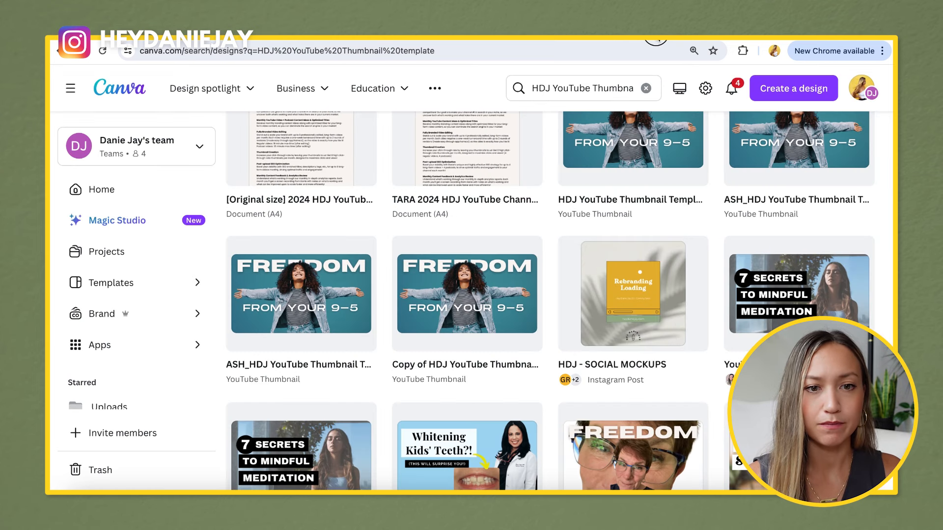
In Canva, create a blank custom-size design of 1280 × 720 px, rechecking the recommended hero image dimensions in Kajabi
click(793, 89)
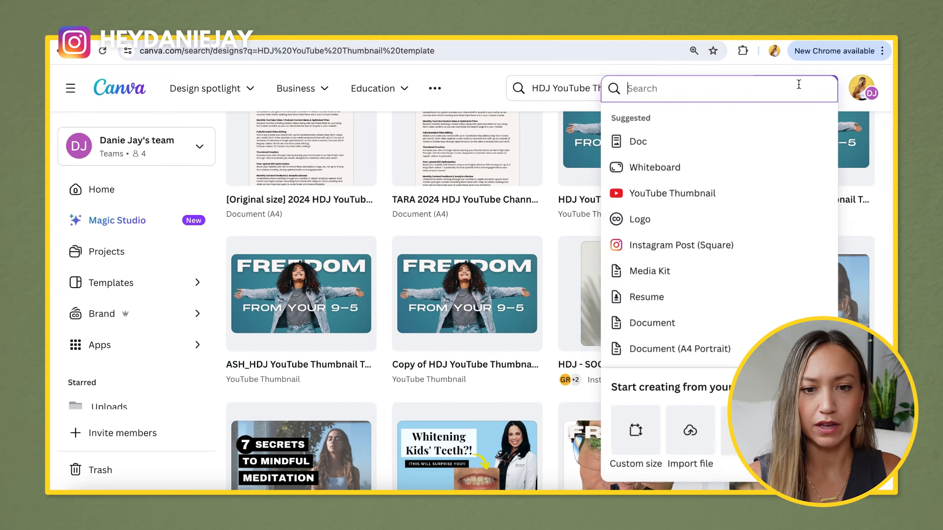
scroll(658, 246, down, 4)
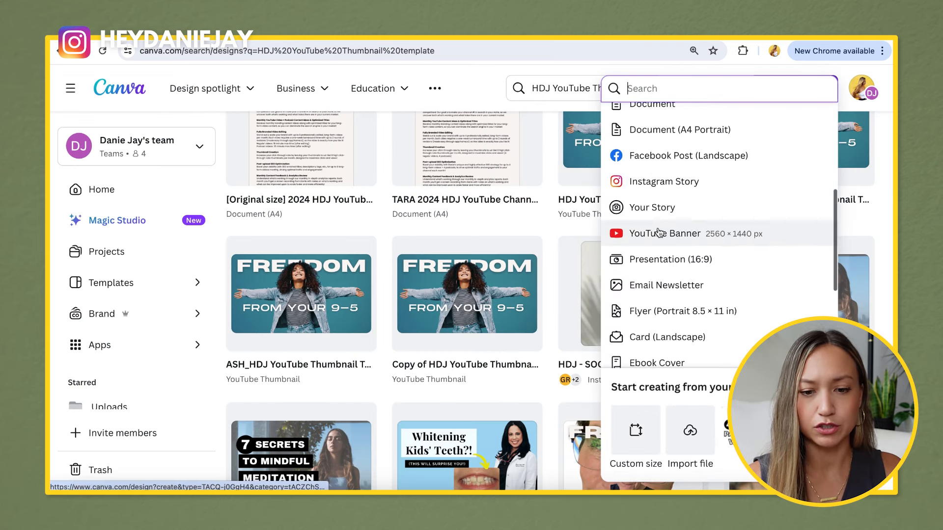
click(635, 430)
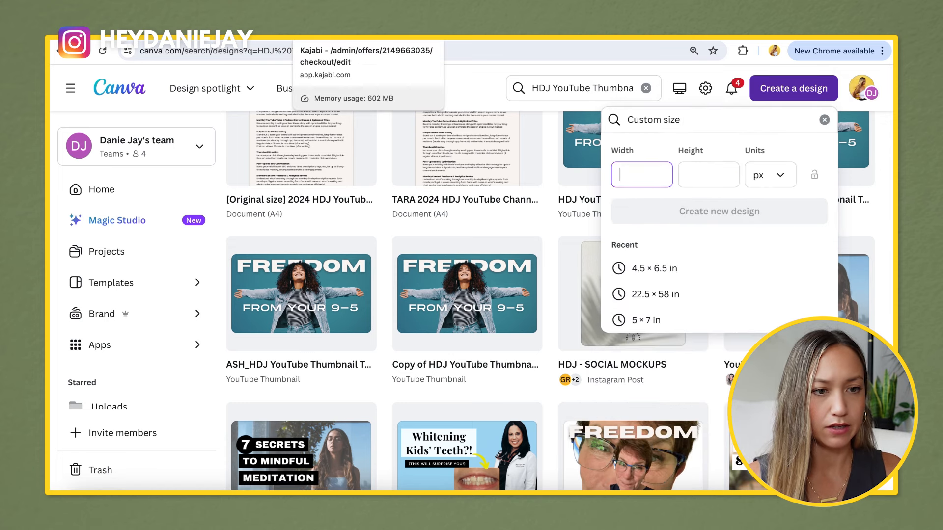
click(327, 38)
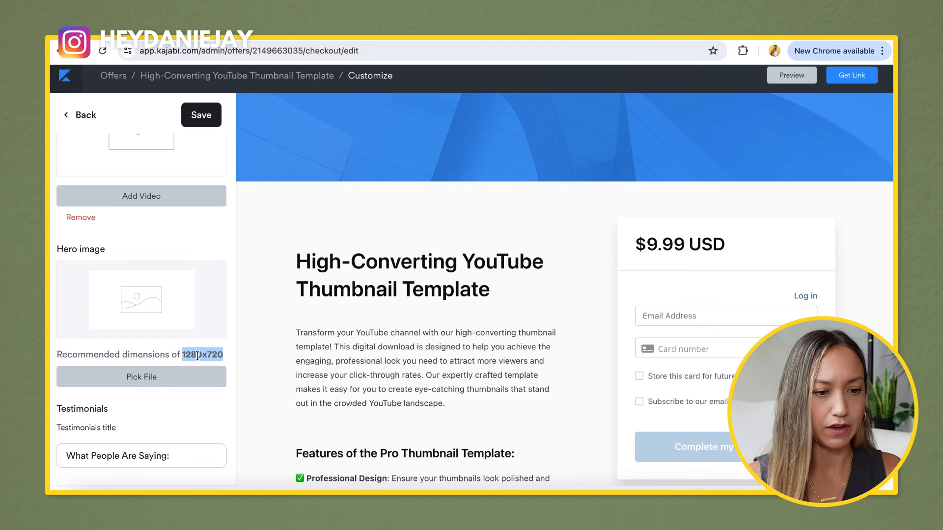
key(ctrl+Tab)
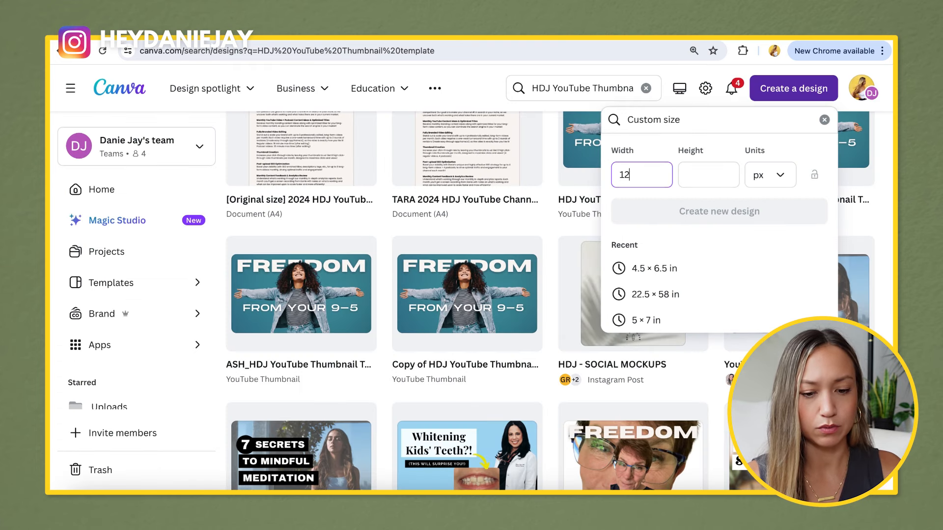
click(712, 178)
text(720)
click(783, 209)
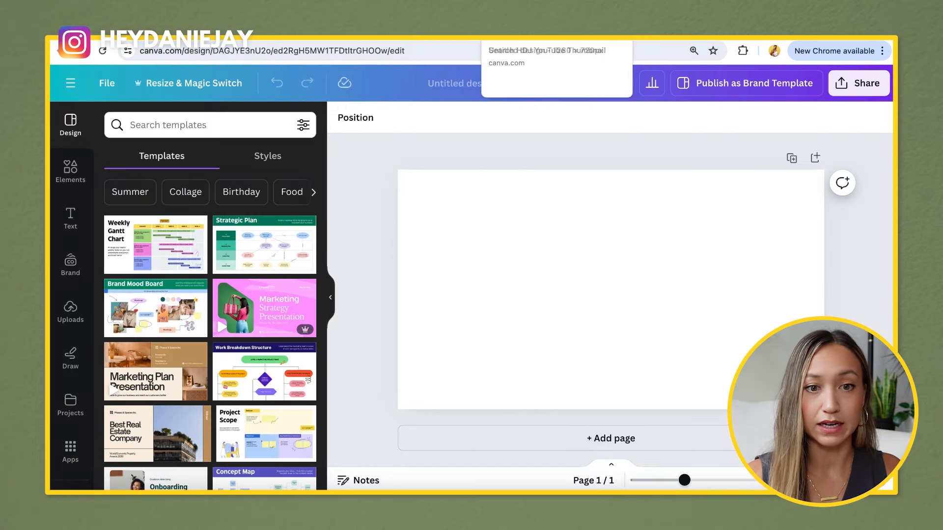
Capture four thumbnails from the HDJ YouTube Thumbnail Templates design as screenshots and upload them to the blank 1280 × 720 design
click(606, 30)
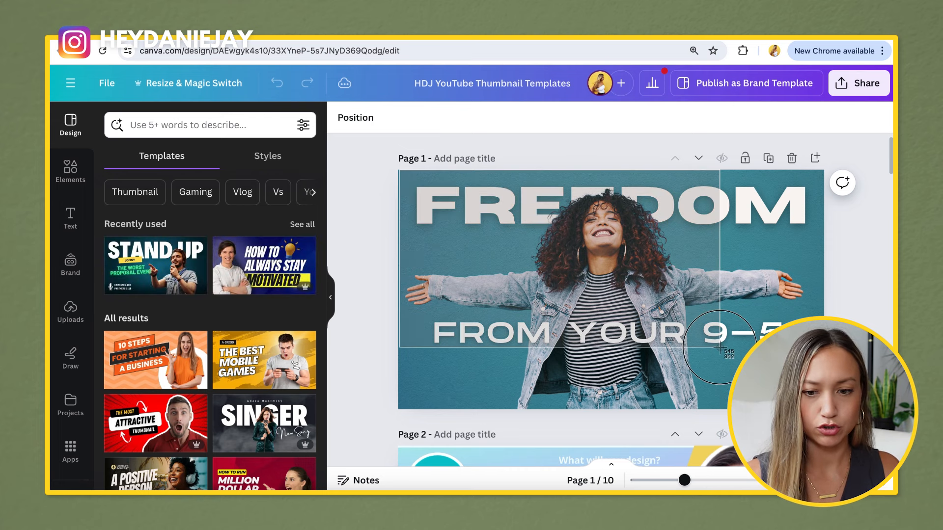
scroll(611, 295, down, 20)
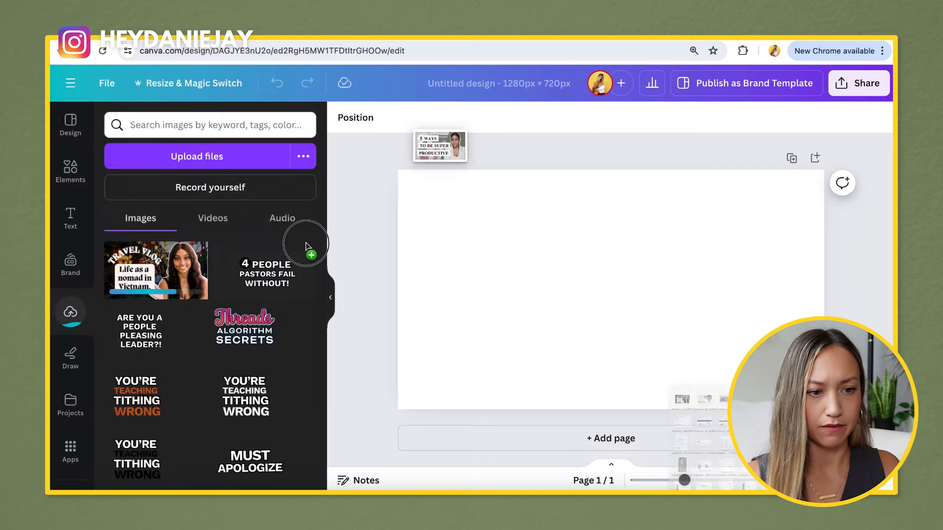
drag(311, 249, 271, 272)
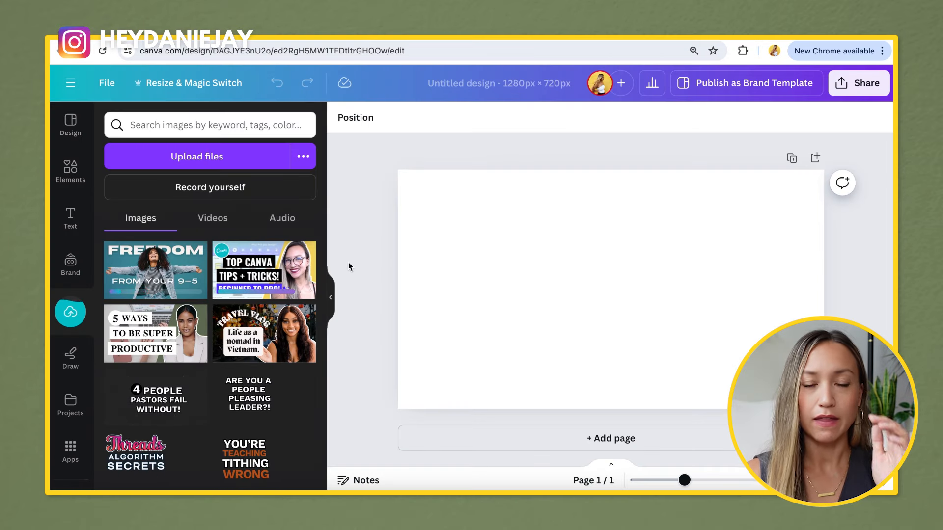
Place the FREEDOM and TOP CANVA TIPS + TRICKS thumbnails on the page, each reduced to roughly half the page width
click(163, 278)
drag(761, 206, 651, 268)
drag(565, 289, 525, 236)
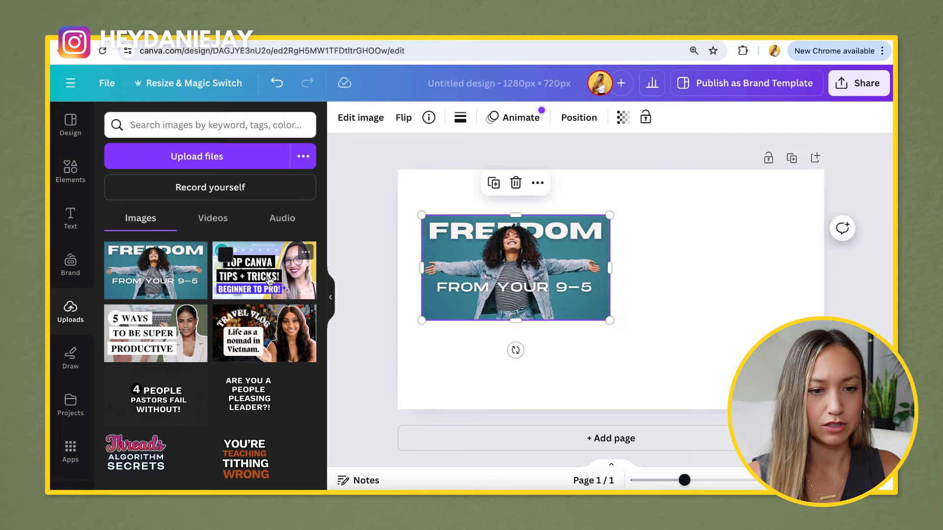
click(271, 278)
drag(761, 206, 664, 261)
drag(589, 305, 601, 296)
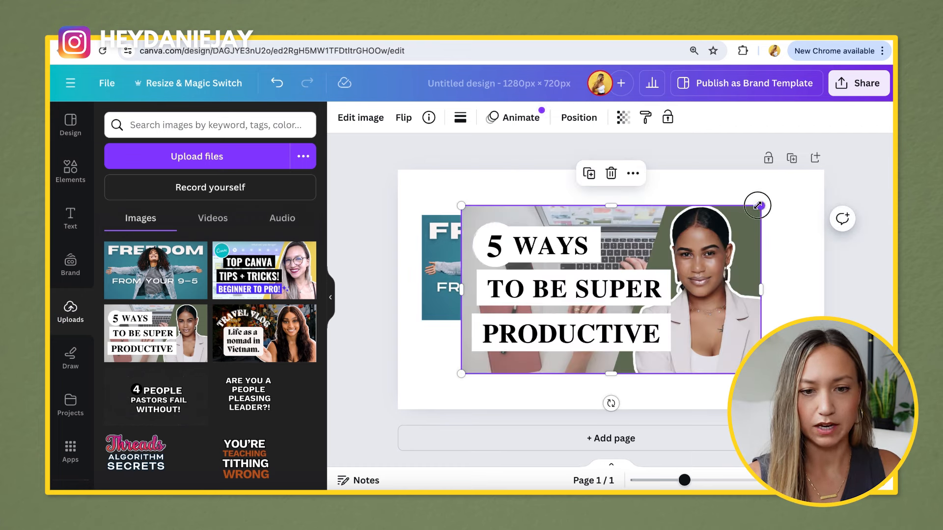
Shrink the 5 WAYS TO BE SUPER PRODUCTIVE thumbnail into the page's lower left and spread the other two across the upper part
drag(759, 206, 677, 252)
drag(600, 305, 618, 331)
drag(657, 261, 677, 250)
drag(454, 255, 448, 228)
click(682, 241)
drag(682, 241, 743, 217)
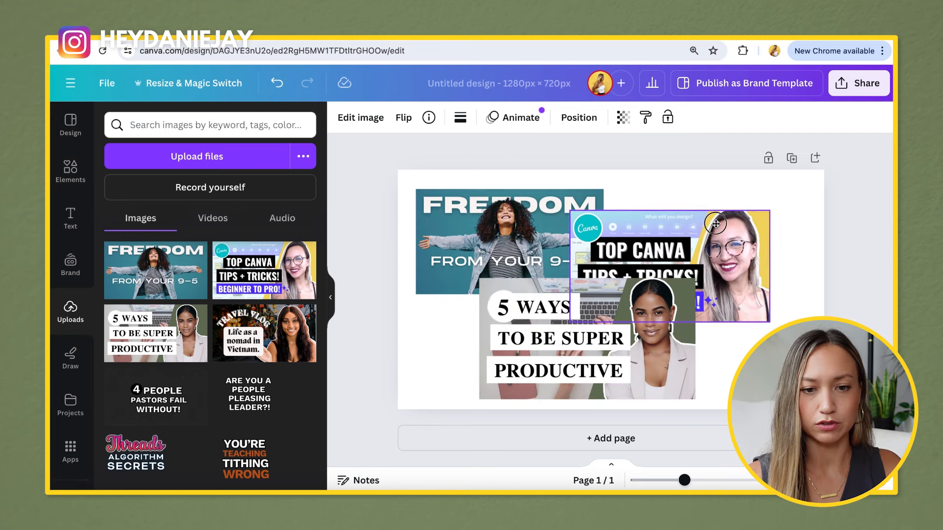
drag(535, 359, 471, 341)
Add the TRAVEL VLOG thumbnail, reduce it to about half the page width, and place it at the page's lower right
click(229, 345)
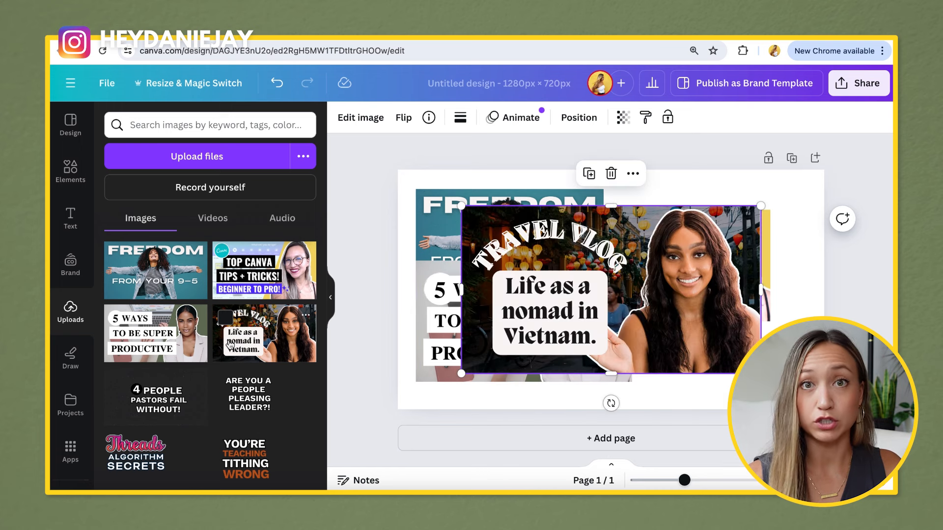
drag(615, 351, 640, 387)
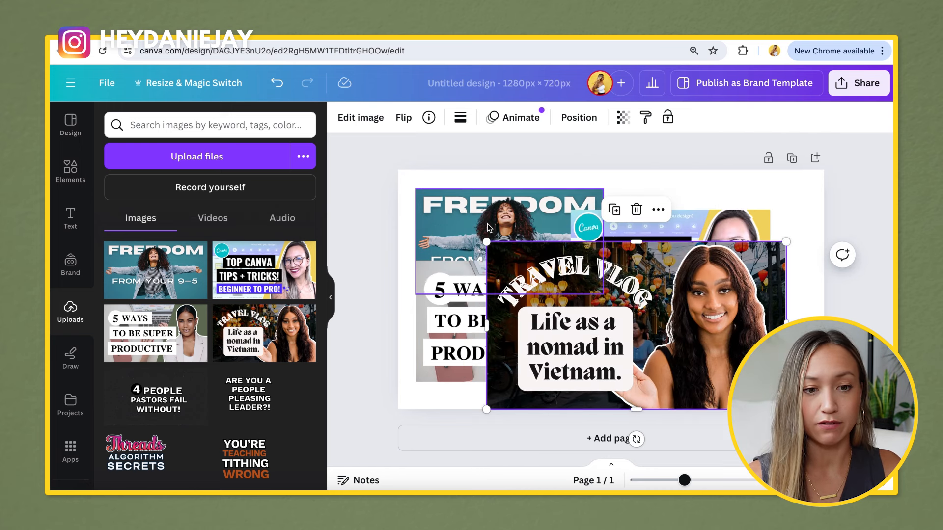
drag(486, 241, 576, 282)
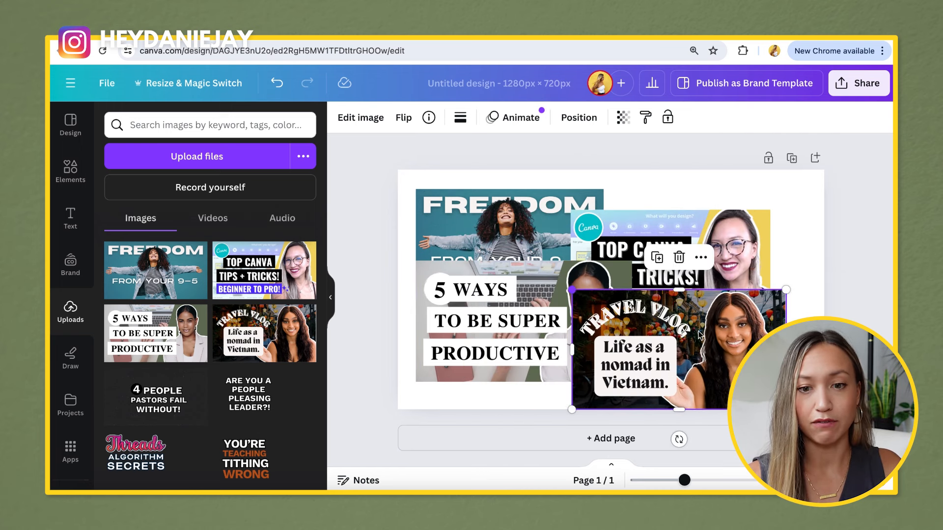
drag(663, 344, 673, 329)
Reposition the TOP CANVA and FREEDOM thumbnails along the page's upper part, and slightly enlarge the FREEDOM one
drag(720, 233, 775, 190)
drag(565, 204, 547, 184)
key(ctrl+z)
key(ctrl+z)
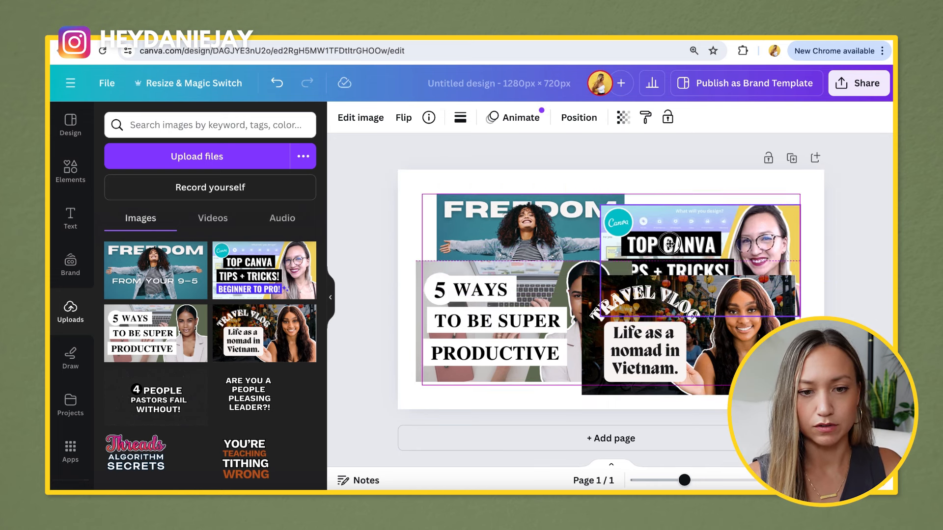
click(373, 209)
drag(491, 226, 484, 225)
drag(425, 194, 422, 191)
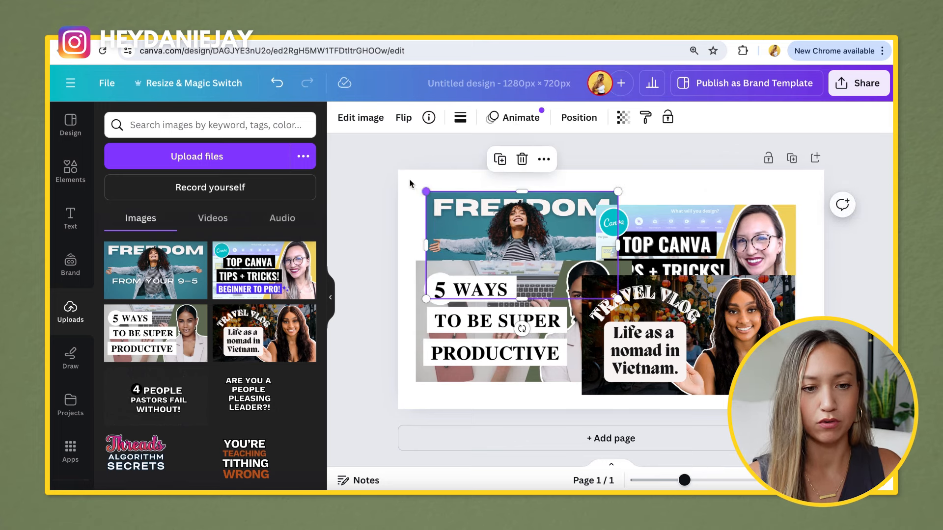
click(388, 174)
Try the Glow and Curved shadows on the FREEDOM thumbnail and settle on the Drop shadow
click(483, 200)
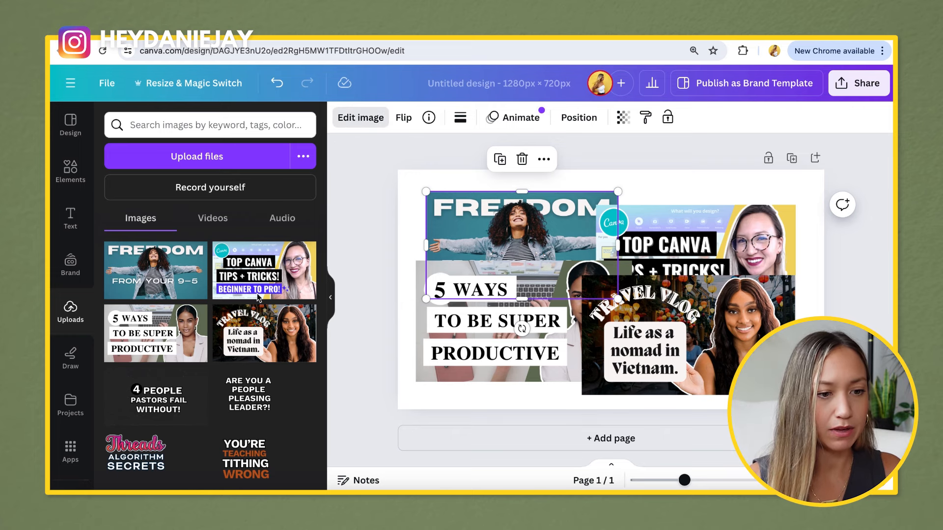
click(361, 117)
scroll(151, 352, down, 5)
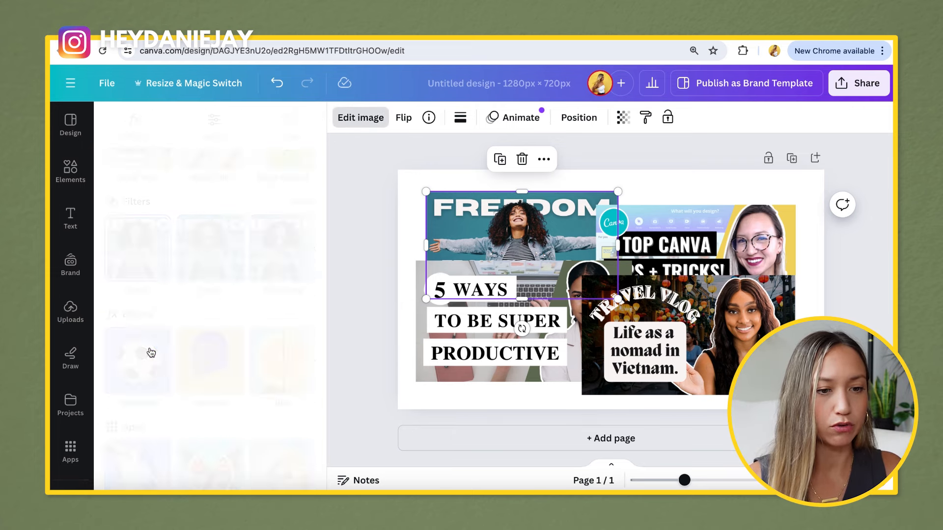
click(152, 352)
click(142, 264)
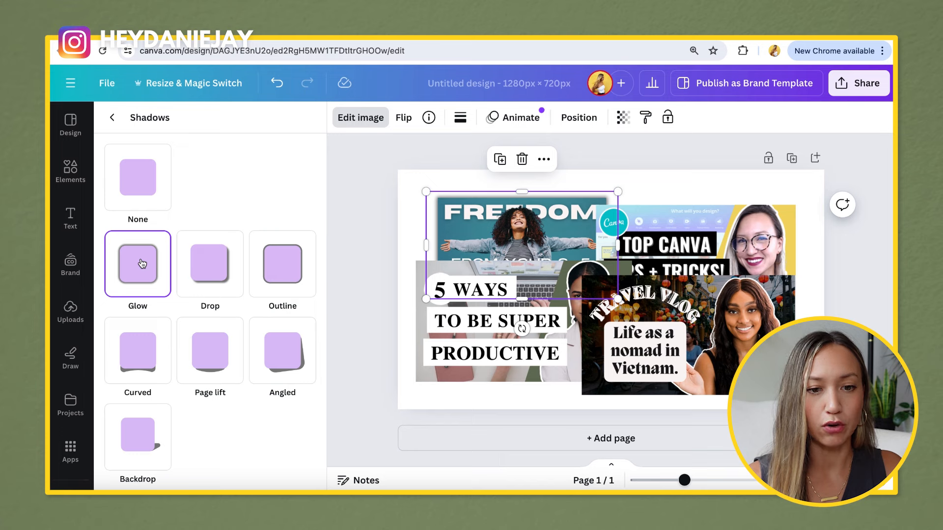
click(204, 260)
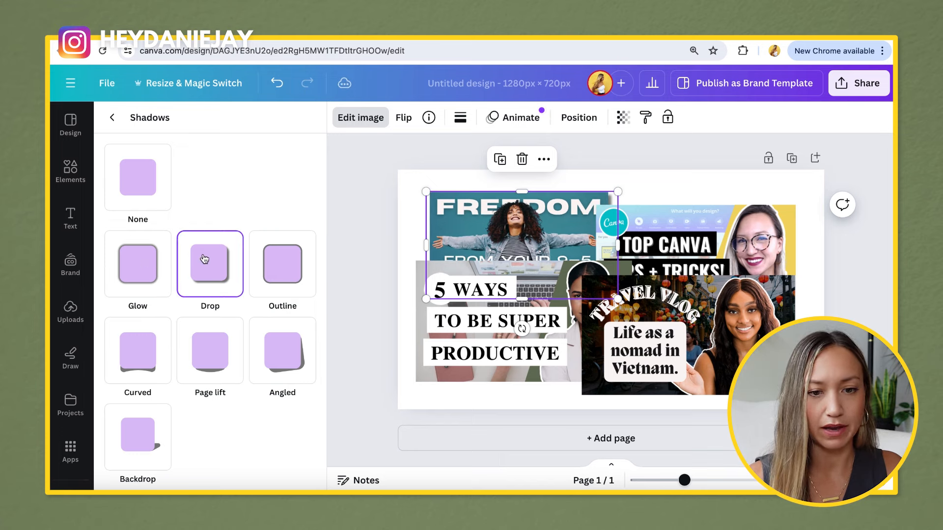
click(138, 351)
click(215, 271)
Apply the Drop shadow to the TOP CANVA, 5 WAYS and TRAVEL VLOG thumbnails
click(739, 233)
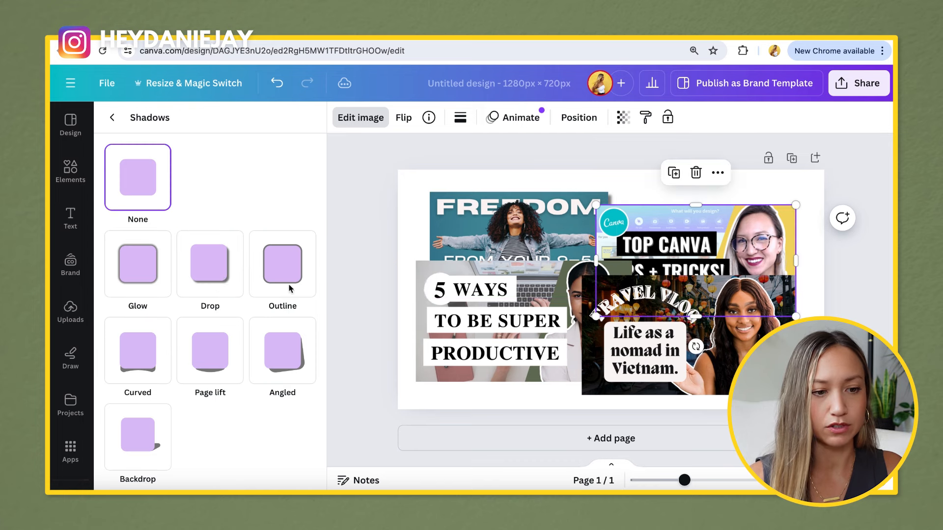
click(466, 324)
click(228, 279)
click(639, 339)
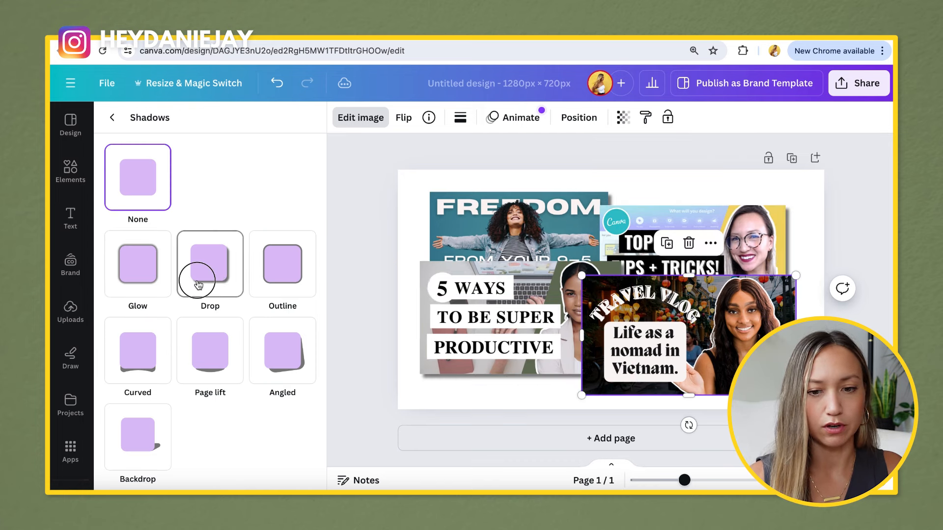
click(202, 281)
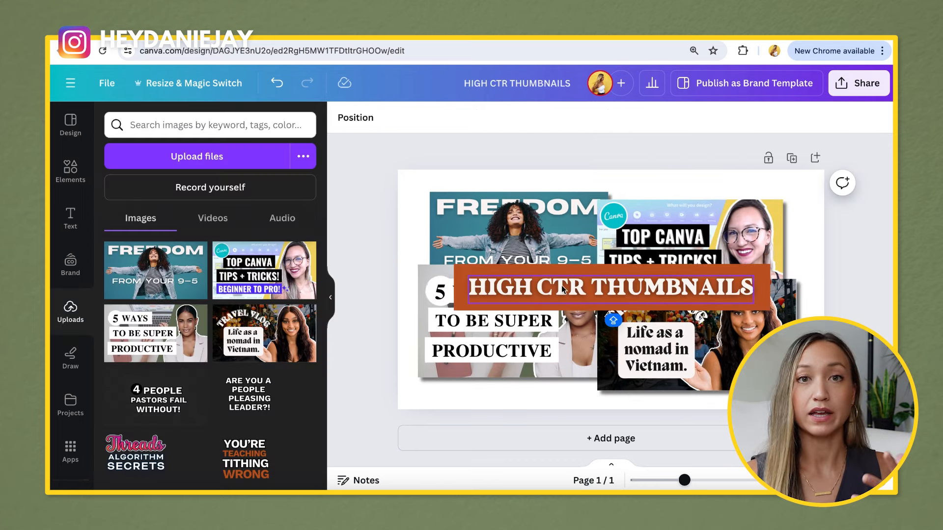
Delete the HIGH CTR THUMBNAILS text and its orange banner from the middle of the collage
click(490, 268)
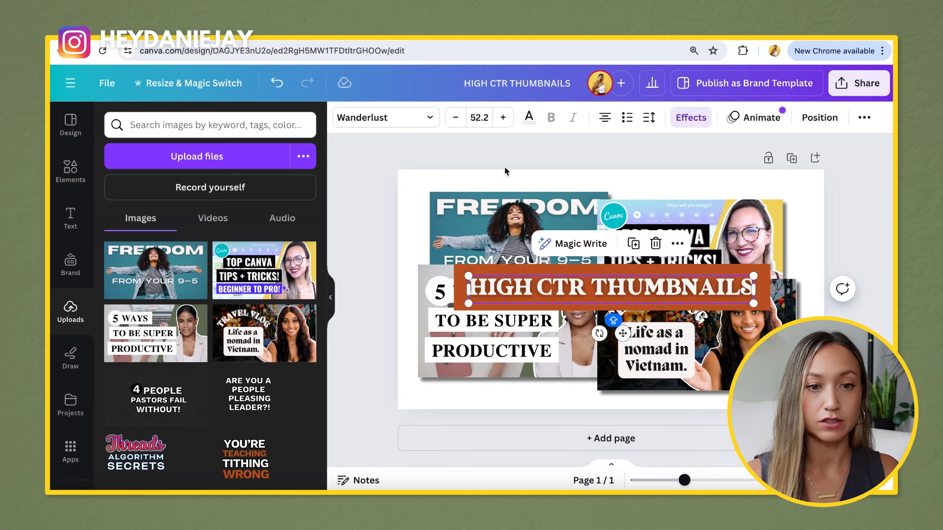
click(457, 286)
click(573, 288)
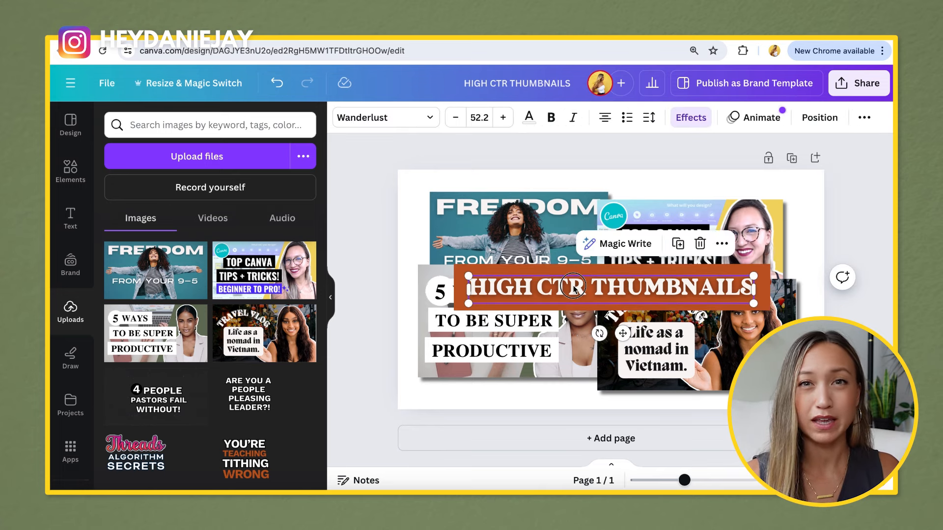
key(Delete)
key(Delete)
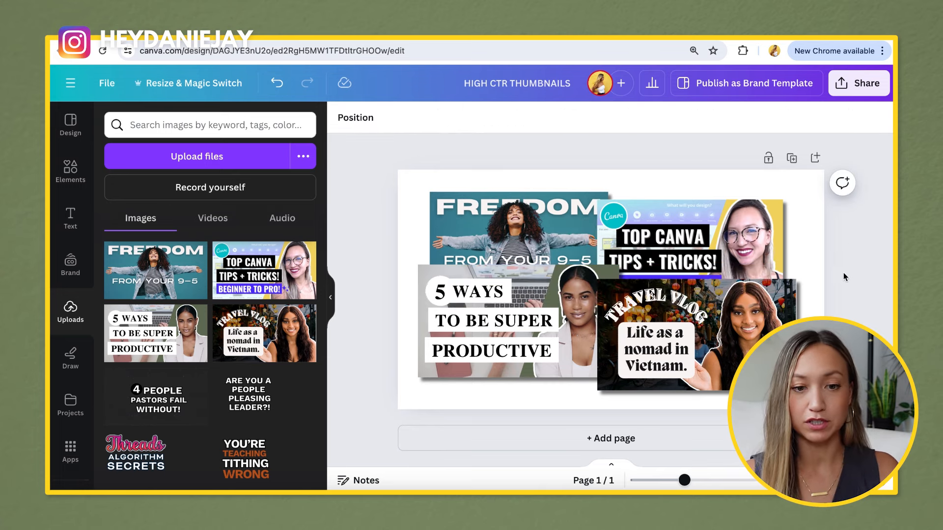
click(858, 83)
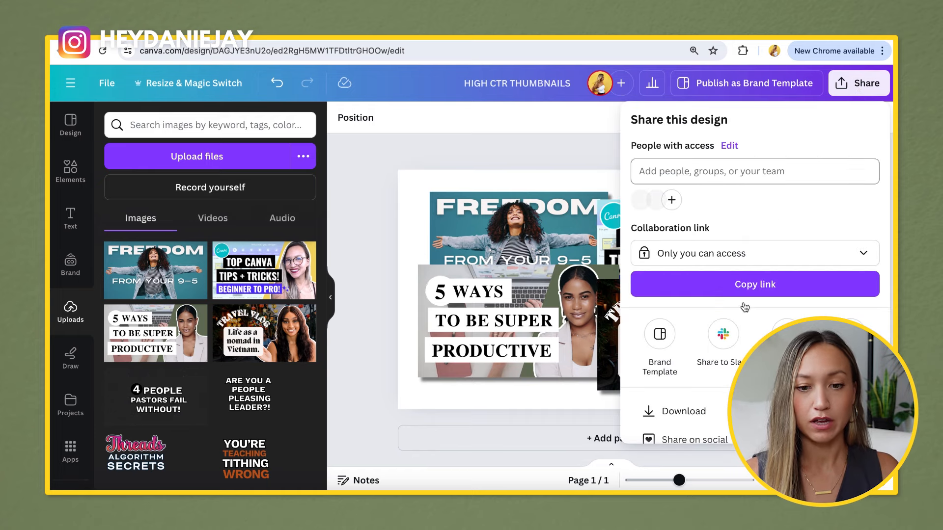
click(684, 411)
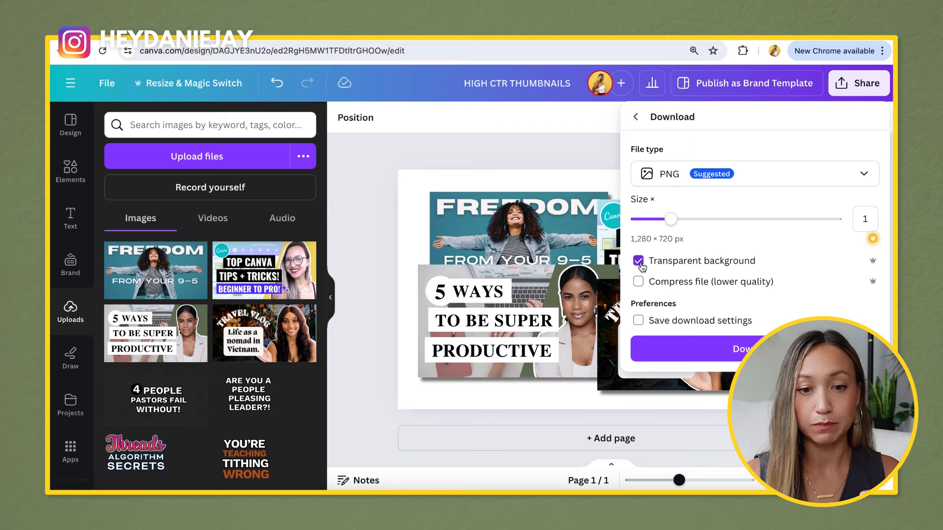
click(574, 158)
click(553, 180)
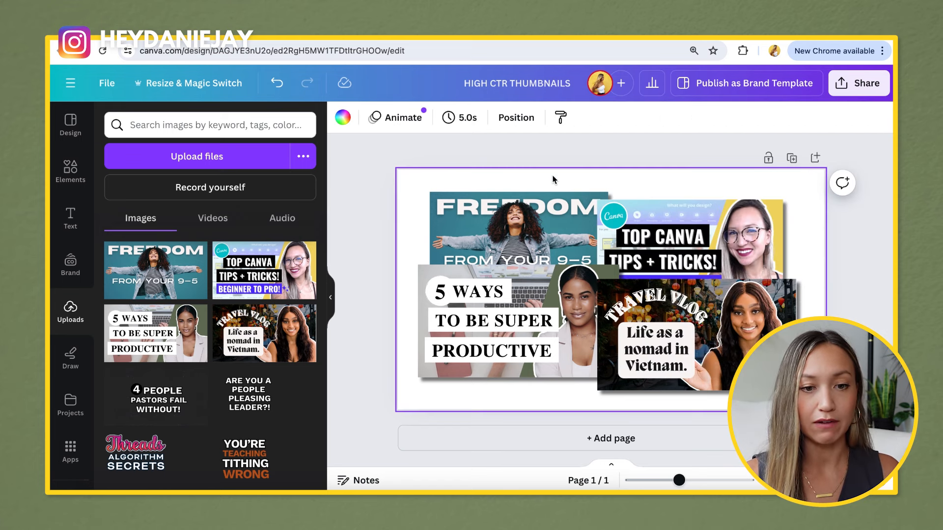
click(339, 124)
scroll(236, 305, down, 3)
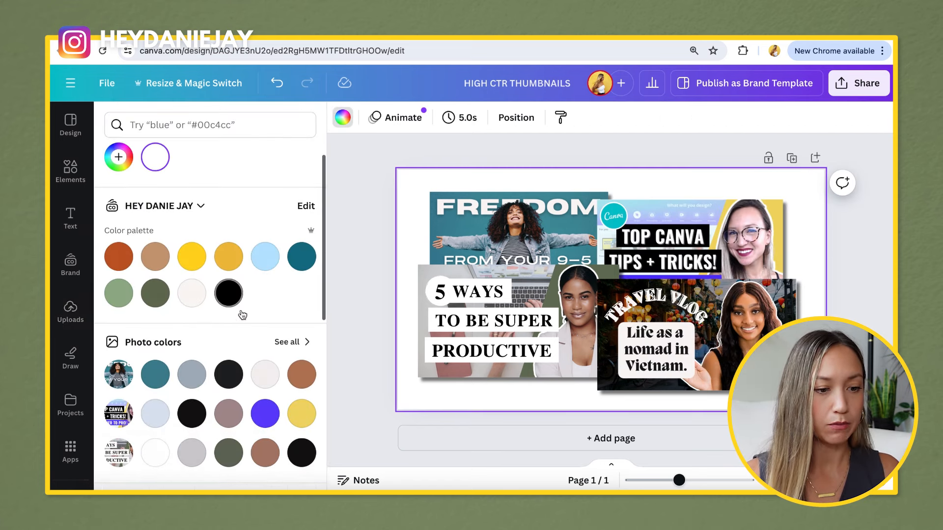
scroll(84, 359, down, 2)
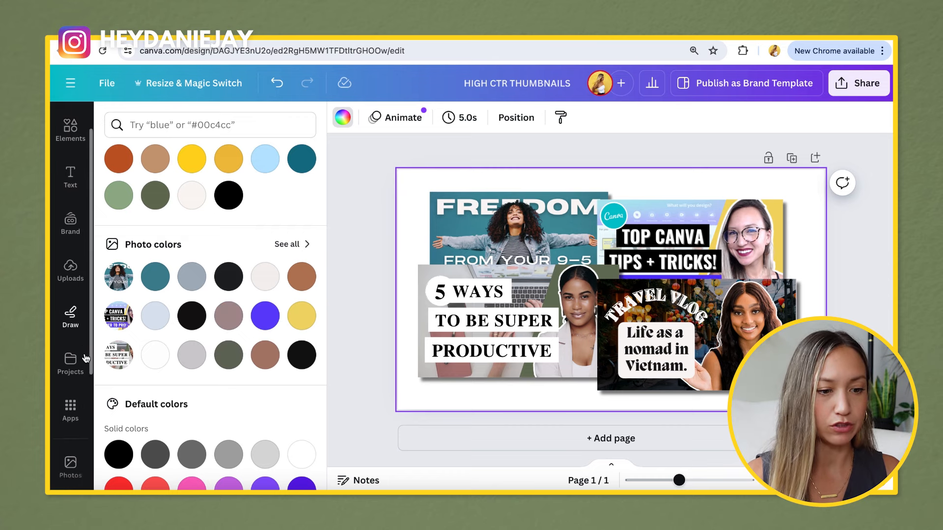
Open the brand kit and show its full collection of logos
scroll(158, 385, down, 4)
click(71, 221)
click(70, 179)
click(301, 250)
scroll(299, 251, down, 6)
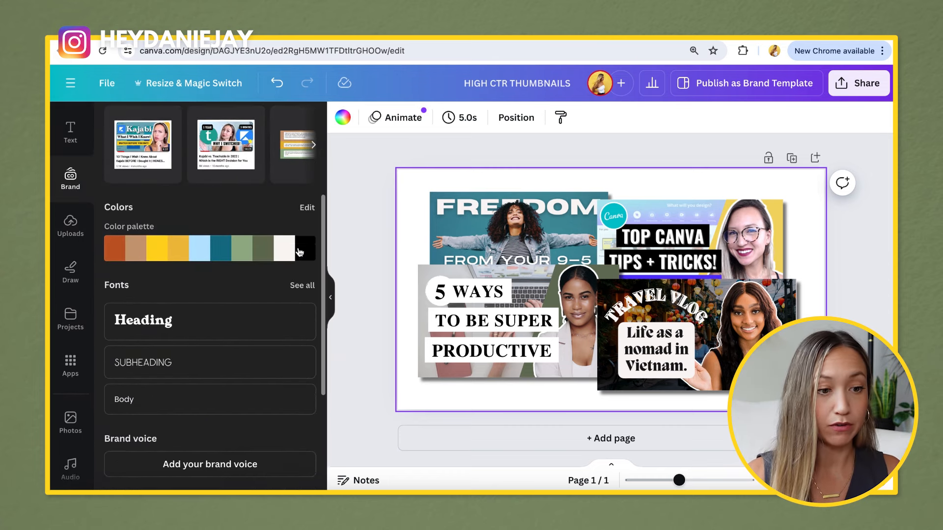
scroll(299, 252, up, 6)
click(300, 237)
Add the light blue texture Cover.png from the brand images and set it as the page background
scroll(243, 319, down, 10)
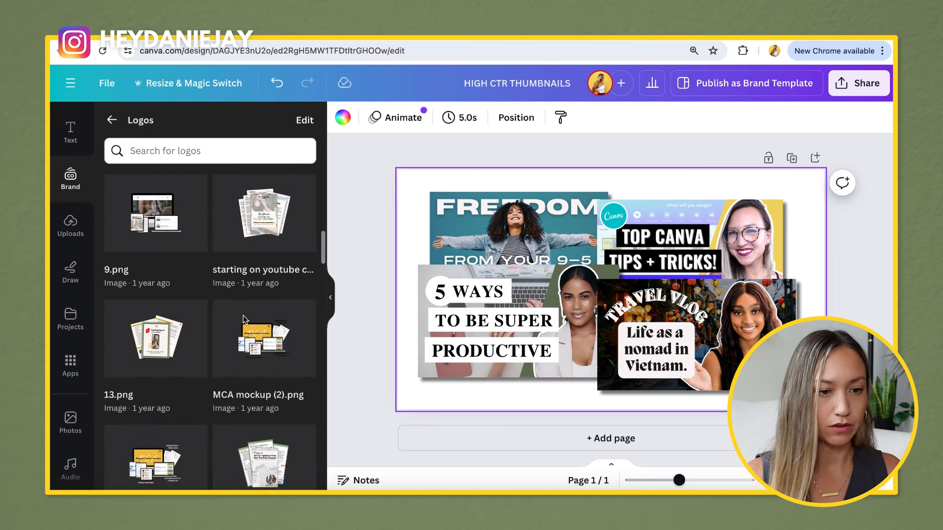
scroll(244, 320, down, 5)
click(260, 241)
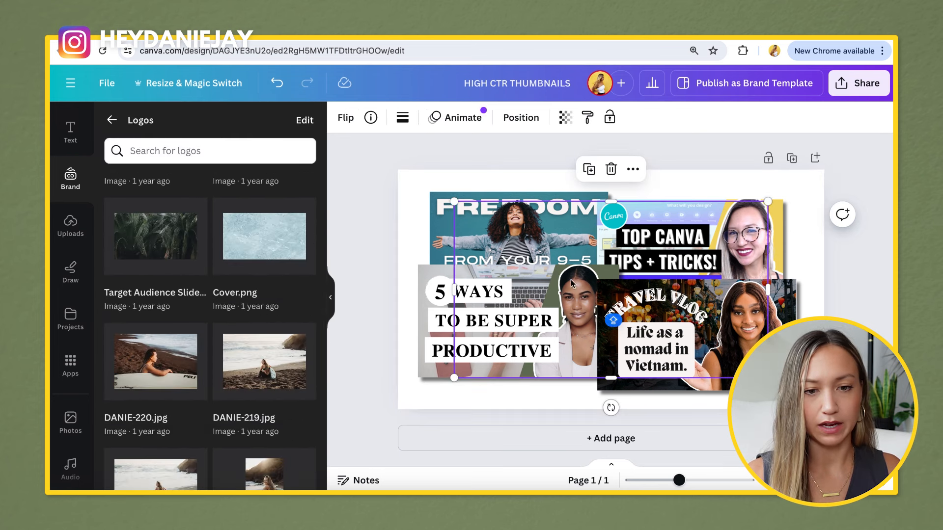
click(579, 279)
right_click(612, 304)
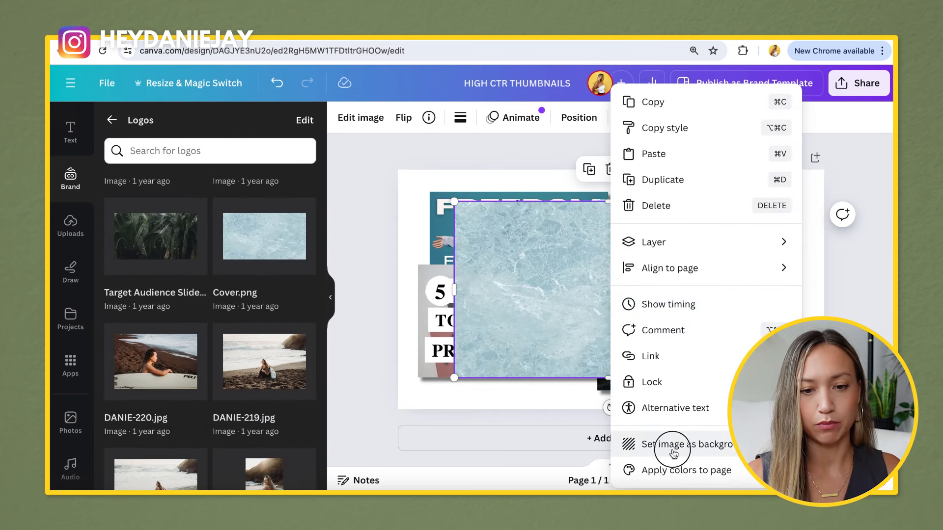
click(658, 445)
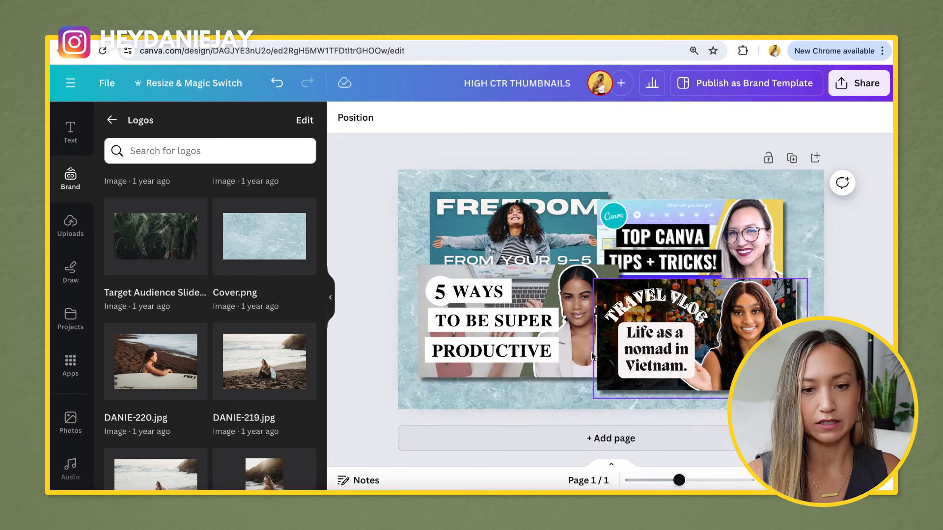
Try a YouTube channel guide mockup on a new second page and remove both the mockup and the page
click(815, 158)
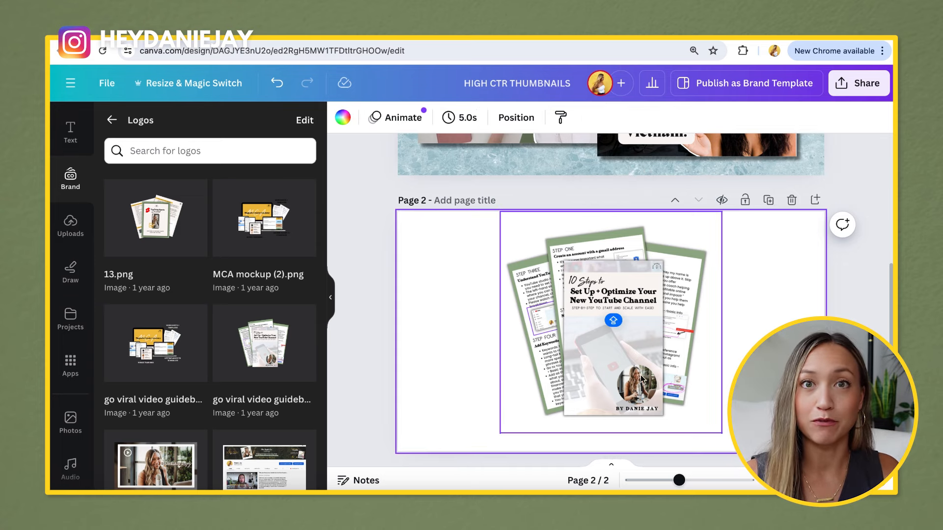
drag(604, 371, 606, 393)
key(Delete)
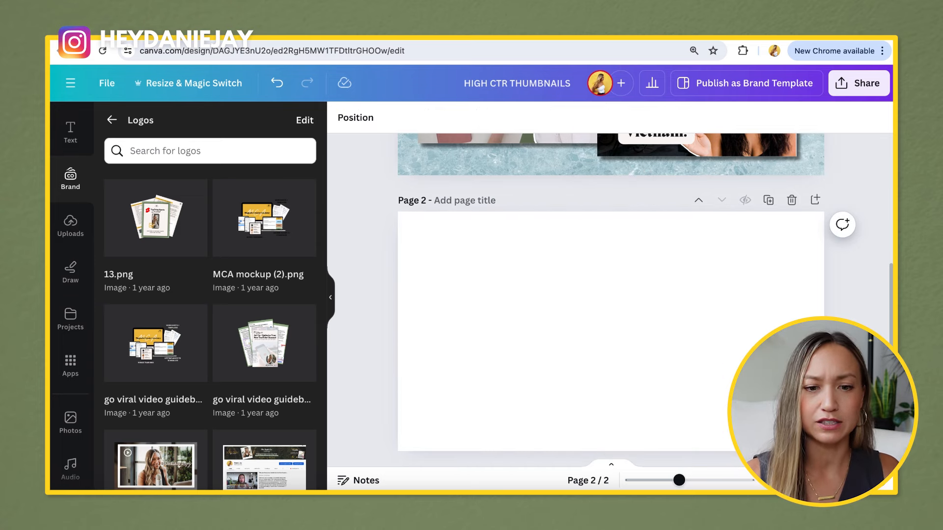
scroll(606, 394, up, 3)
scroll(610, 300, up, 2)
scroll(756, 341, down, 2)
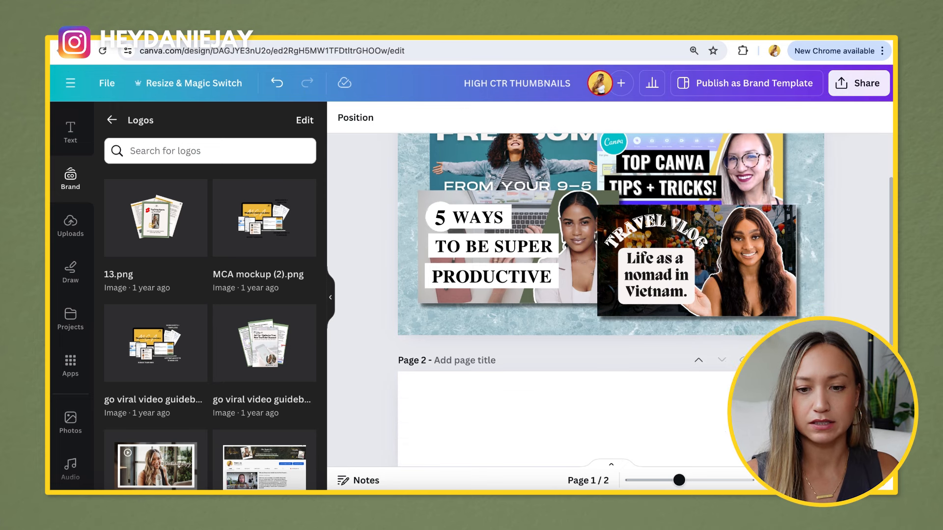
click(791, 360)
Download the thumbnail collage as a PNG at size 1 with its background kept
click(871, 80)
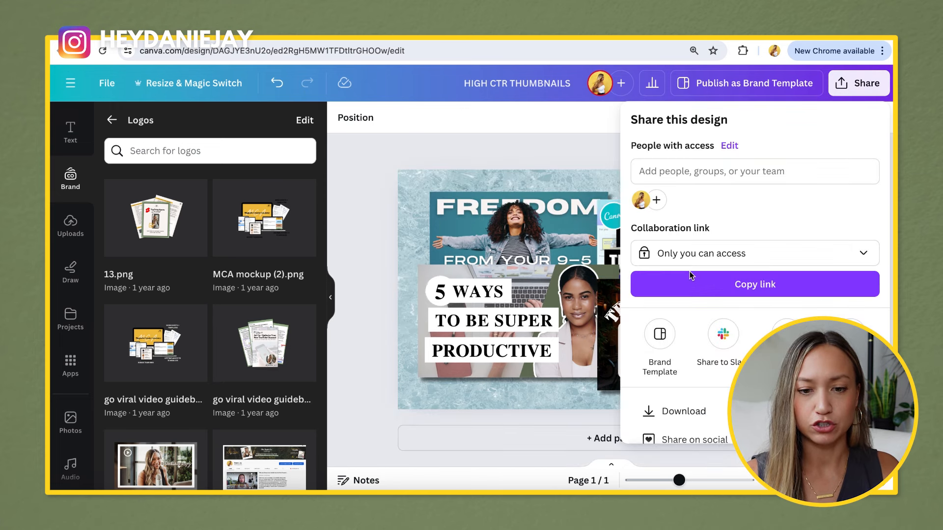
click(676, 415)
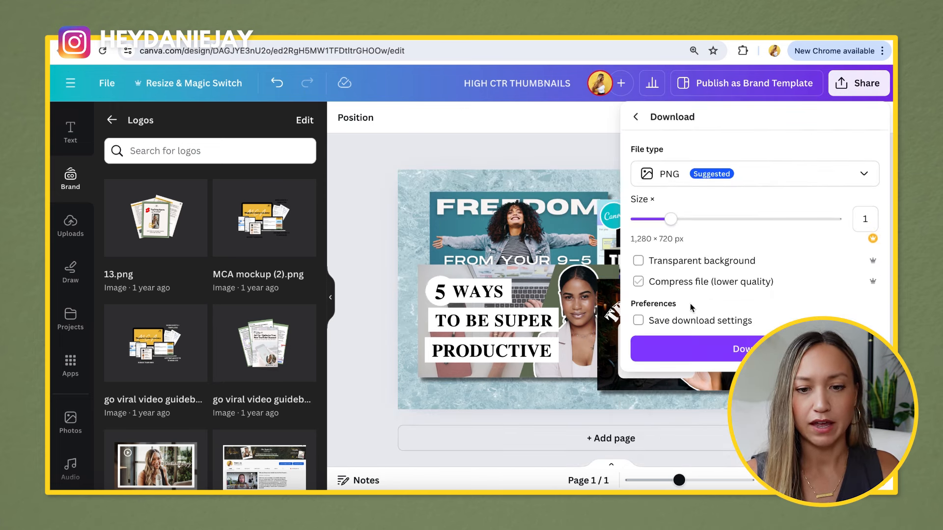
click(713, 352)
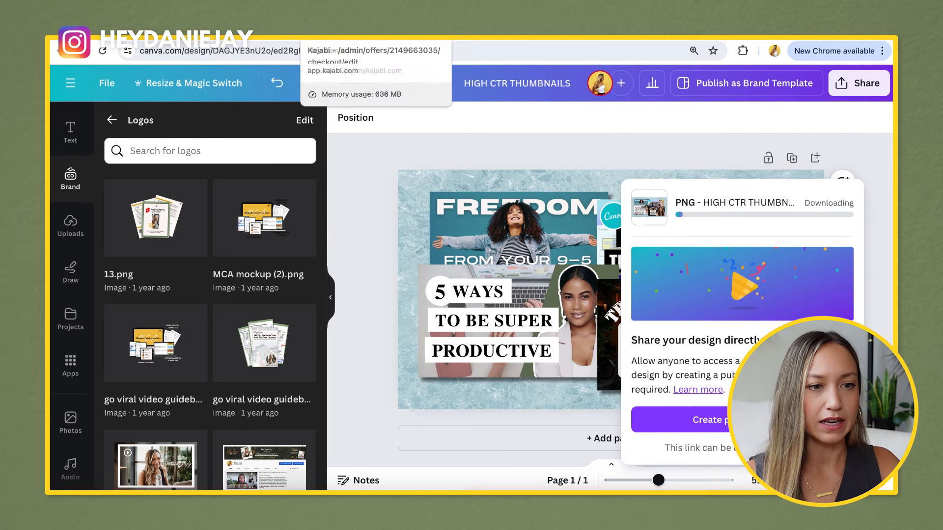
Switch to the Kajabi checkout editor and upload HIGH CTR THUMBNAILS.png as the hero image at its full 1280 x 720 px crop
click(289, 39)
click(136, 378)
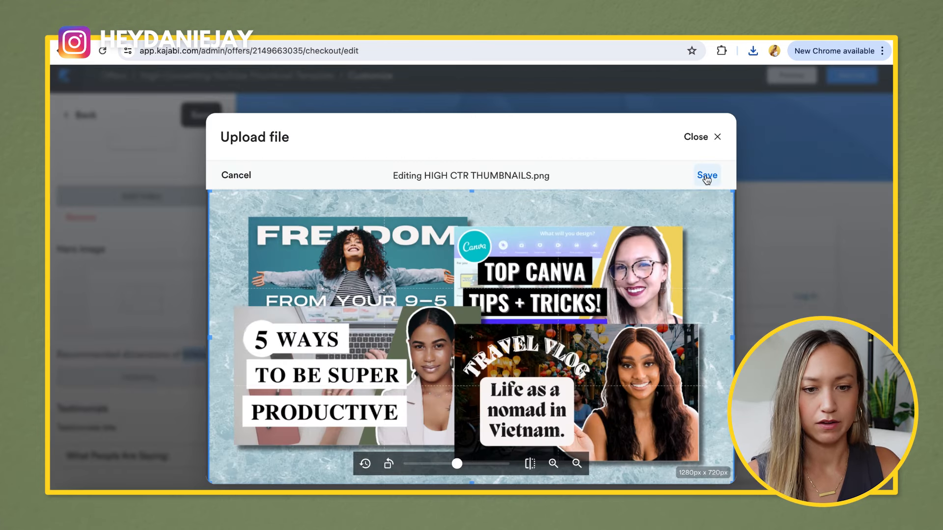
click(707, 178)
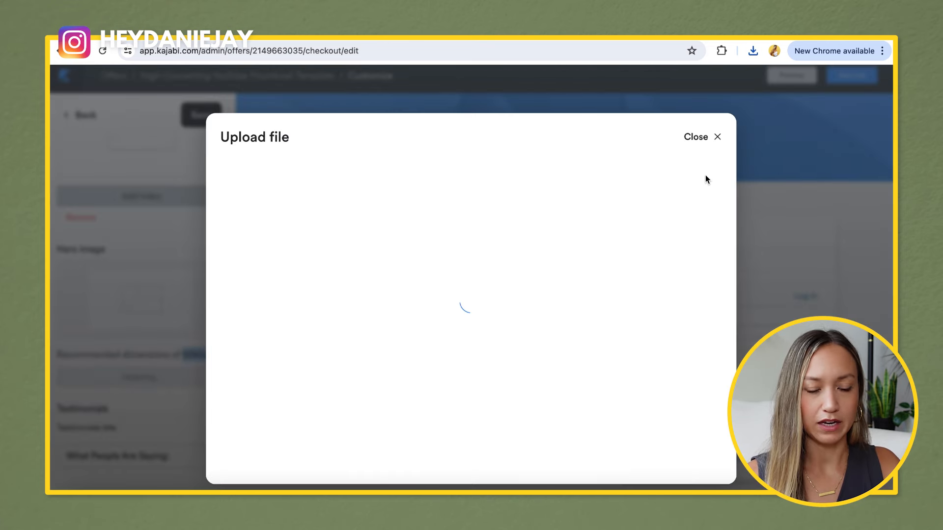
click(228, 471)
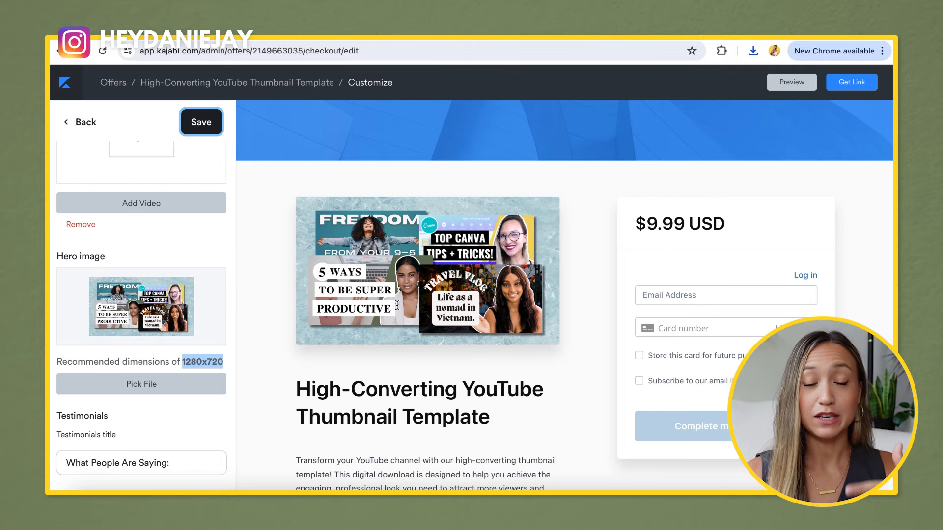
Start a new testimonial for the checkout page and enter the author's name
scroll(397, 305, down, 2)
scroll(397, 305, up, 2)
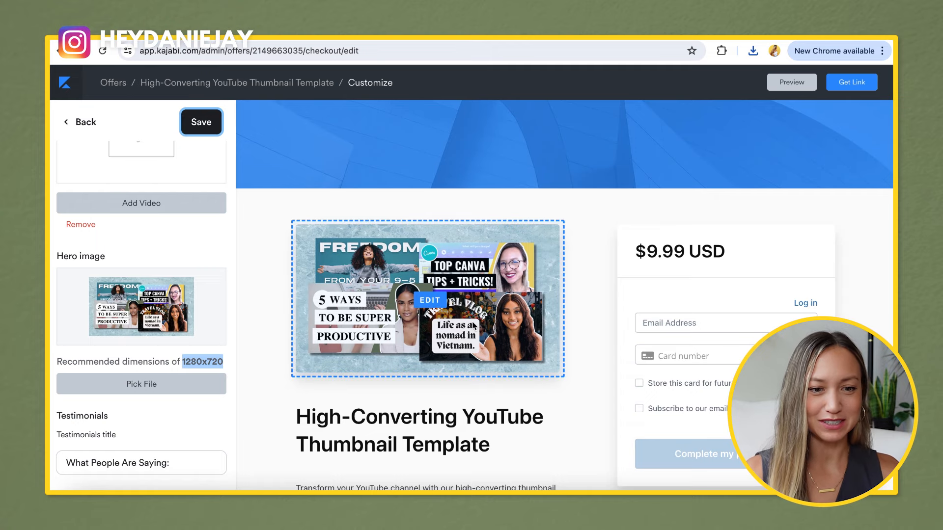
scroll(475, 328, down, 1)
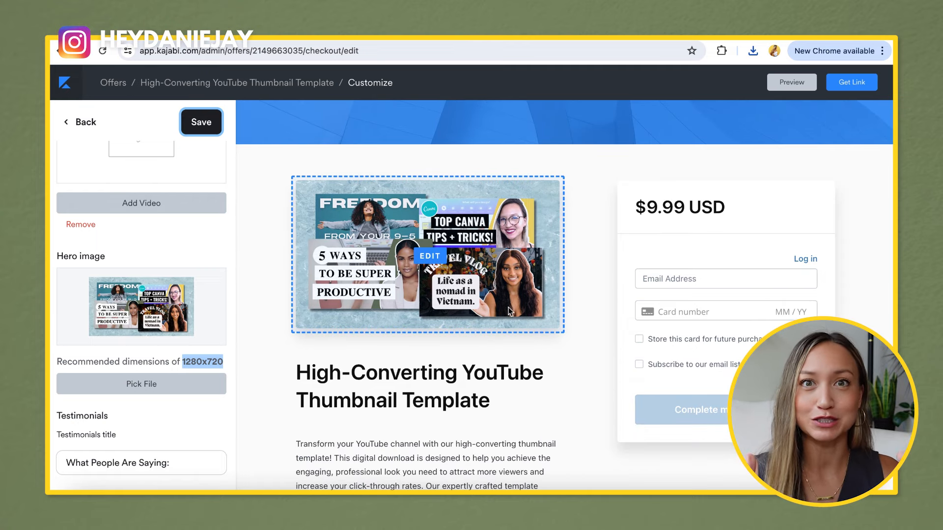
scroll(523, 309, down, 3)
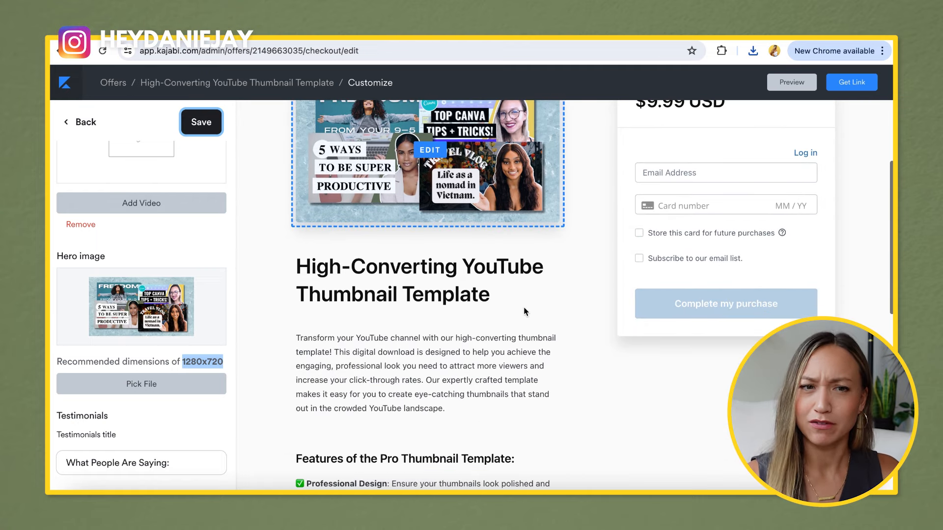
scroll(524, 309, down, 9)
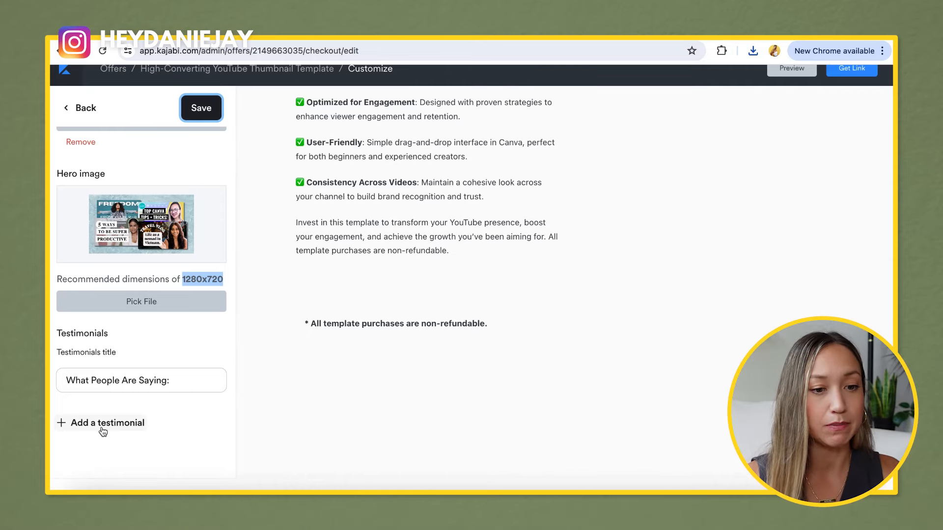
click(102, 428)
click(411, 228)
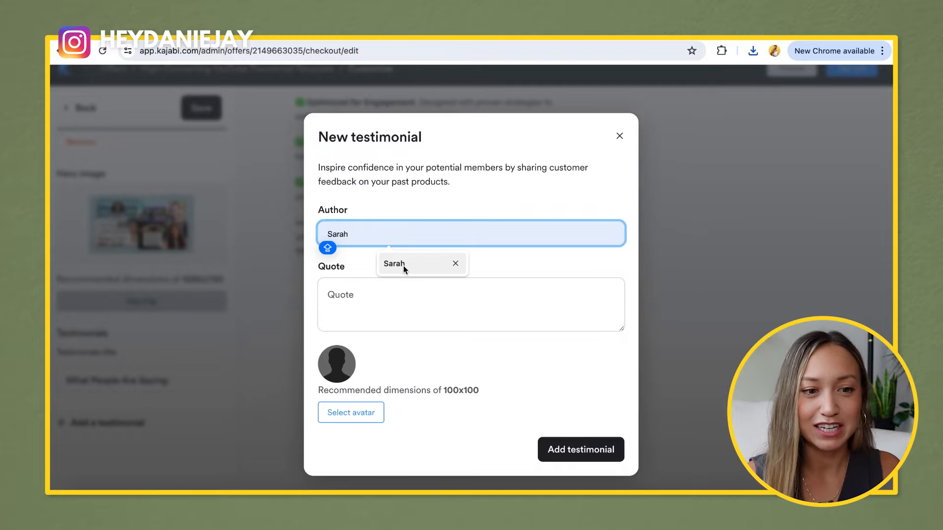
click(403, 266)
text(E)
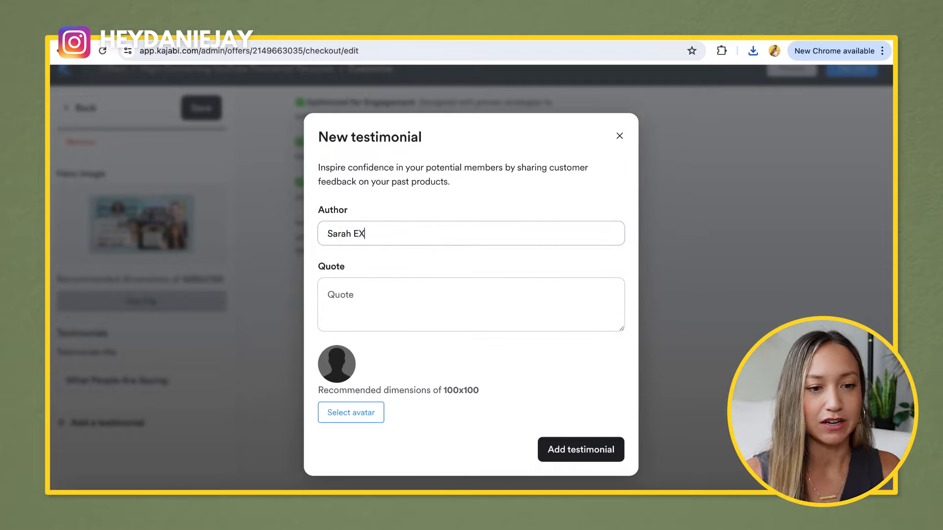
text(xample)
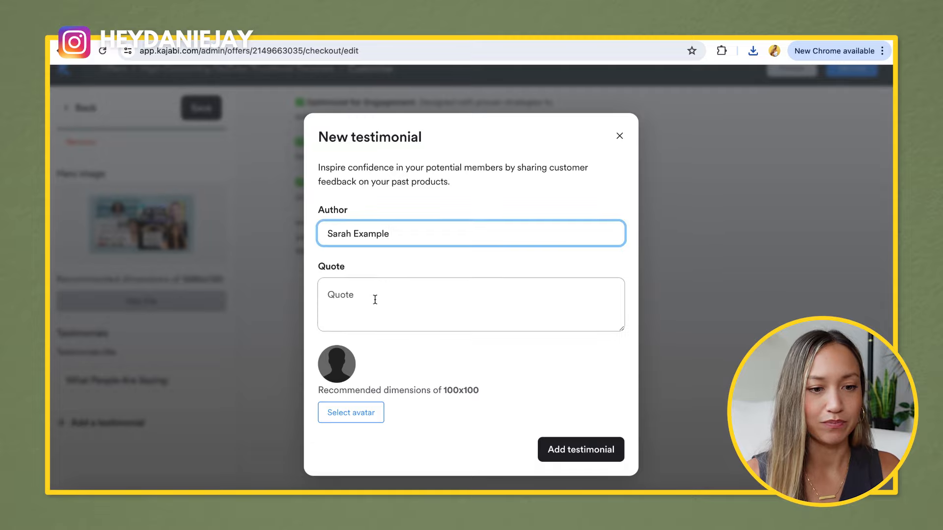
Write a testimonial quote starting "This template was SO HELPFUL!" about easily booking client calls without having a website
click(375, 297)
click(392, 335)
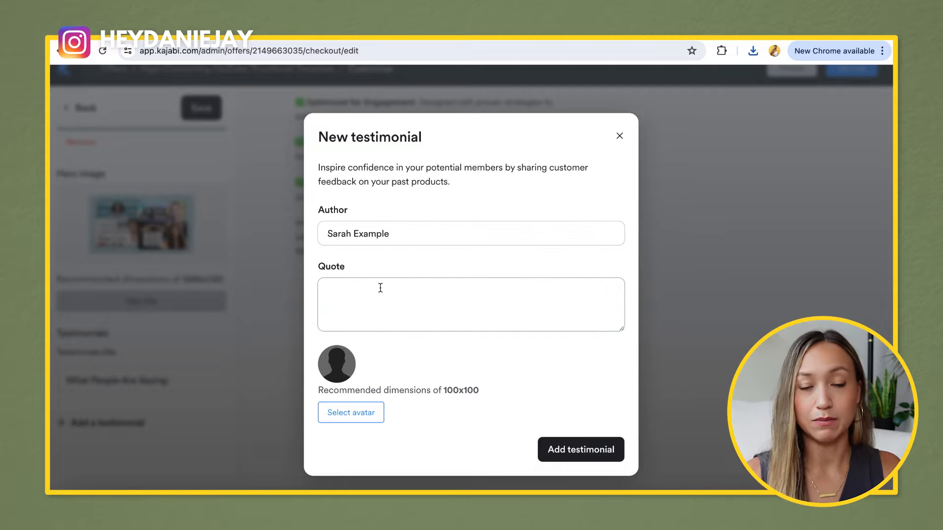
text(This template was SO HELPFUL! I feel like now even though I don't have a website I can use this to easily book client calls.)
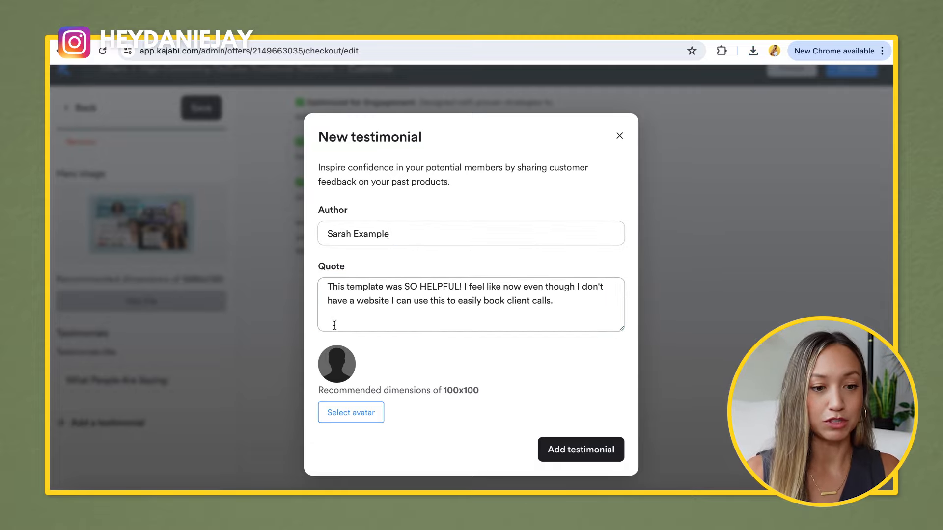
Upload the wedding photo from the device as the author's avatar with its square crop, and add the testimonial
click(355, 412)
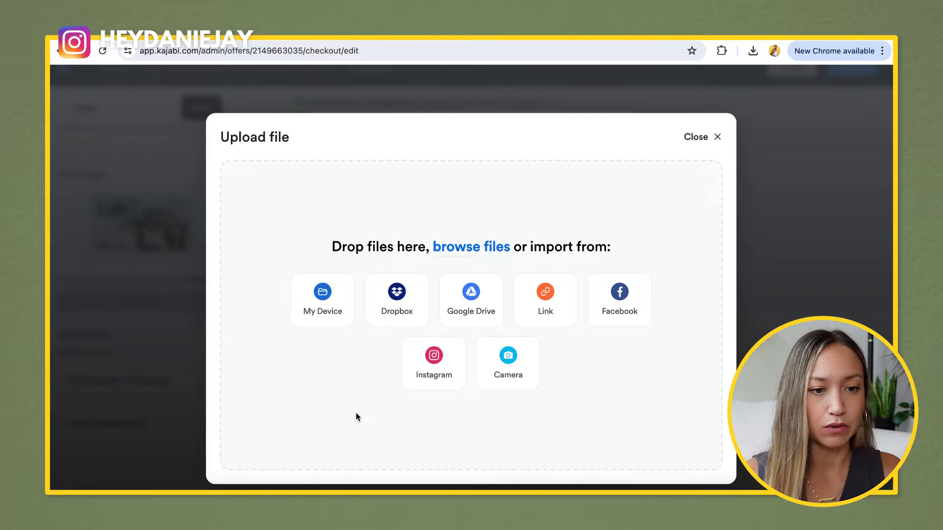
click(341, 312)
key(Return)
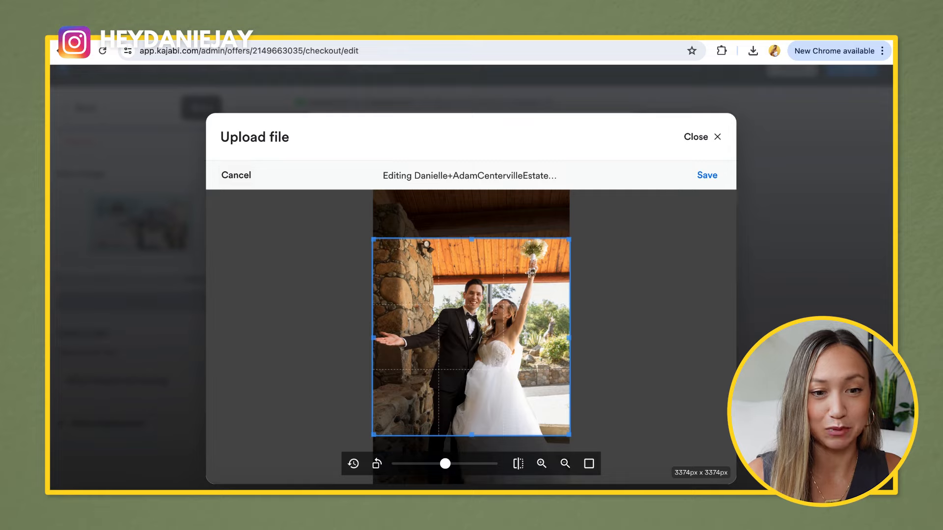
click(707, 176)
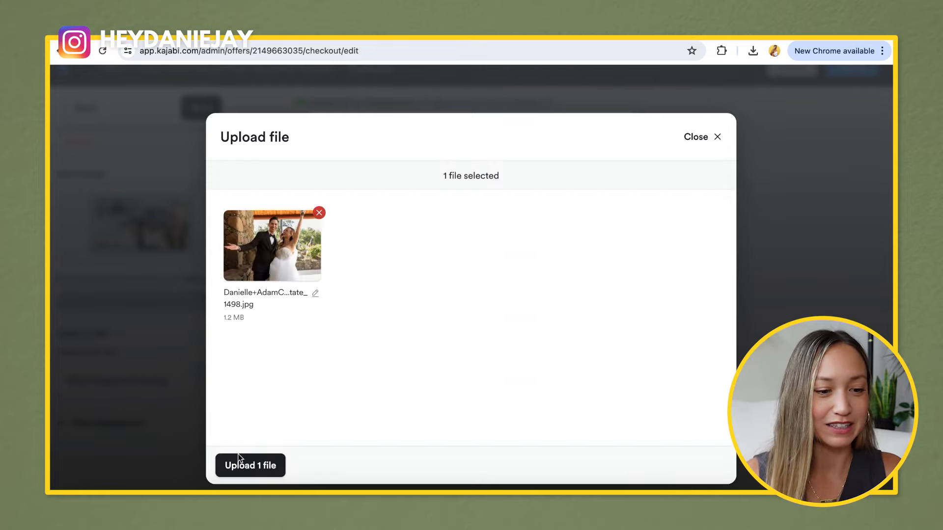
click(252, 464)
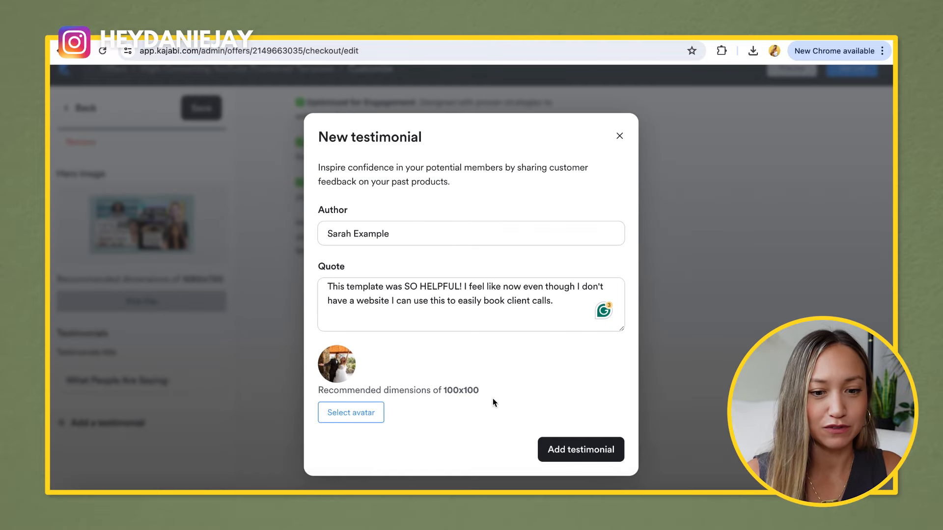
click(570, 451)
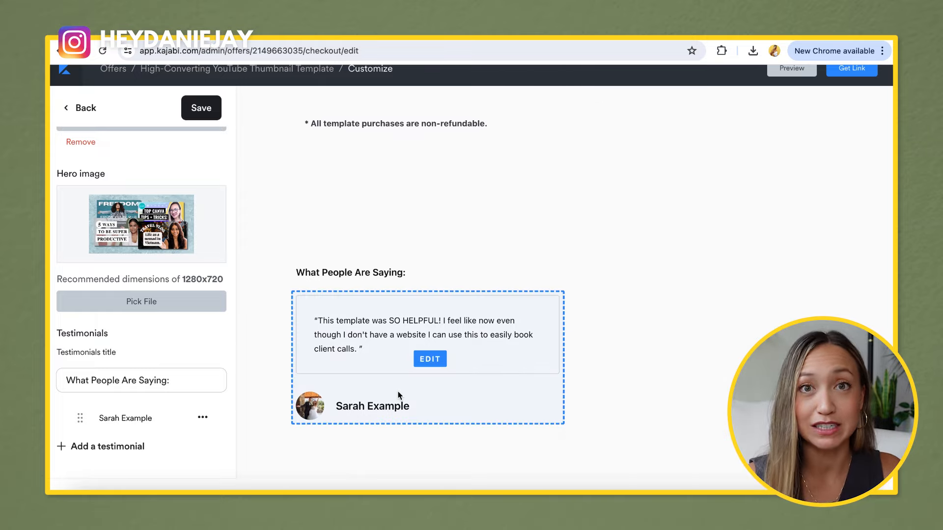
Save the checkout page customizations and return to the previous settings level
scroll(398, 395, up, 15)
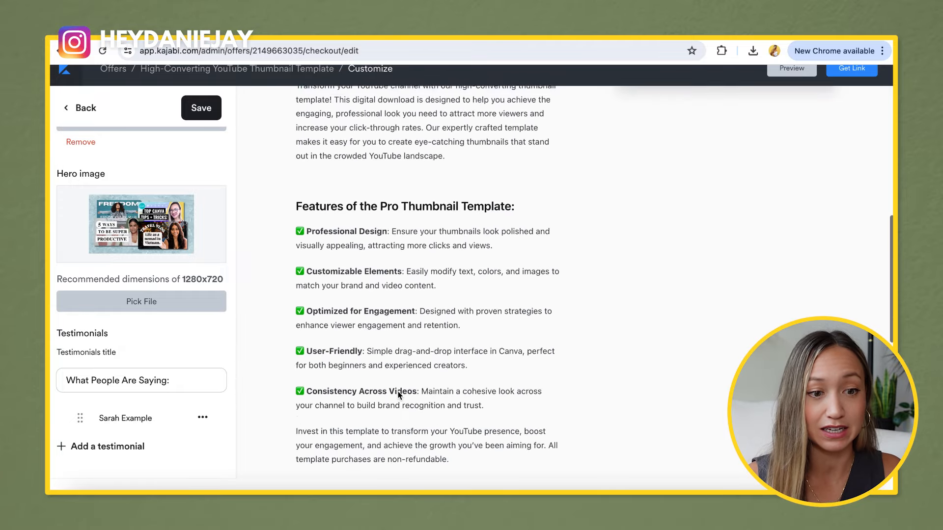
scroll(399, 395, up, 1)
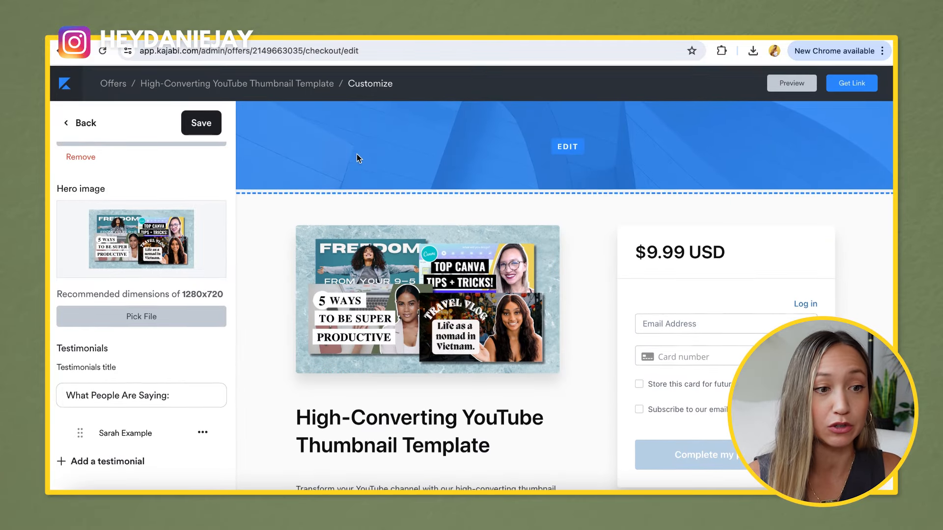
click(192, 129)
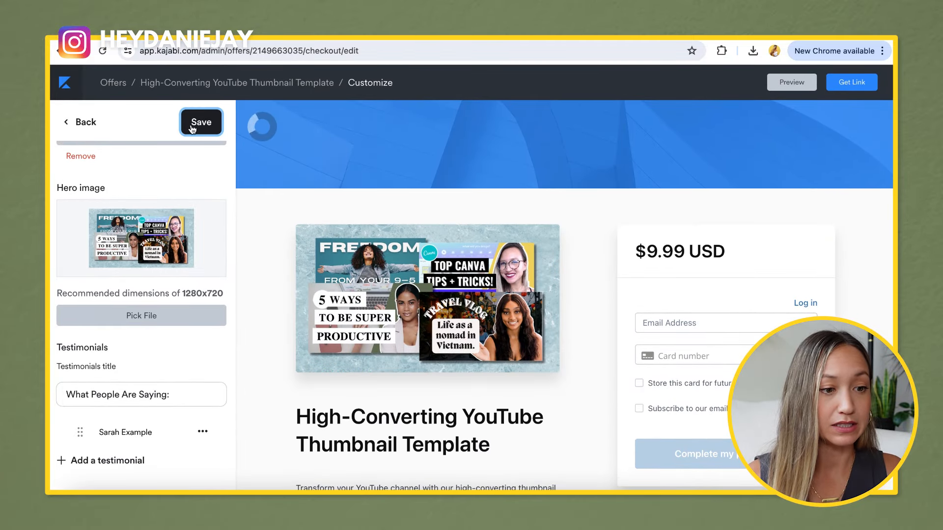
click(88, 124)
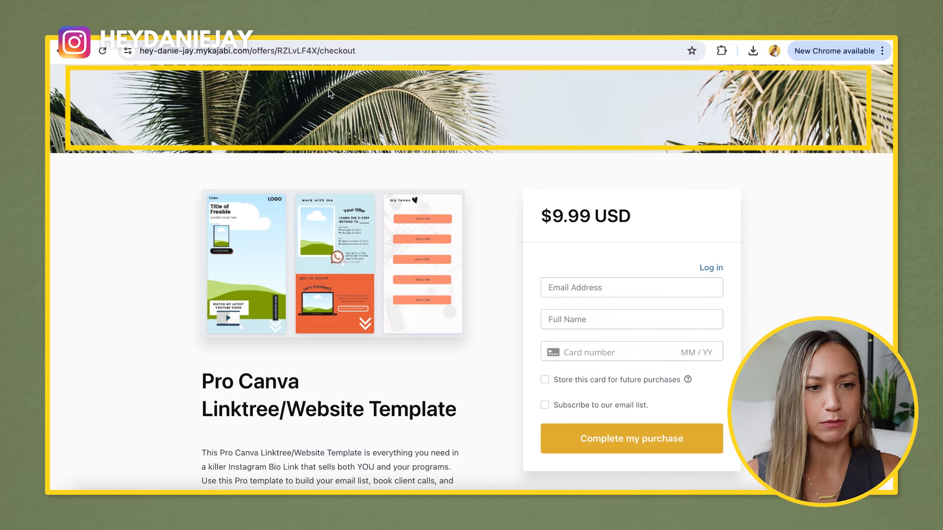
Open the design settings of the checkout page, keep the banner enabled, and start choosing a file for the banner image
scroll(461, 202, down, 4)
scroll(461, 202, up, 4)
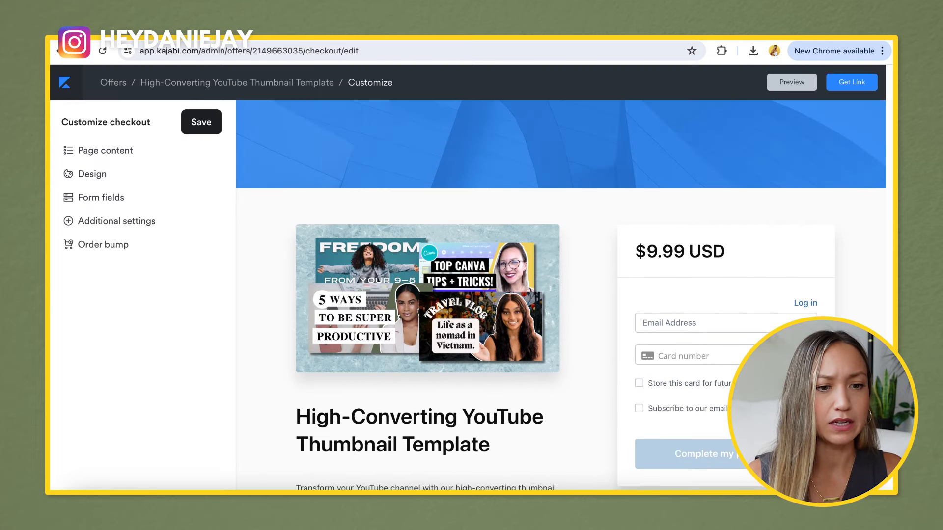
click(385, 140)
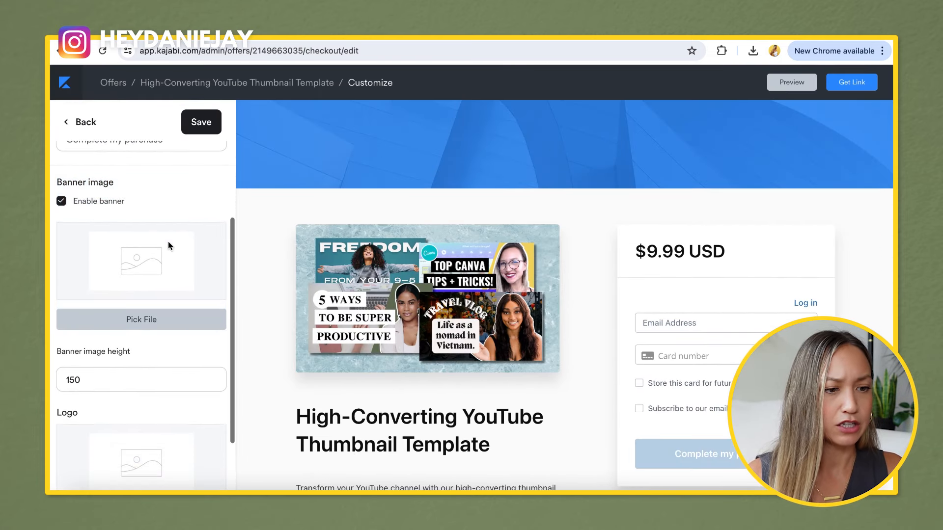
click(62, 186)
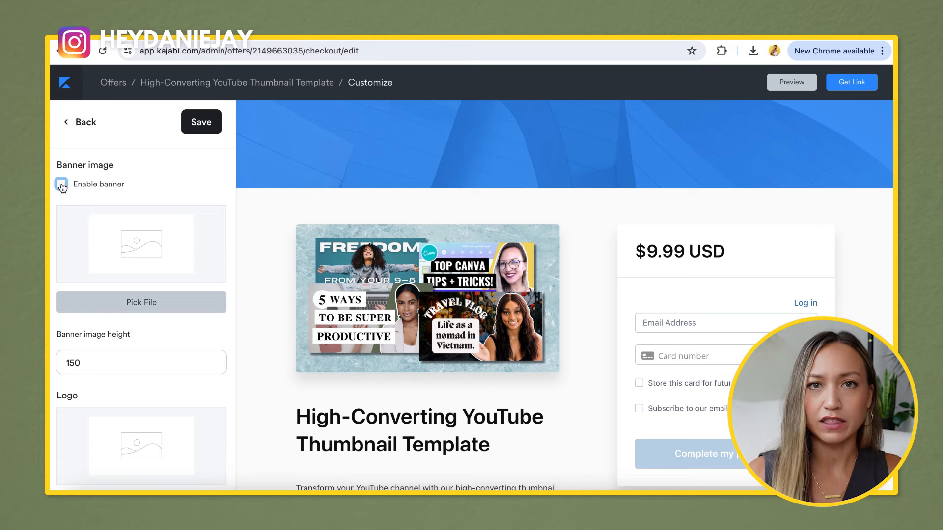
click(62, 185)
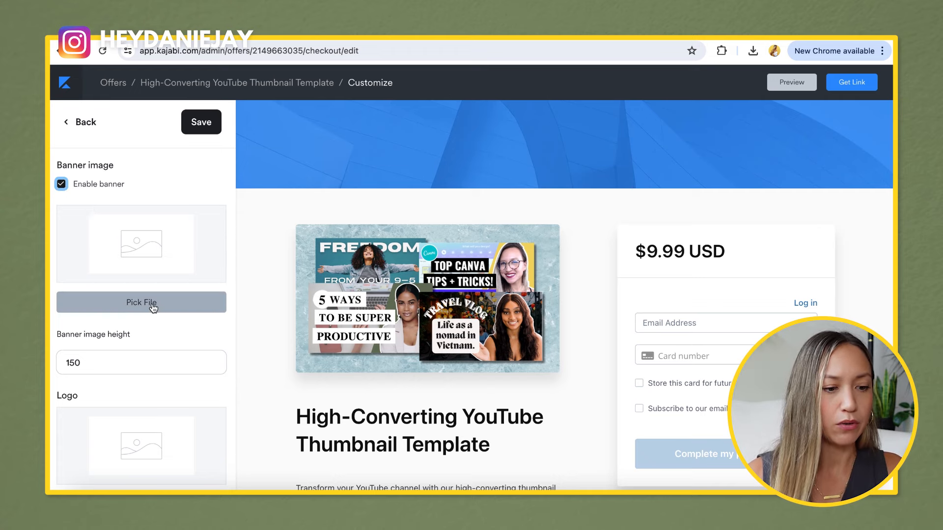
scroll(150, 308, down, 1)
scroll(147, 308, up, 4)
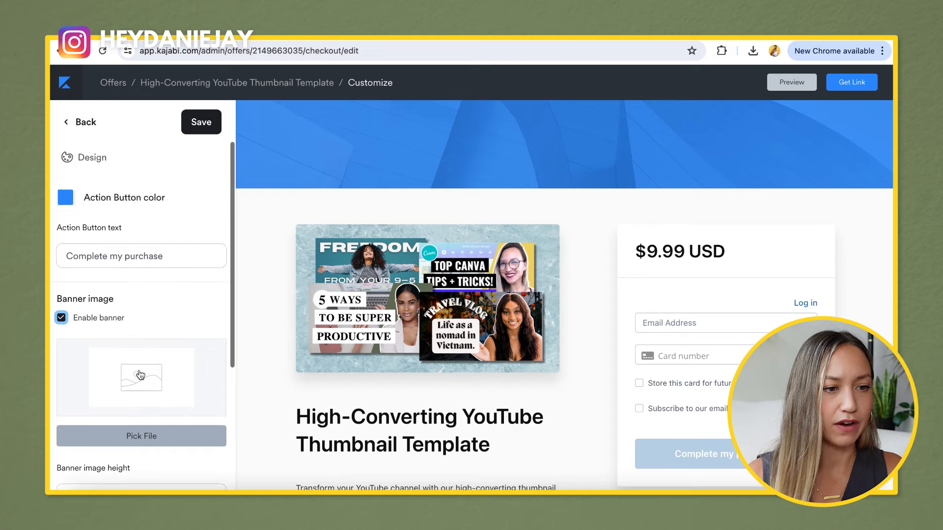
click(140, 369)
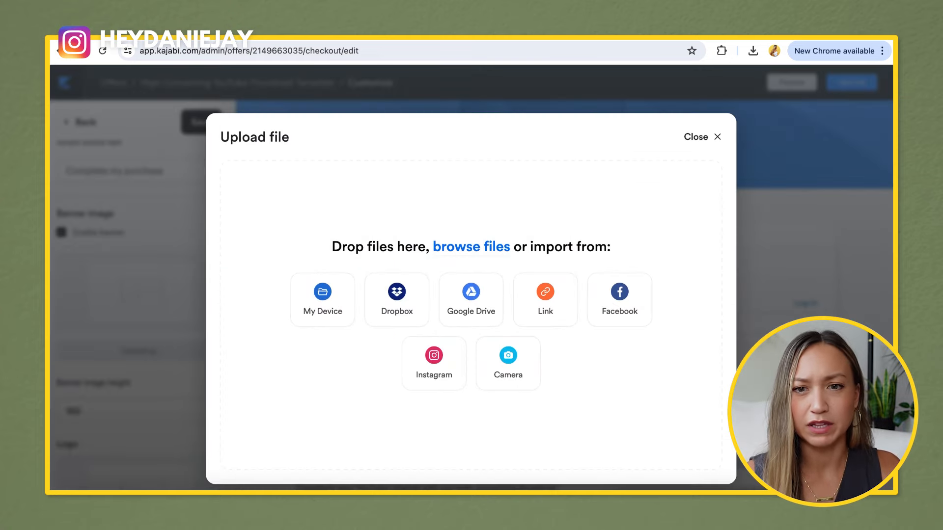
Browse the Travel The World collection on Pexels for a possible banner image
key(super+t)
text(pexels.com/collections/travel-the-world-679ejxb/)
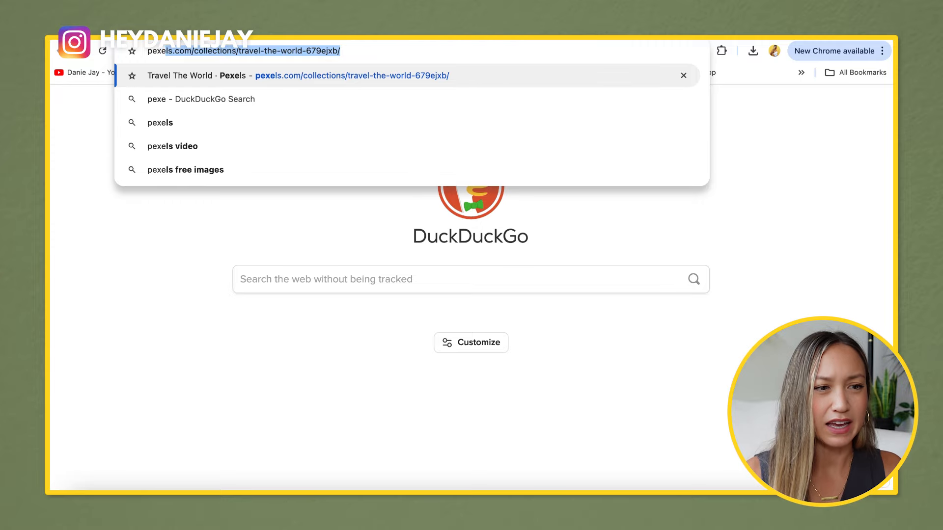
key(Return)
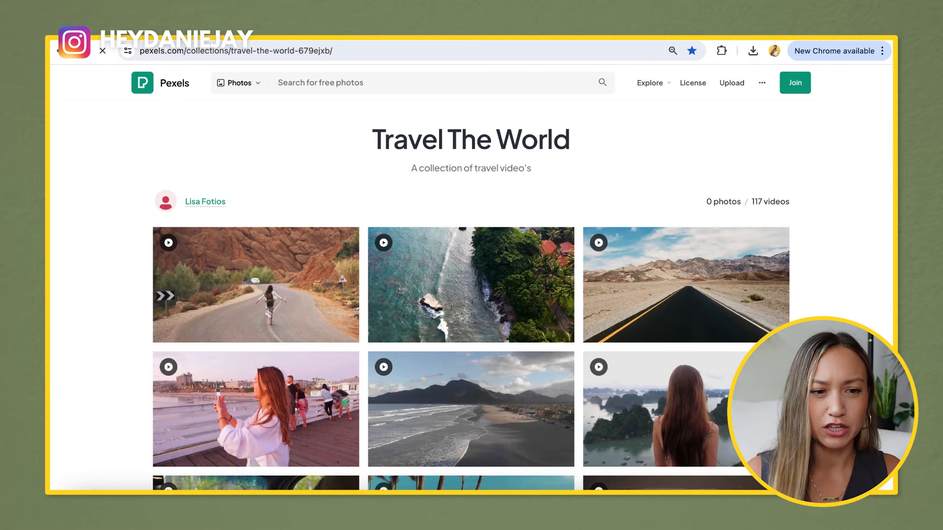
scroll(599, 193, down, 2)
scroll(506, 239, down, 3)
scroll(507, 239, up, 4)
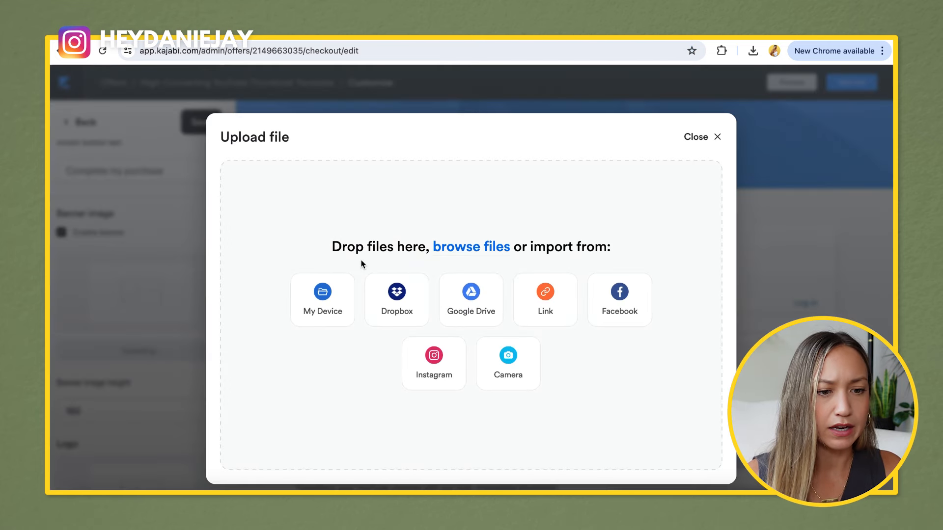
Find Kajabi Backgrounds.png on the device by searching for "background", upload it as the checkout banner image, and save
click(323, 298)
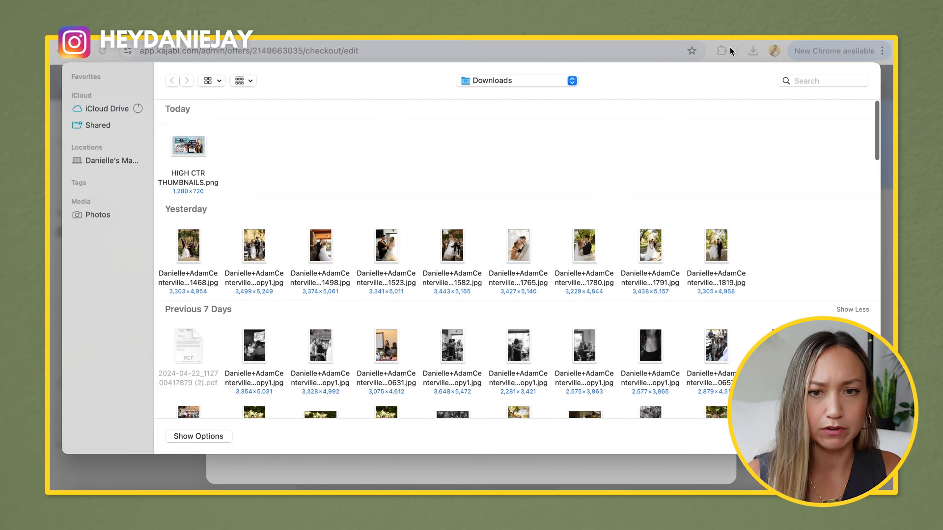
click(827, 81)
text(background)
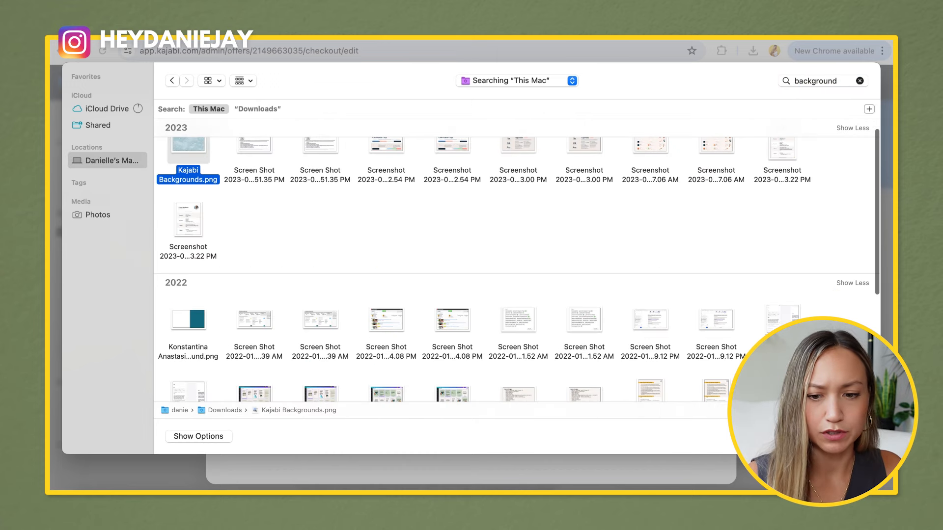
key(Return)
click(709, 177)
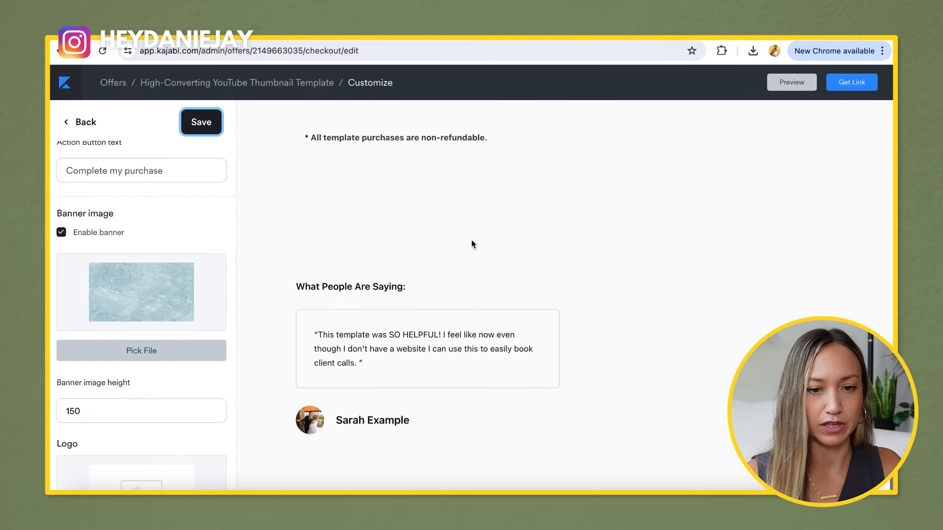
Change the checkout's action button color to the golden yellow swatch, save, and return to the main customization options
scroll(166, 255, down, 3)
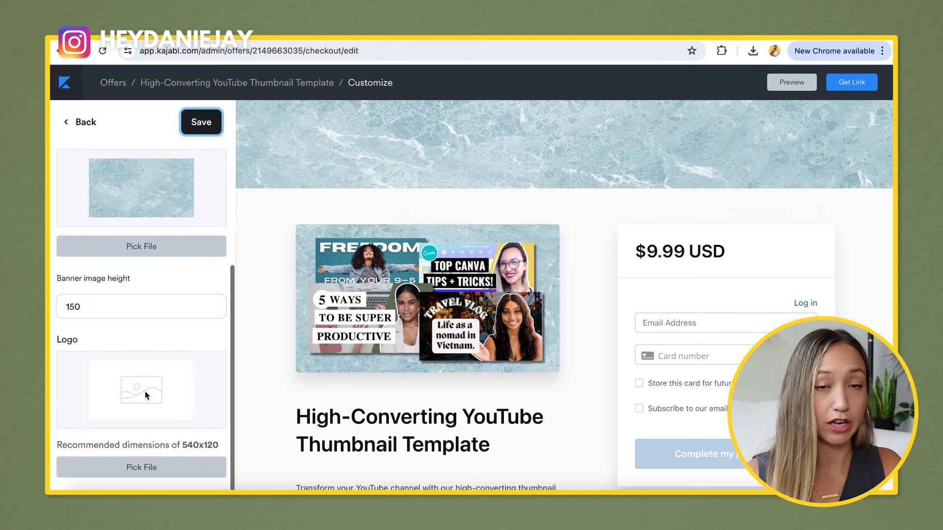
scroll(143, 405, down, 1)
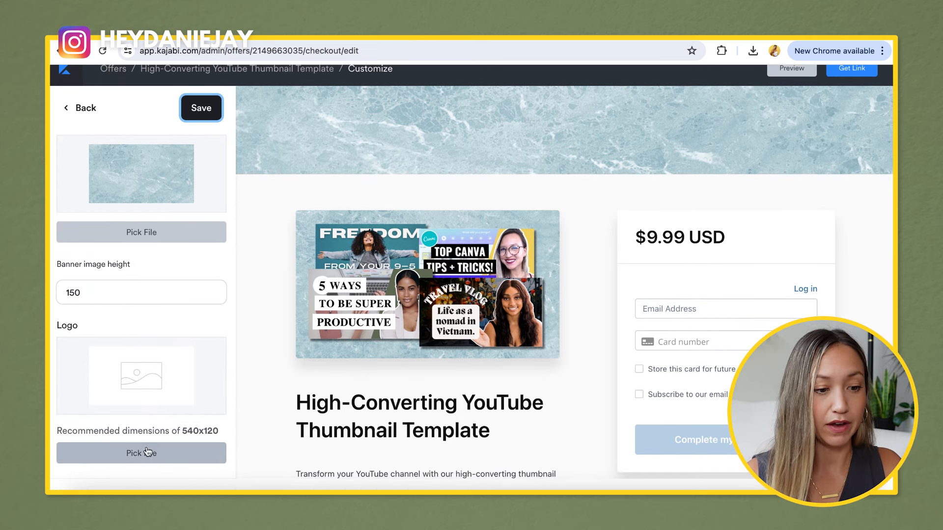
scroll(183, 205, up, 4)
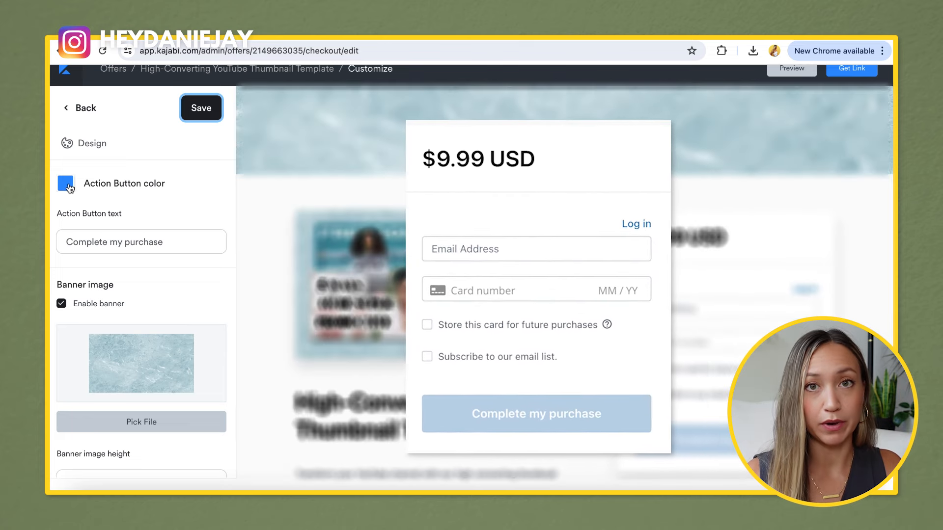
click(70, 185)
click(144, 211)
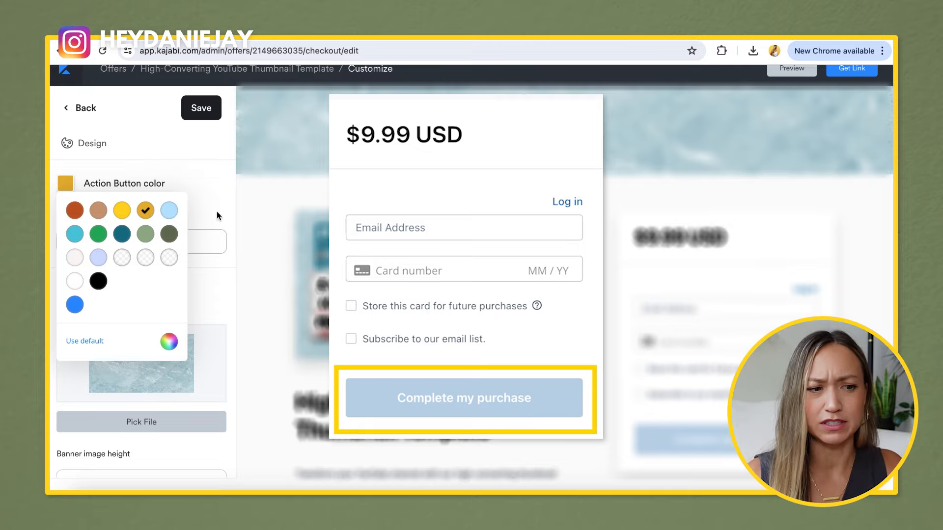
click(170, 343)
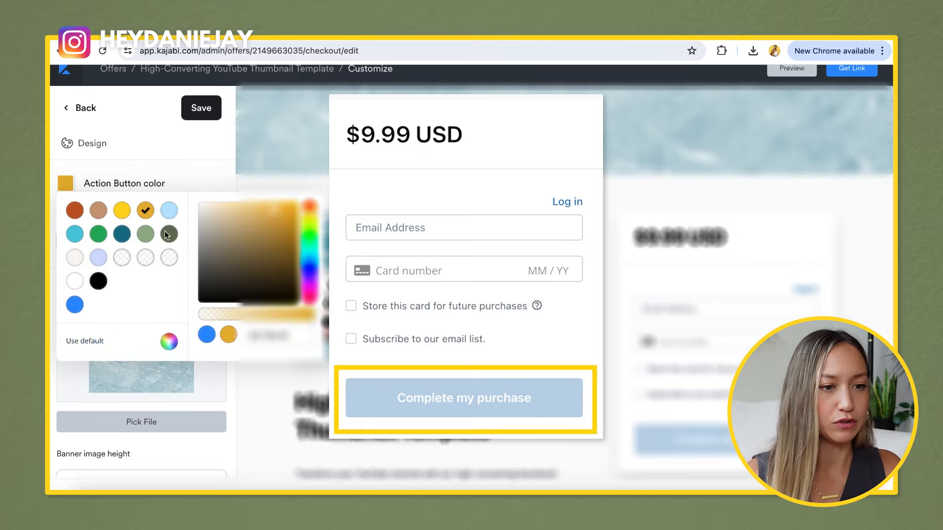
click(202, 110)
click(205, 112)
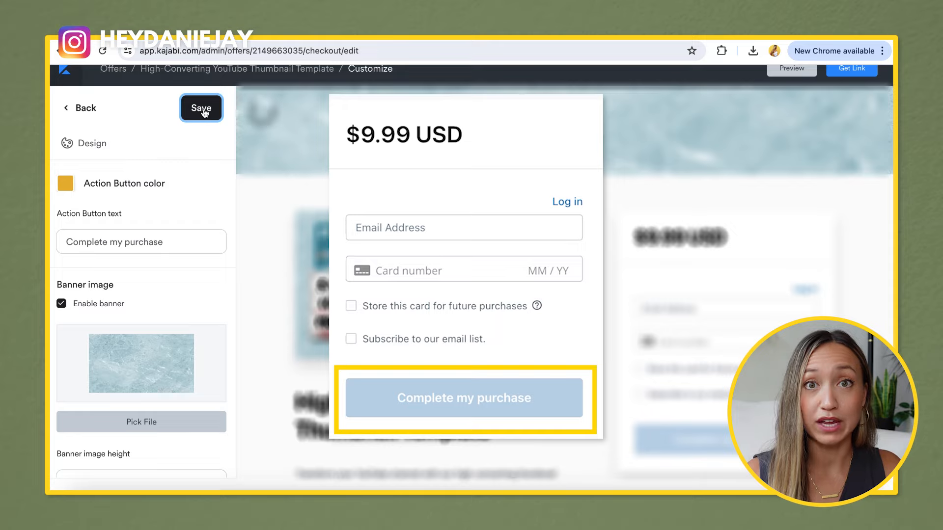
click(86, 109)
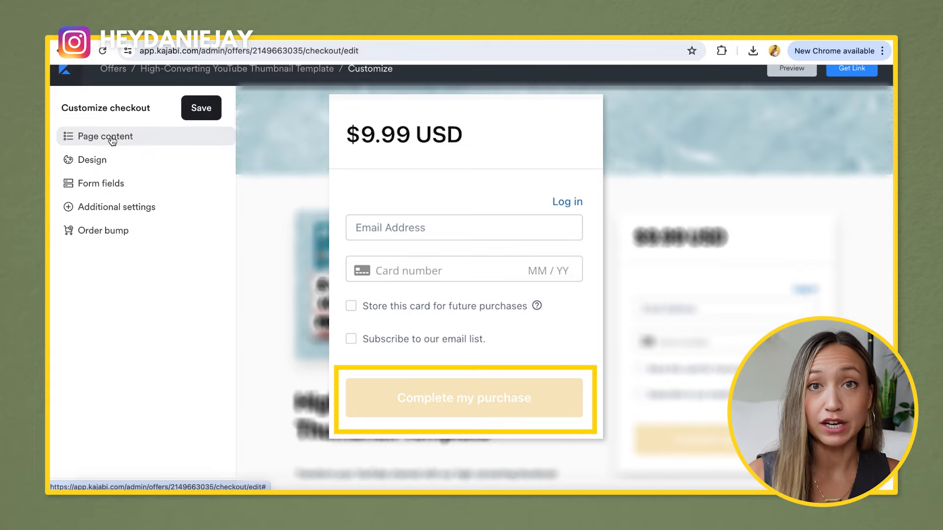
Enable name collection in the checkout form fields without adding a custom field, save, and return to the main customization options
click(110, 185)
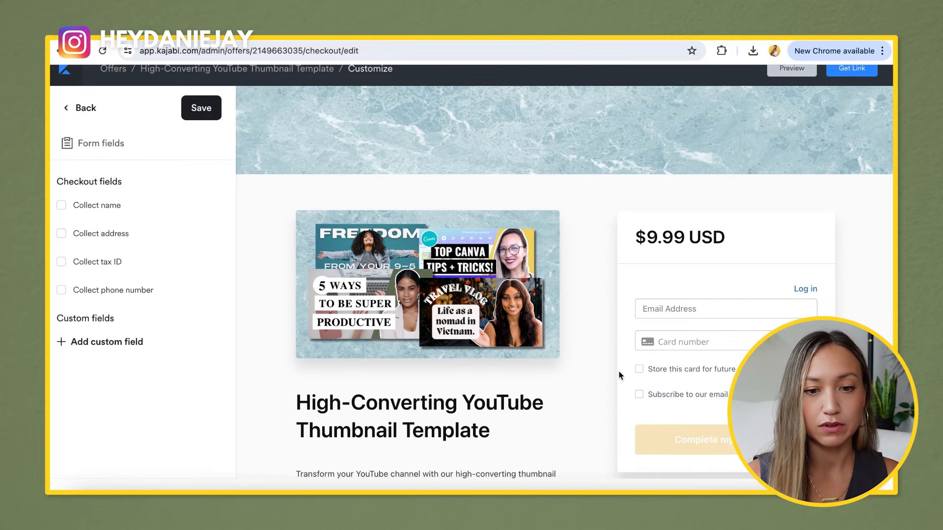
scroll(663, 339, down, 1)
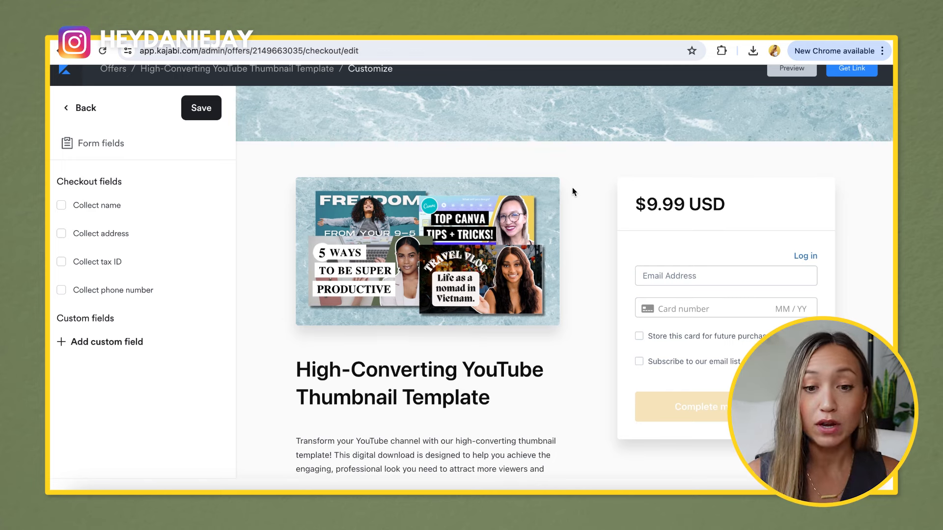
click(61, 206)
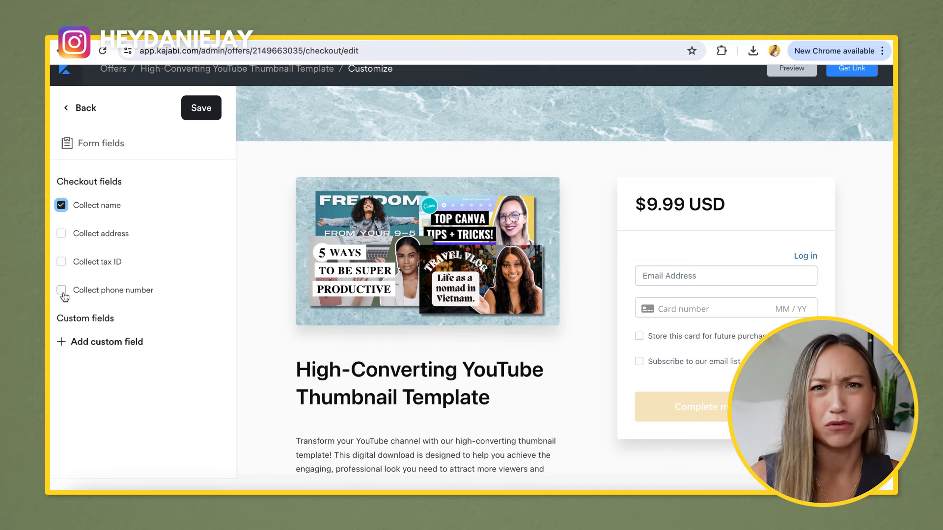
click(102, 346)
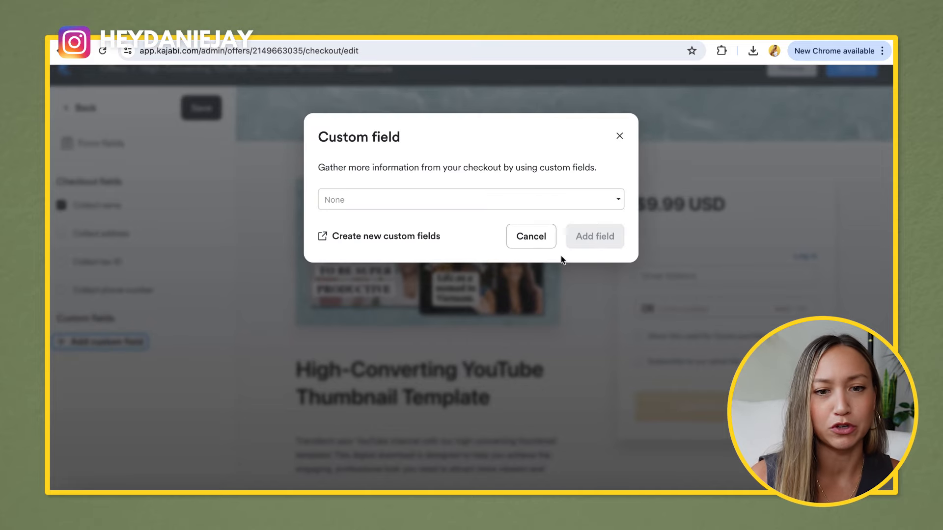
click(620, 133)
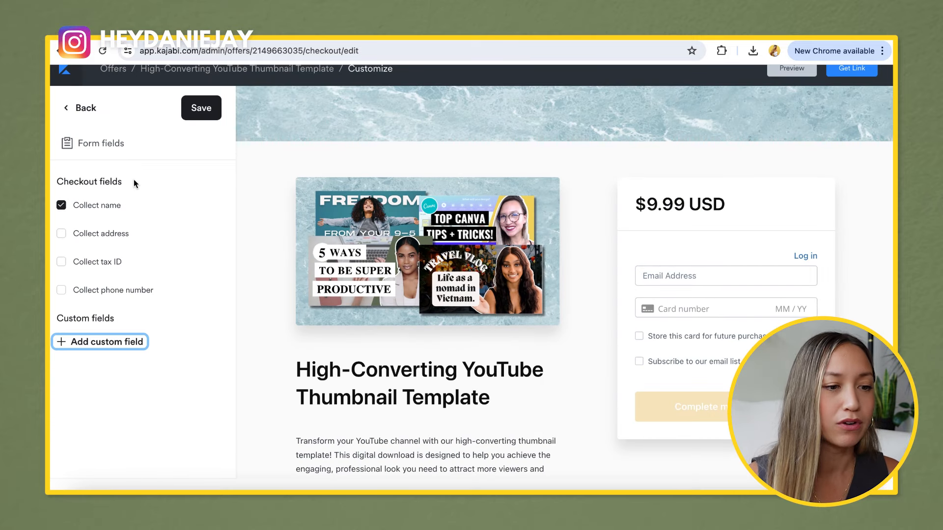
click(208, 111)
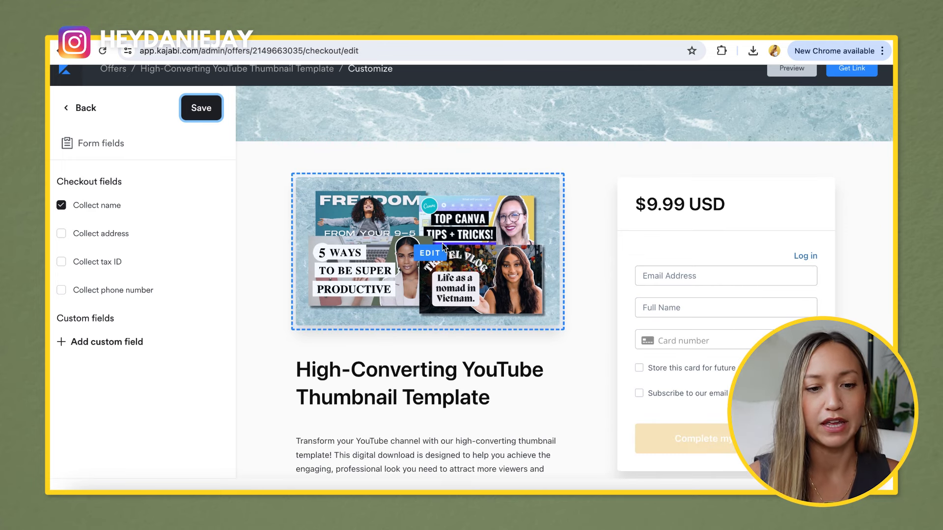
scroll(350, 339, down, 2)
scroll(354, 351, up, 2)
click(185, 116)
click(78, 113)
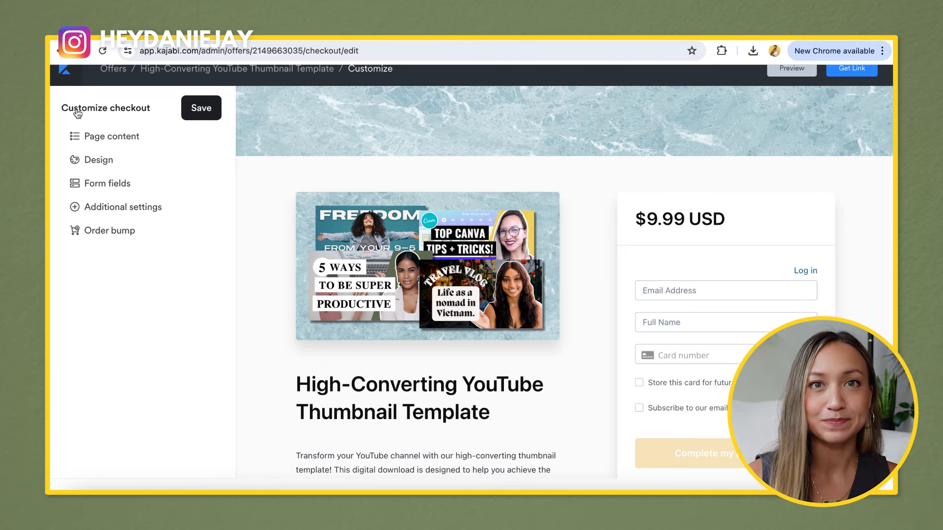
Set up an order bump for the Beginner Canva Linktree/Website Template with text offering it for just $5 more as an exclusive discount
scroll(269, 290, down, 10)
scroll(269, 290, up, 10)
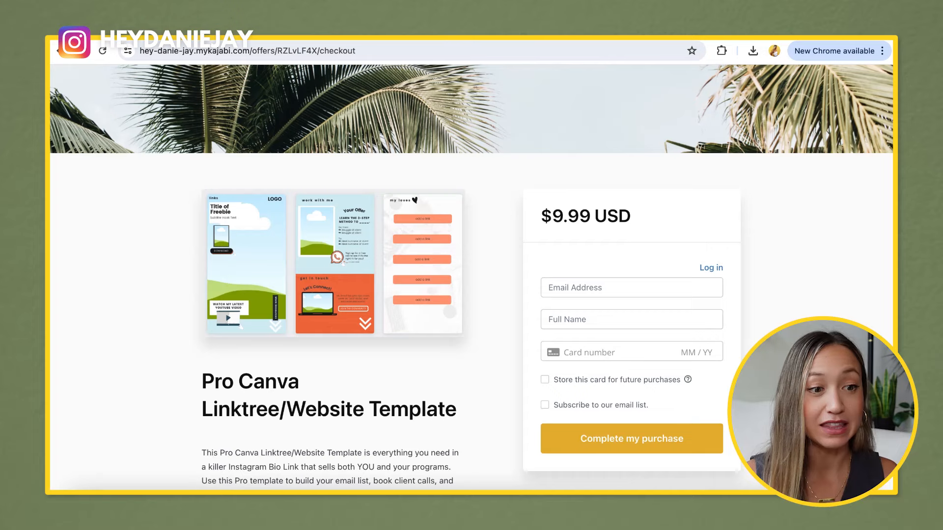
scroll(346, 286, down, 2)
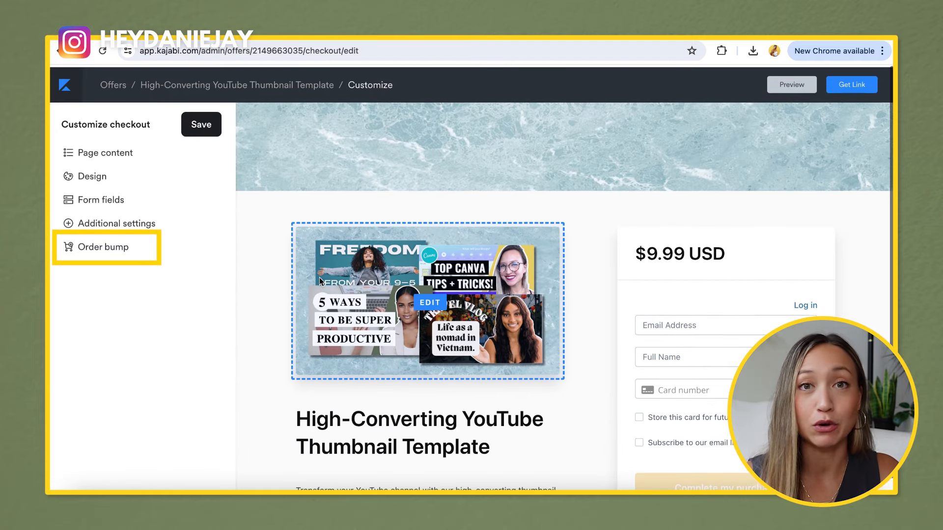
click(65, 245)
click(120, 252)
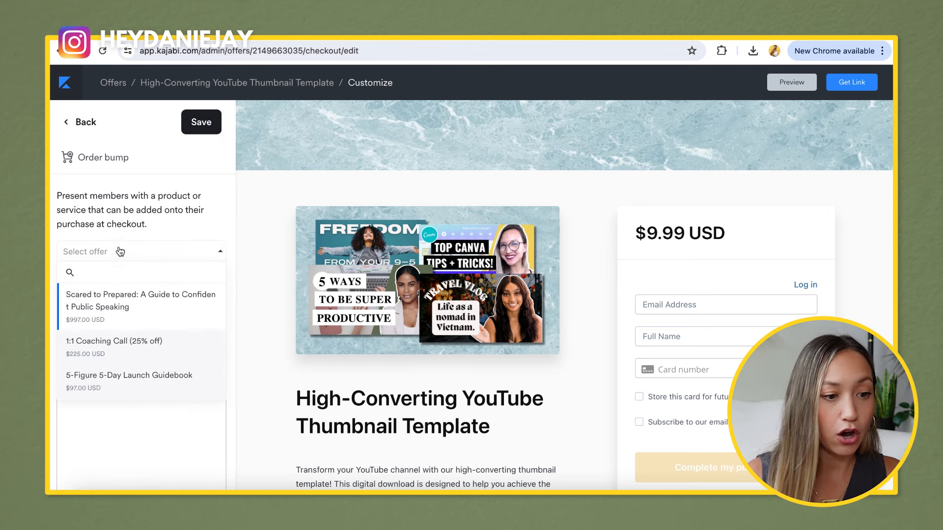
scroll(123, 309, down, 5)
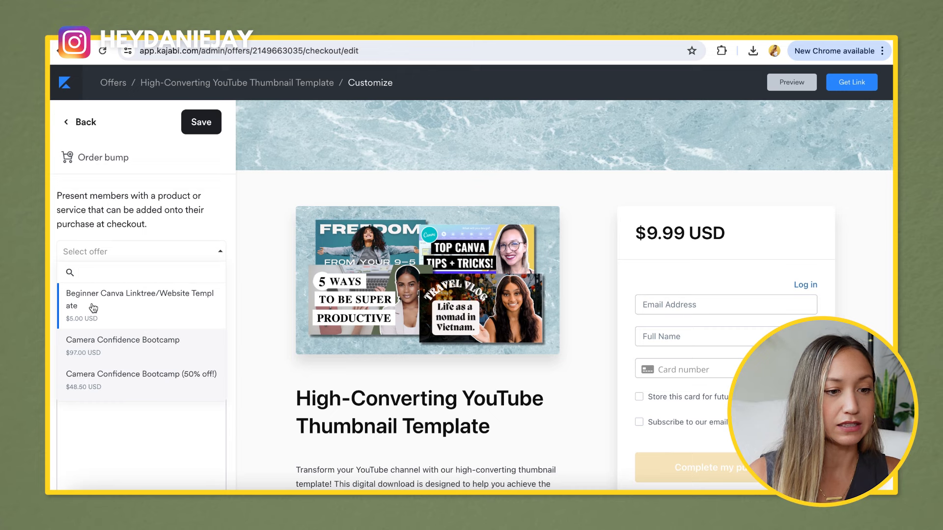
click(119, 307)
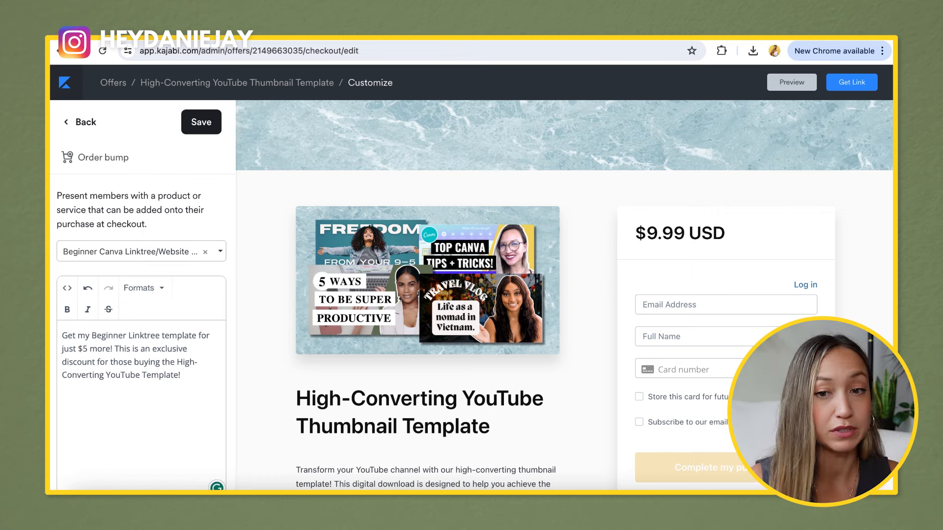
Save the order bump and review how it appears on the checkout form preview
scroll(142, 344, down, 1)
click(201, 122)
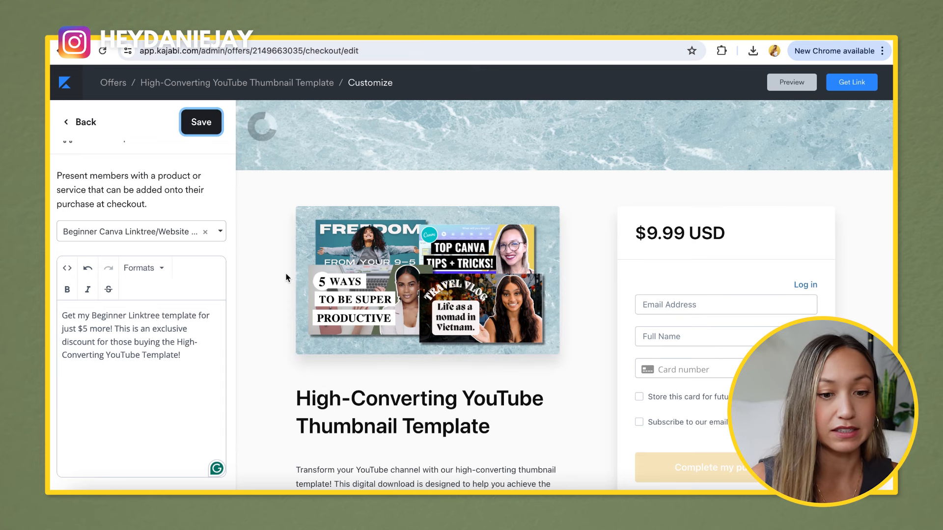
scroll(704, 386, down, 3)
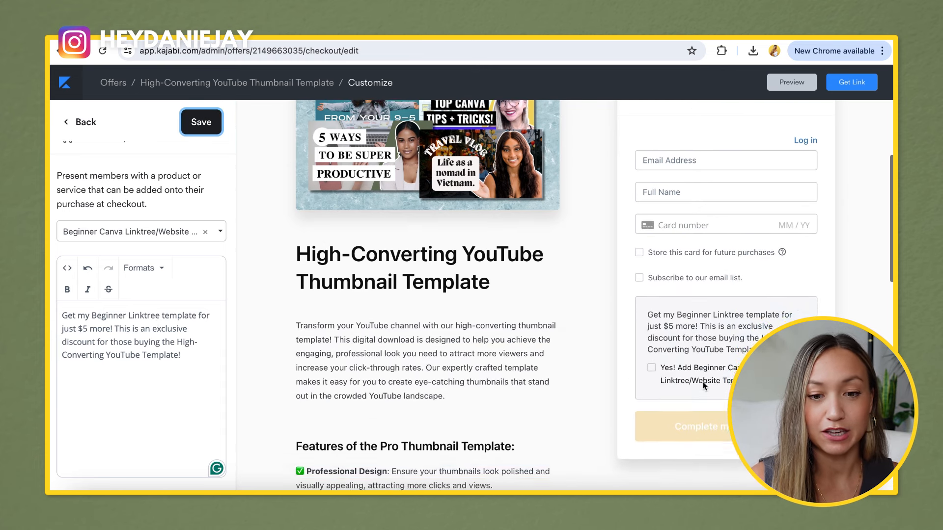
scroll(705, 385, down, 1)
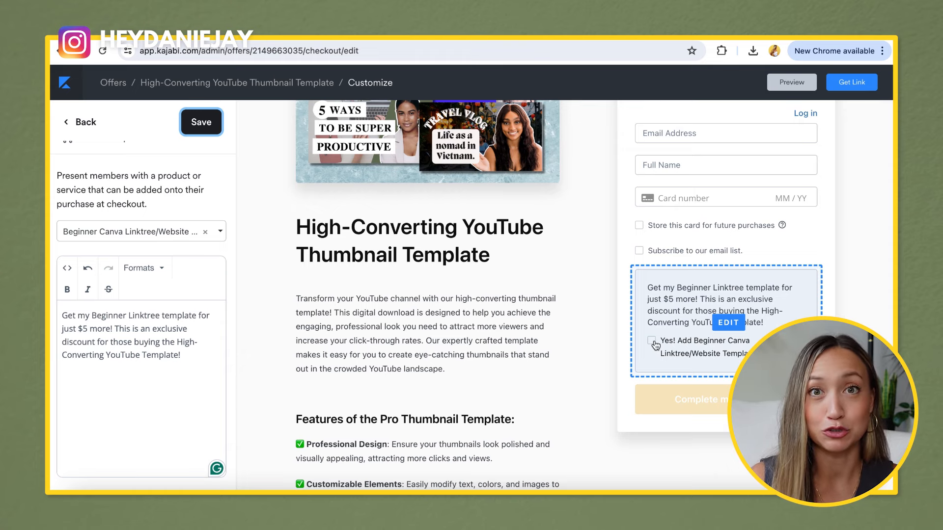
scroll(586, 347, down, 6)
scroll(586, 346, up, 10)
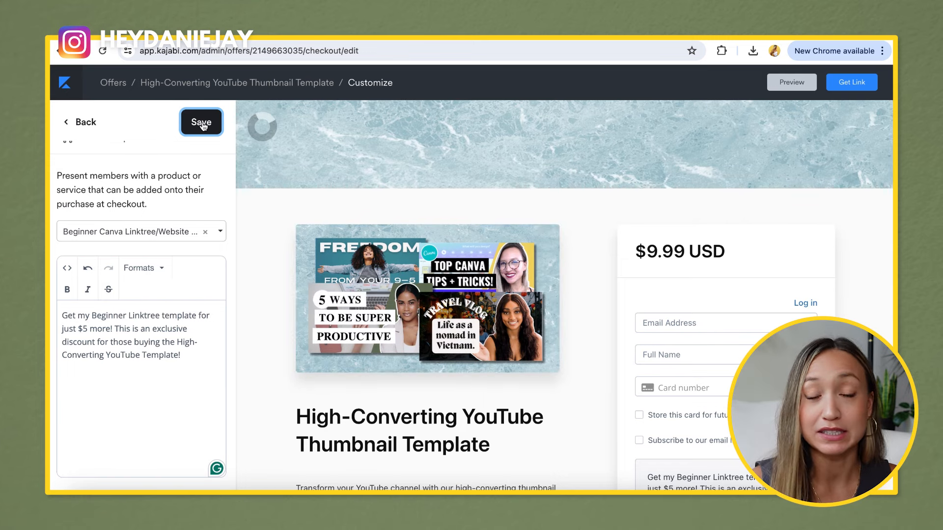
Leave the order bump settings and preview the checkout page, ticking the Beginner Canva Linktree/Website Template add-on to check the order summary
click(86, 123)
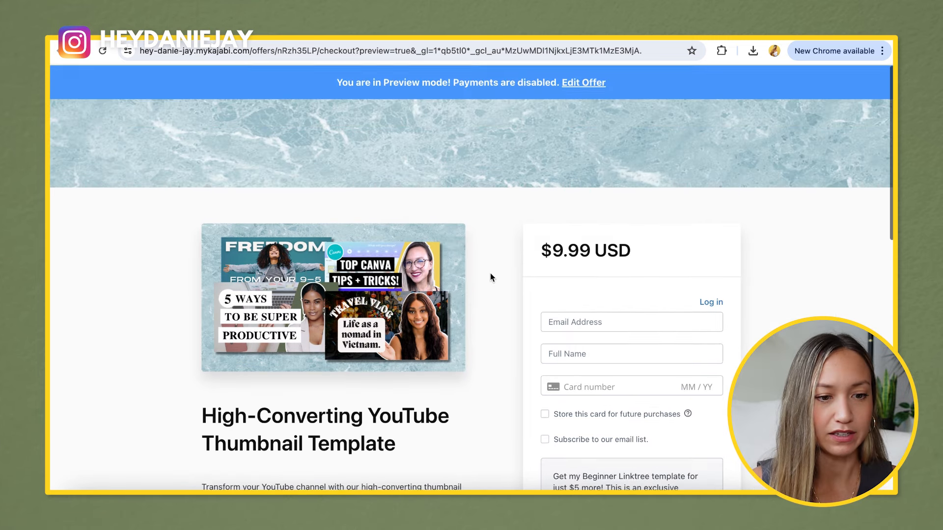
scroll(490, 275, down, 5)
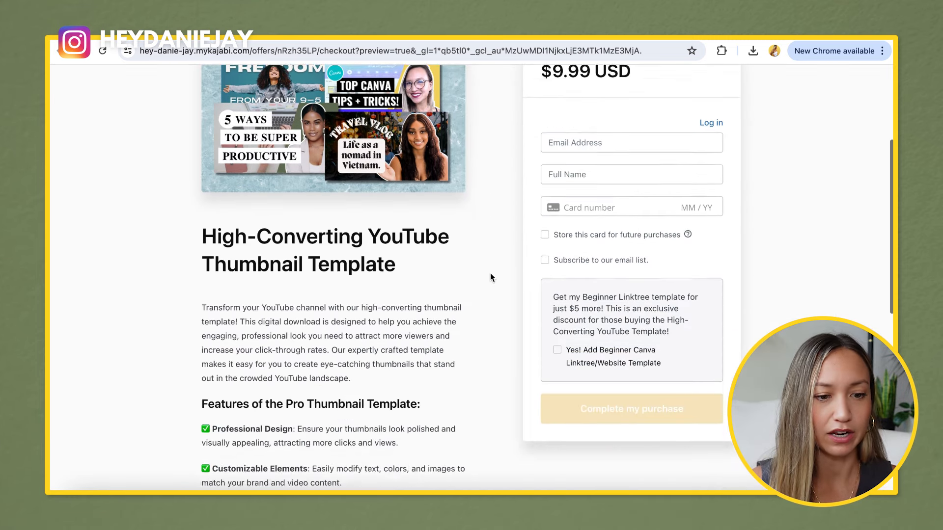
scroll(490, 275, down, 8)
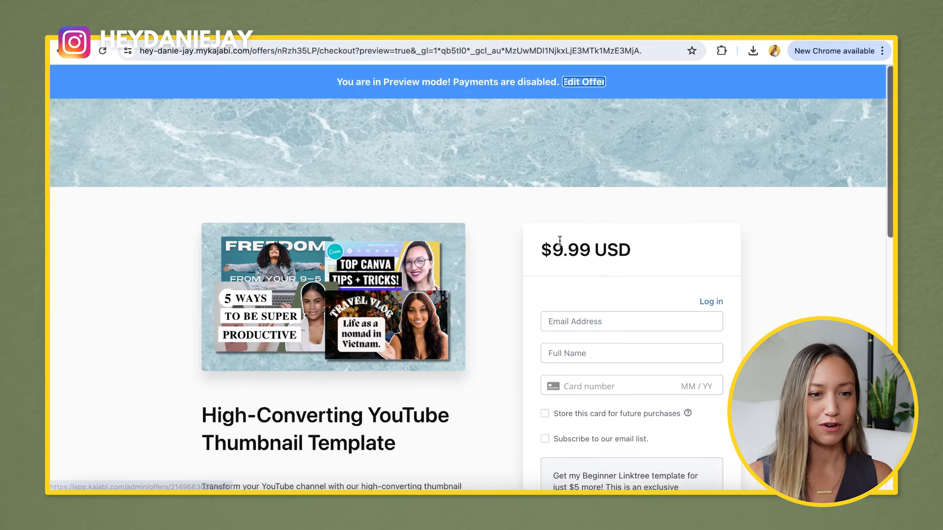
scroll(560, 240, down, 8)
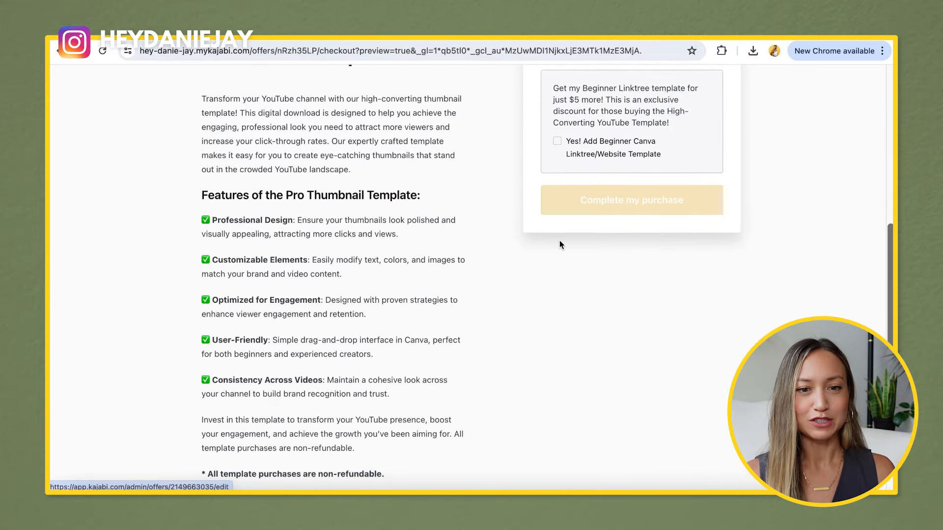
scroll(560, 240, up, 2)
click(557, 257)
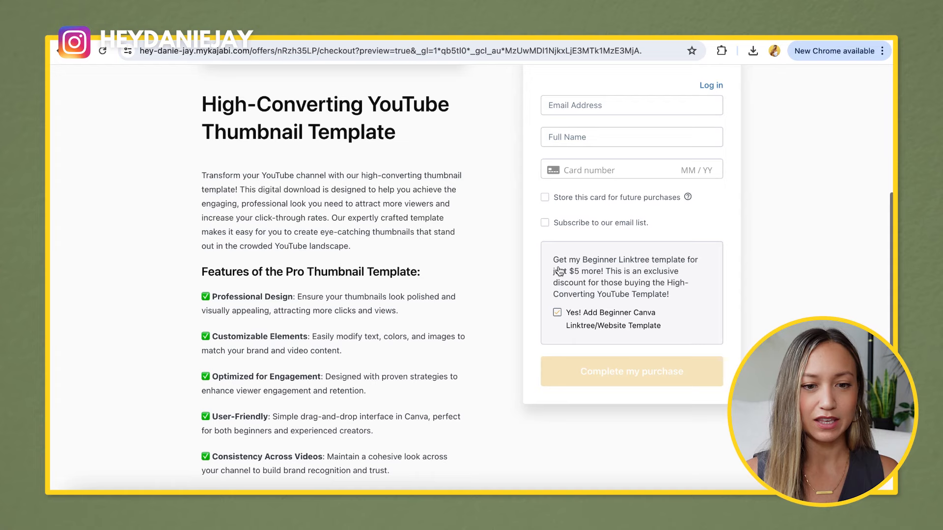
scroll(560, 270, up, 4)
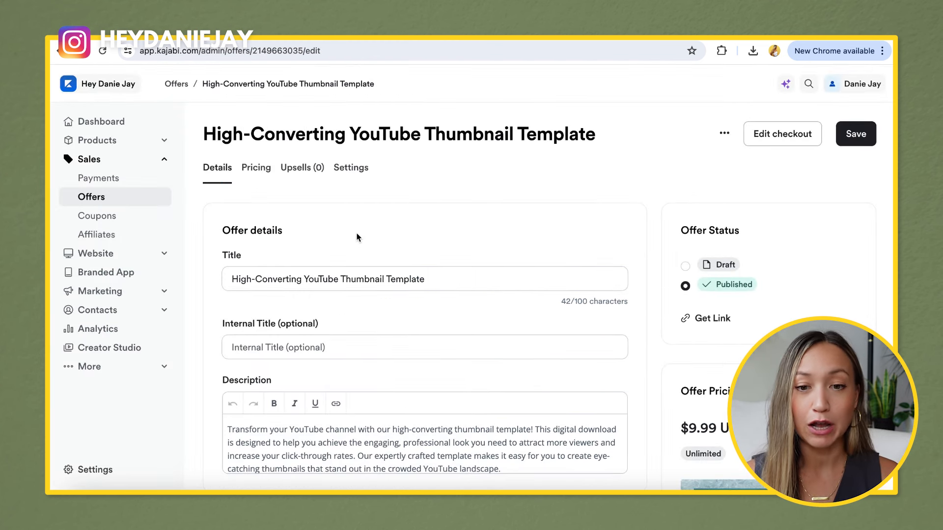
Copy the offer's checkout link and open it in a new browser tab to review the live page
click(724, 133)
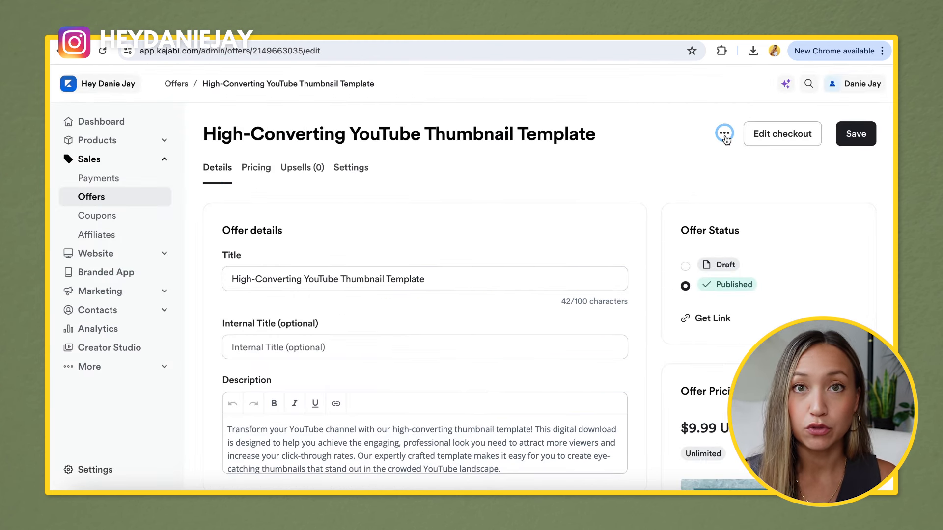
click(726, 135)
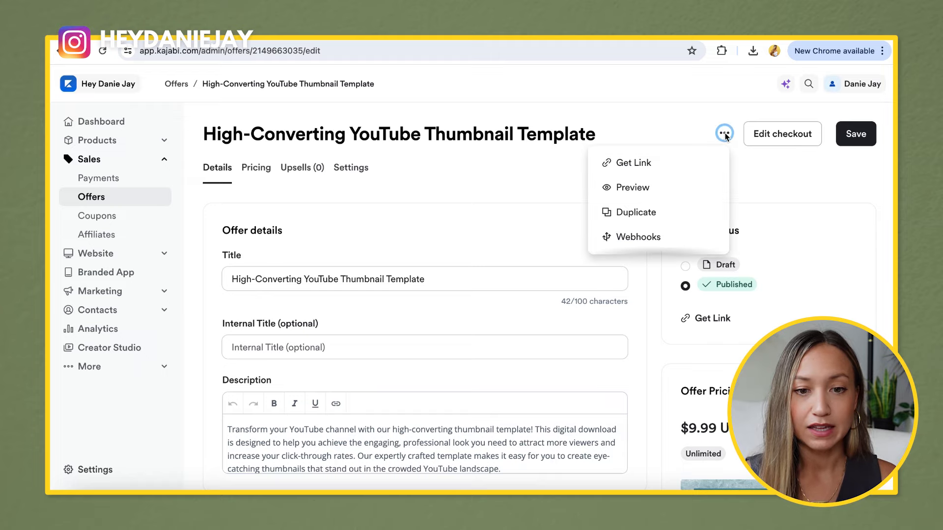
click(660, 166)
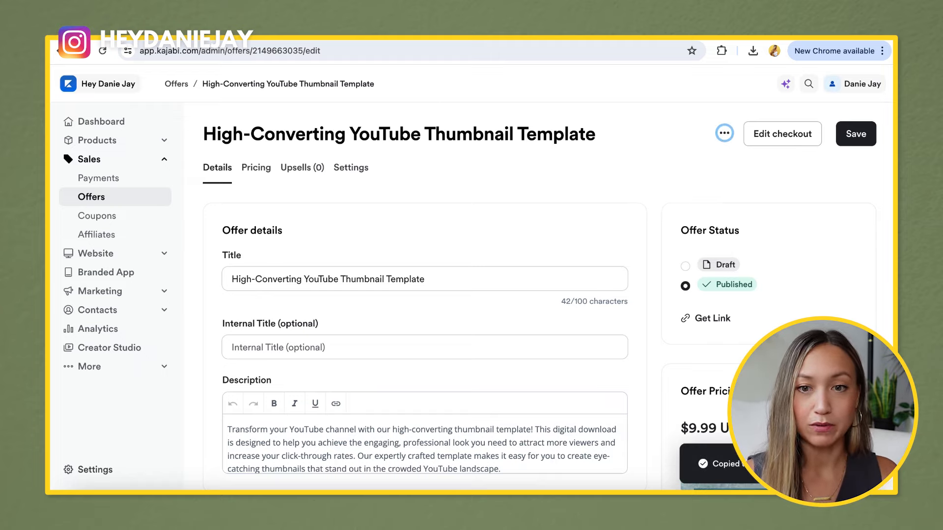
key(ctrl+t)
key(ctrl+v)
key(Return)
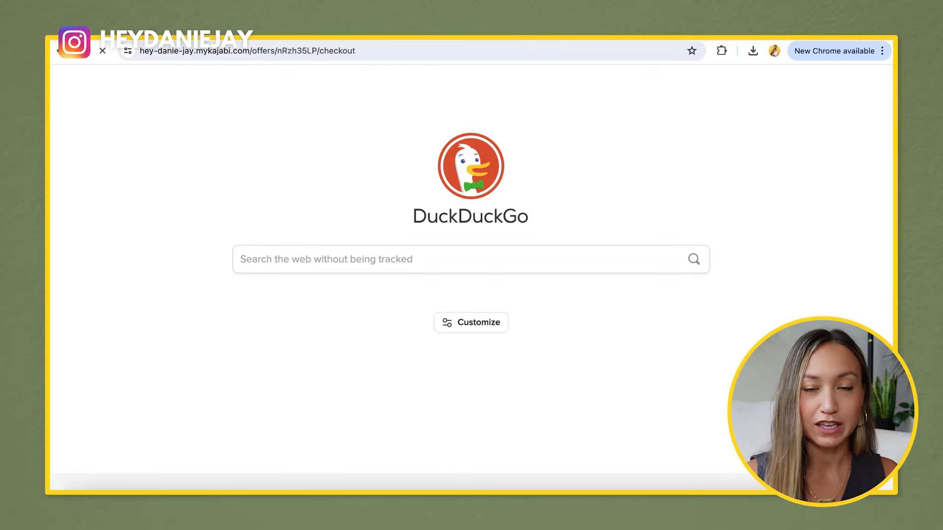
scroll(497, 220, down, 15)
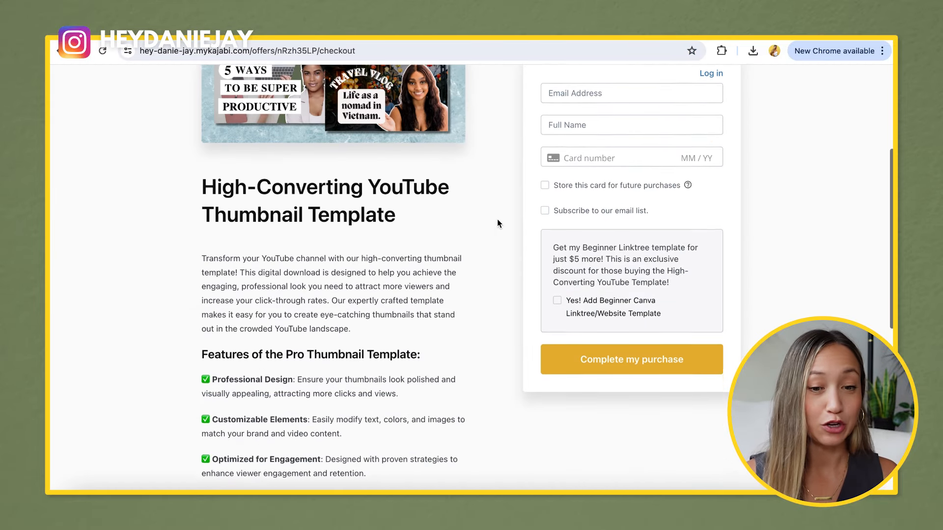
scroll(497, 219, up, 15)
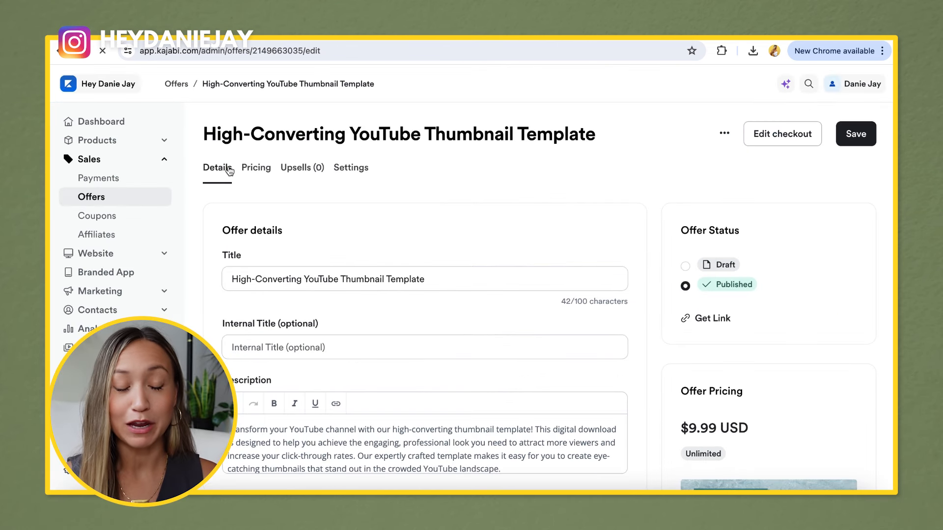
Turn on cart abandonment emails in the offer settings, with the email reminder sent 1 hour later
click(352, 169)
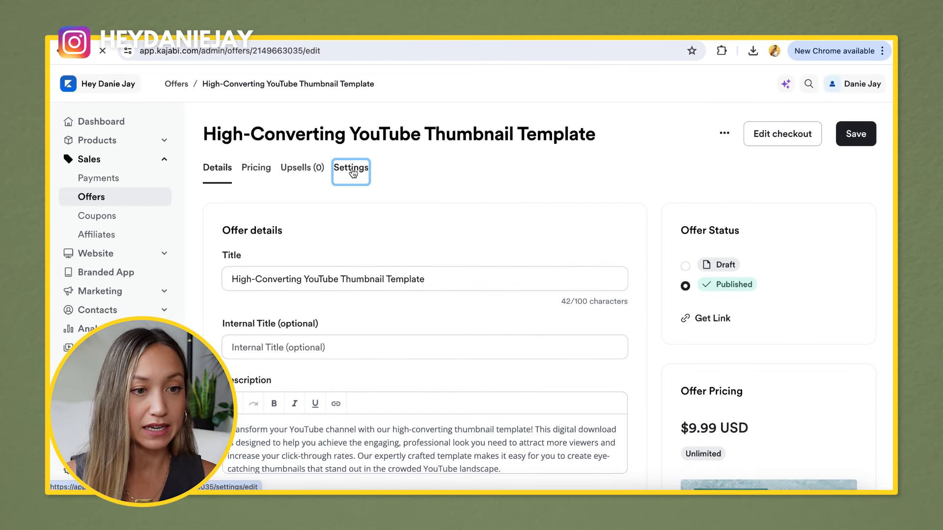
scroll(413, 271, down, 2)
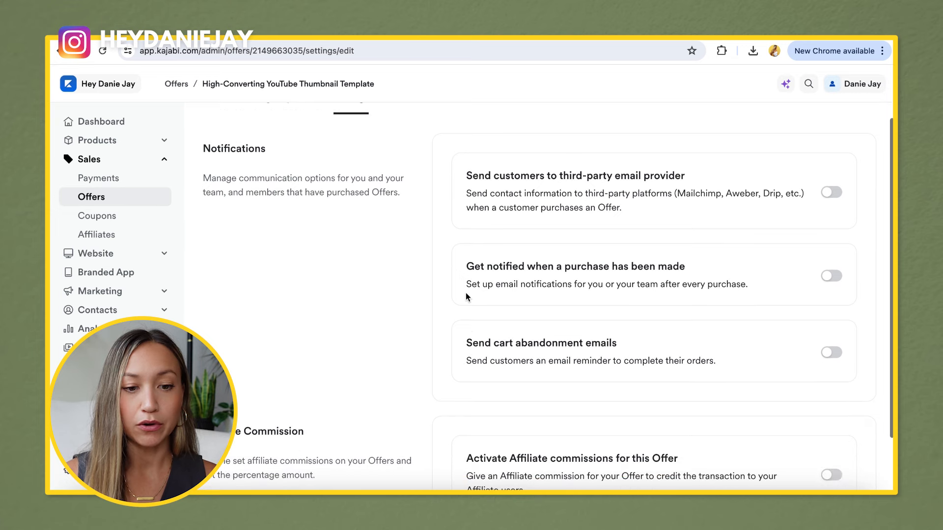
scroll(491, 302, down, 1)
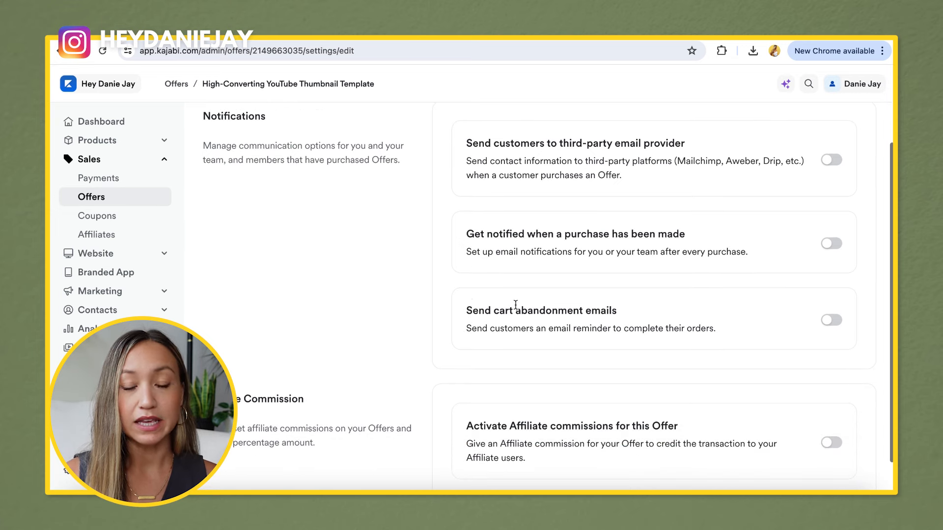
click(830, 320)
scroll(738, 361, down, 2)
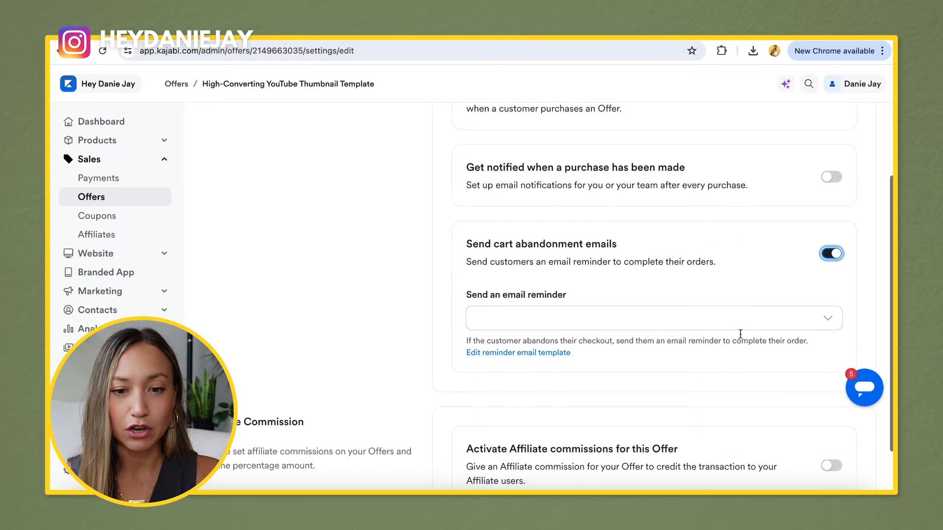
click(742, 320)
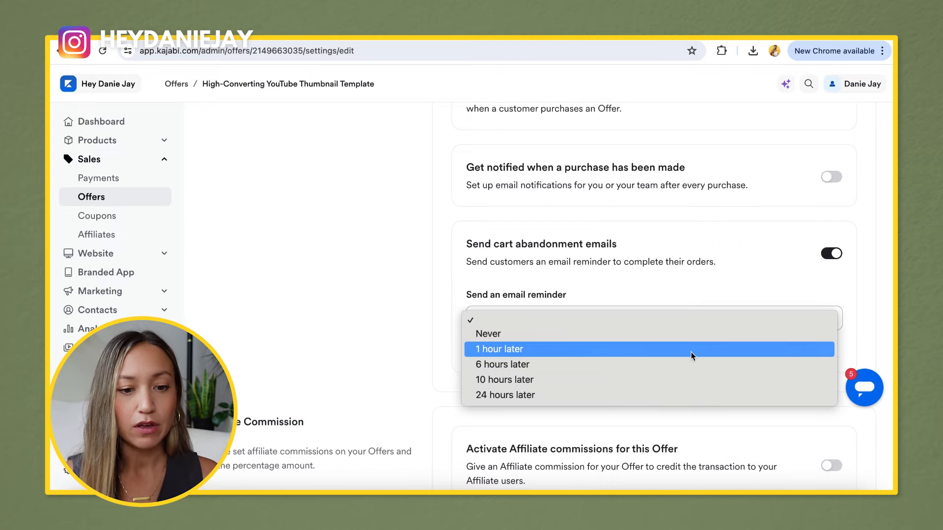
click(691, 347)
scroll(692, 345, down, 1)
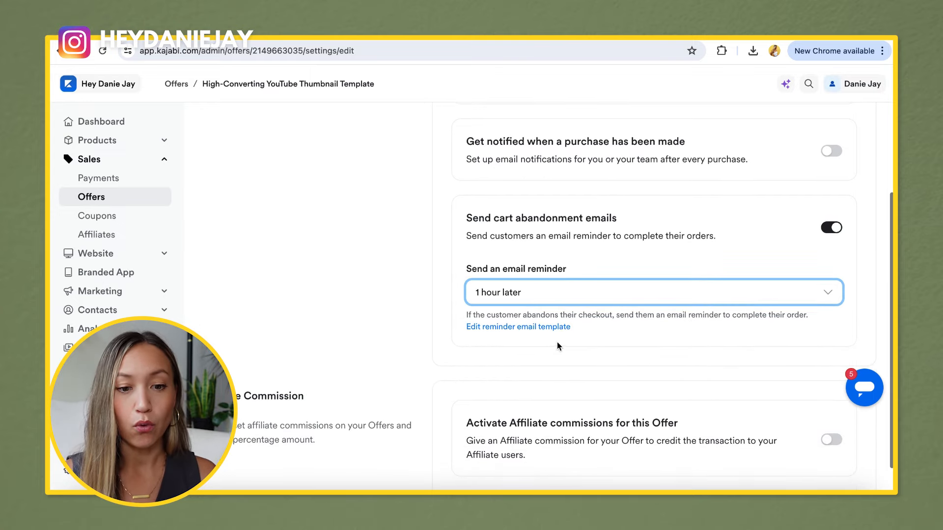
click(623, 295)
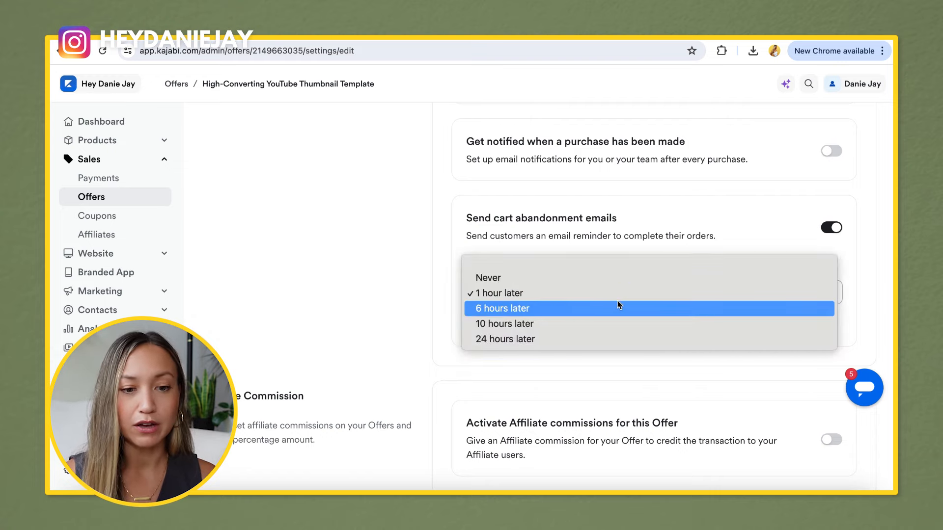
click(603, 293)
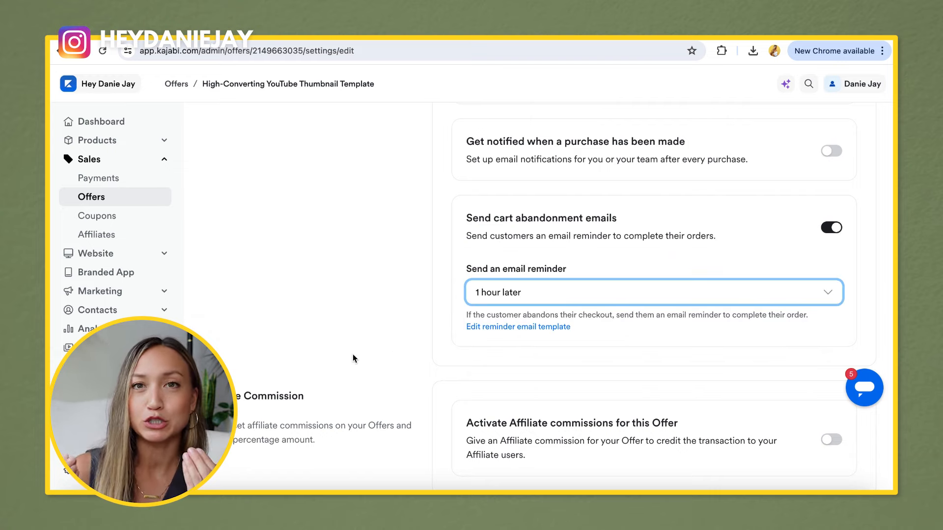
click(305, 315)
scroll(304, 314, down, 1)
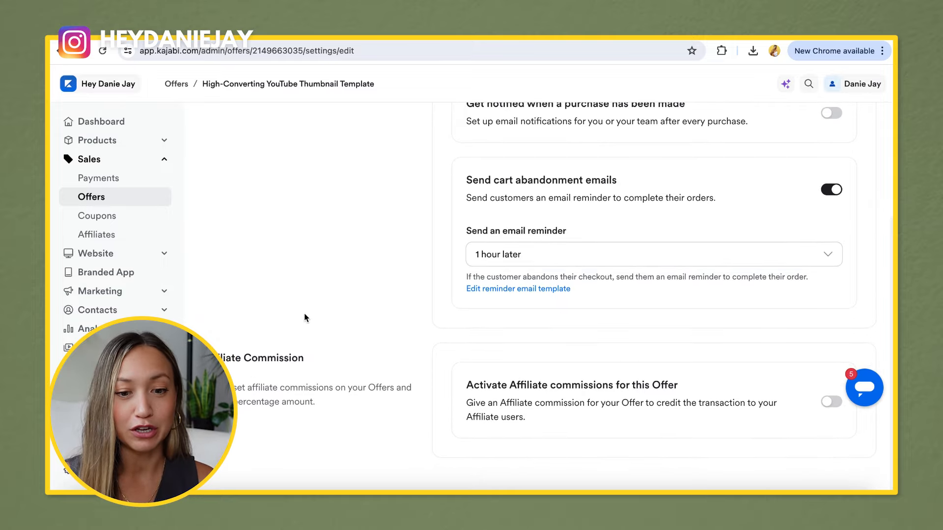
scroll(304, 318, up, 5)
scroll(442, 315, down, 1)
scroll(786, 314, down, 1)
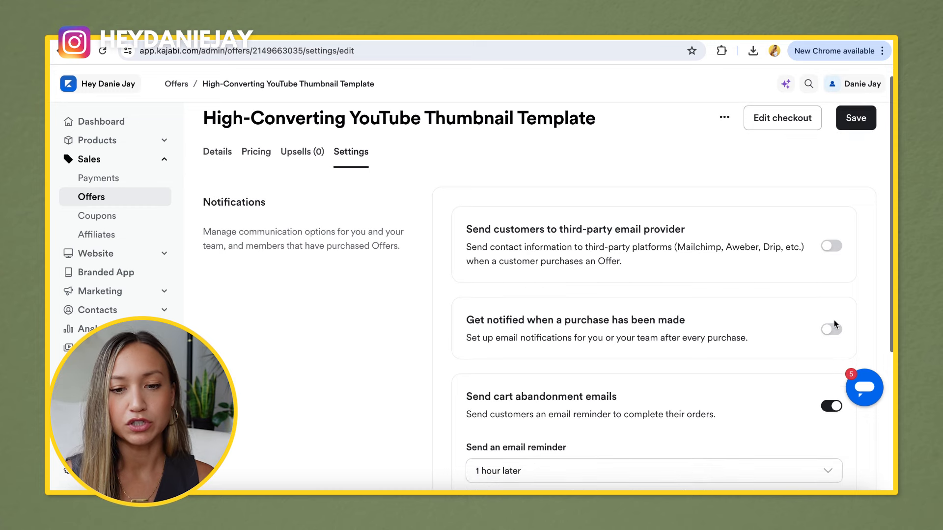
click(834, 331)
scroll(670, 385, down, 1)
scroll(670, 385, up, 2)
click(828, 346)
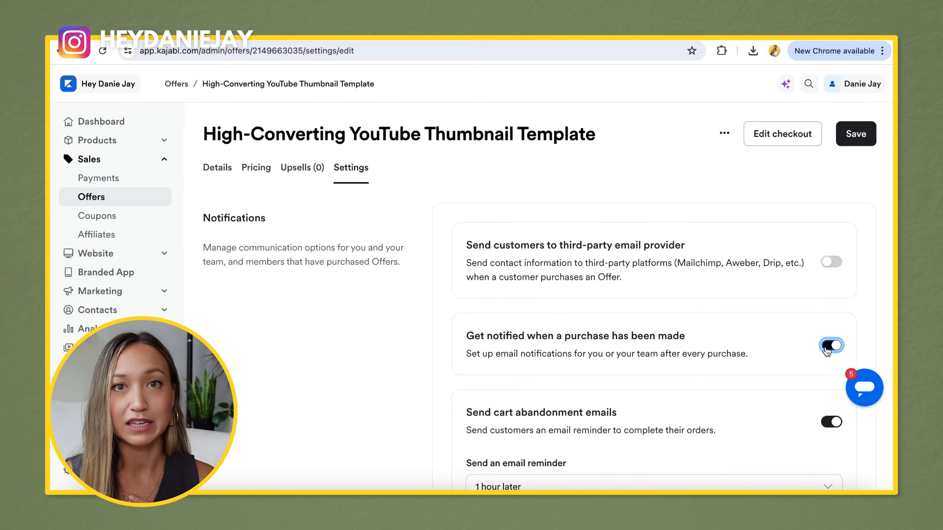
Save the offer settings and review the automation that adds the YouTube Thumbnail Digital Download tag in the offer details
click(855, 140)
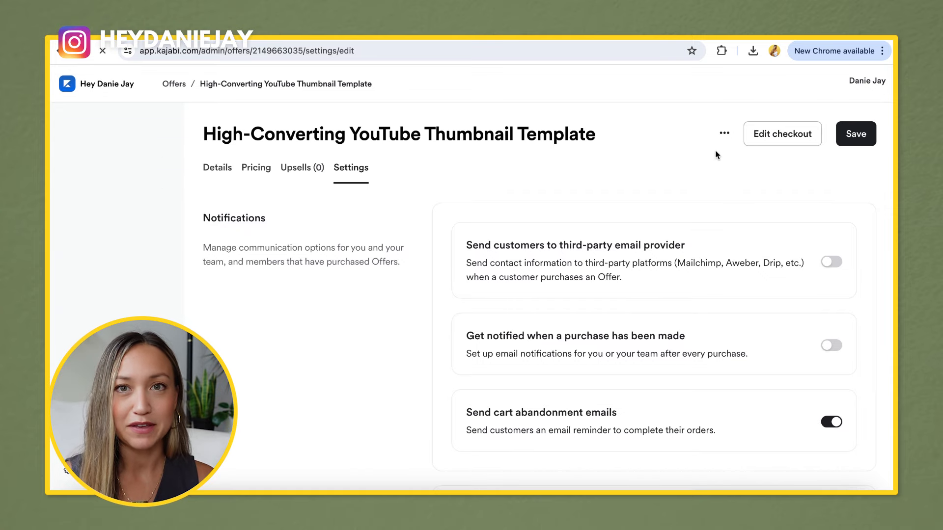
click(214, 172)
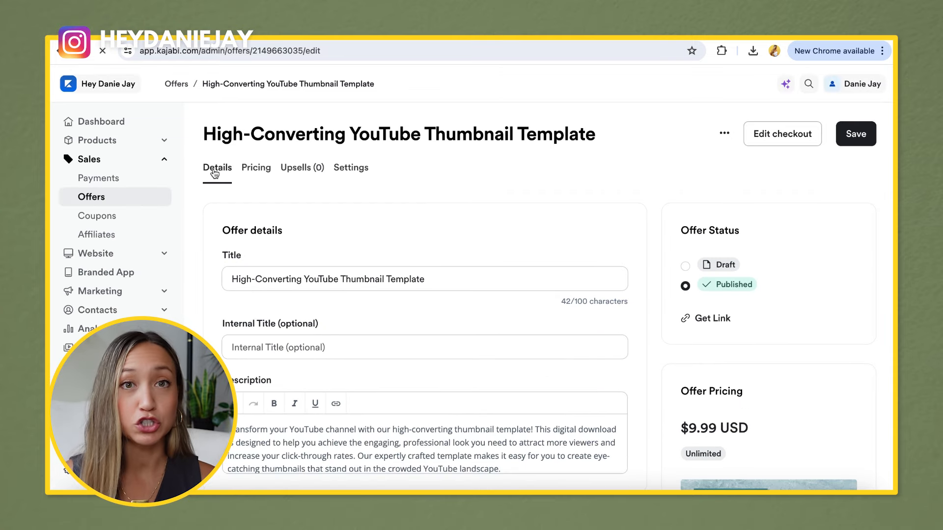
scroll(214, 173, down, 19)
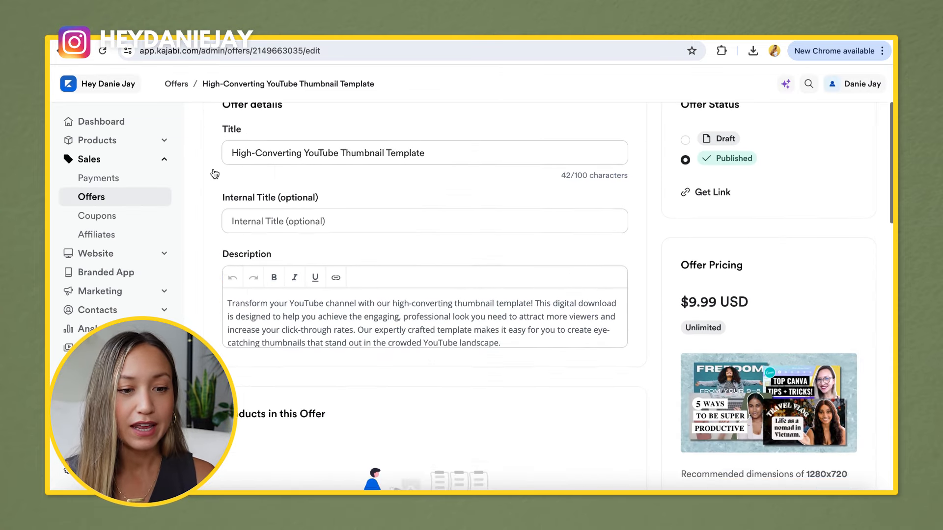
scroll(214, 173, down, 4)
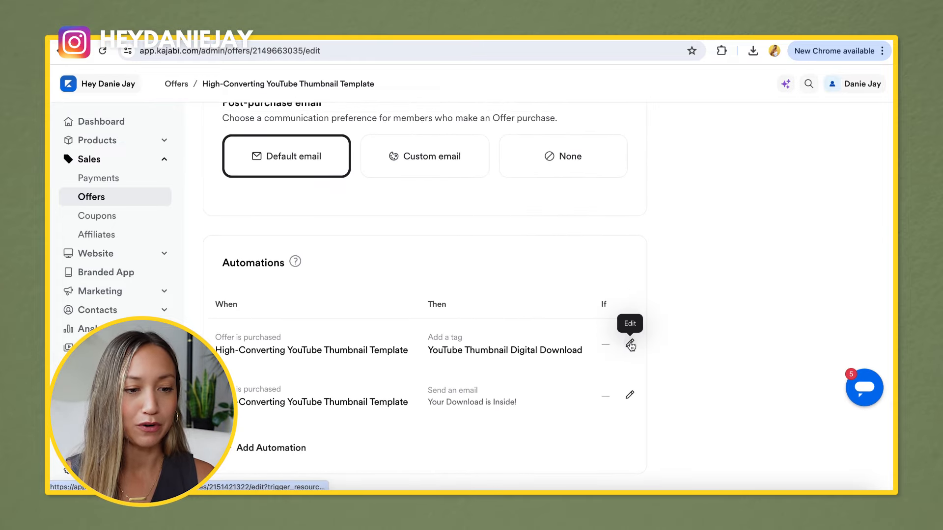
click(630, 345)
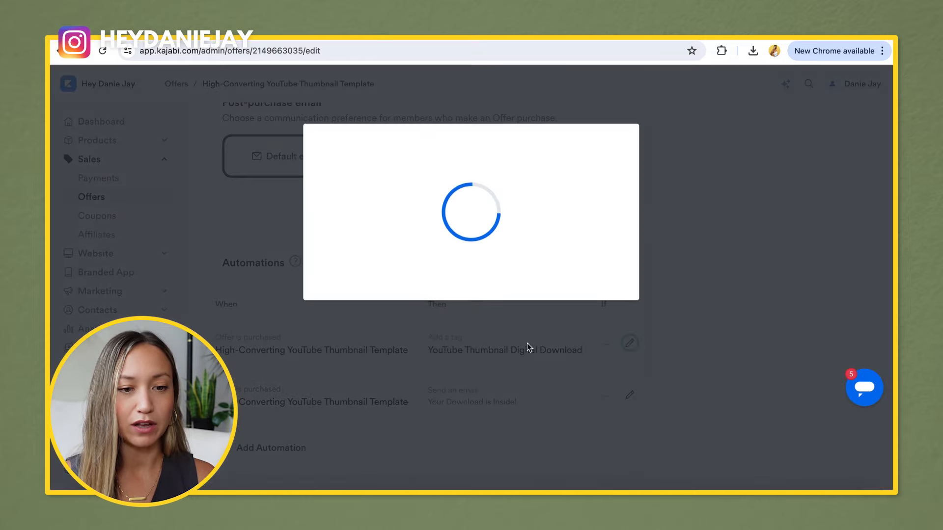
scroll(492, 324, down, 2)
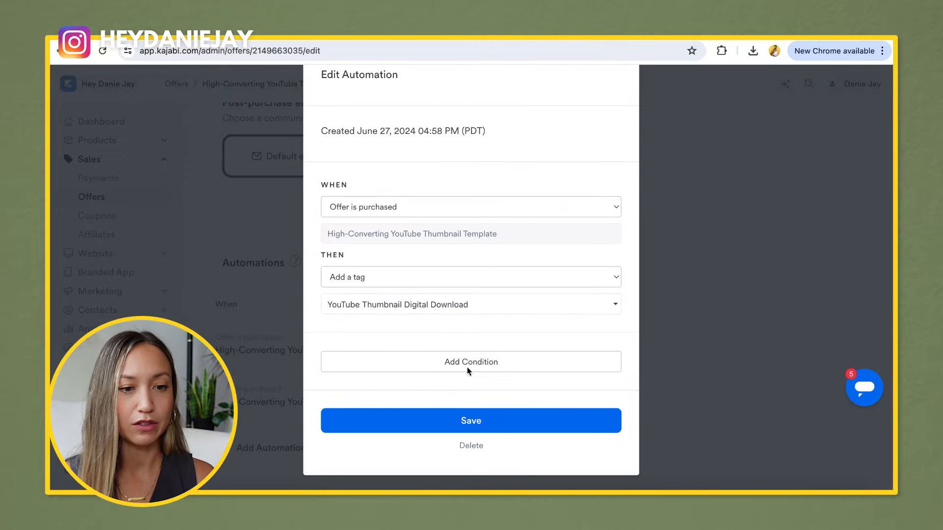
click(667, 255)
Send a test email of the "Your Download is Inside!" purchase automation to the account's own address and close the automation
click(629, 394)
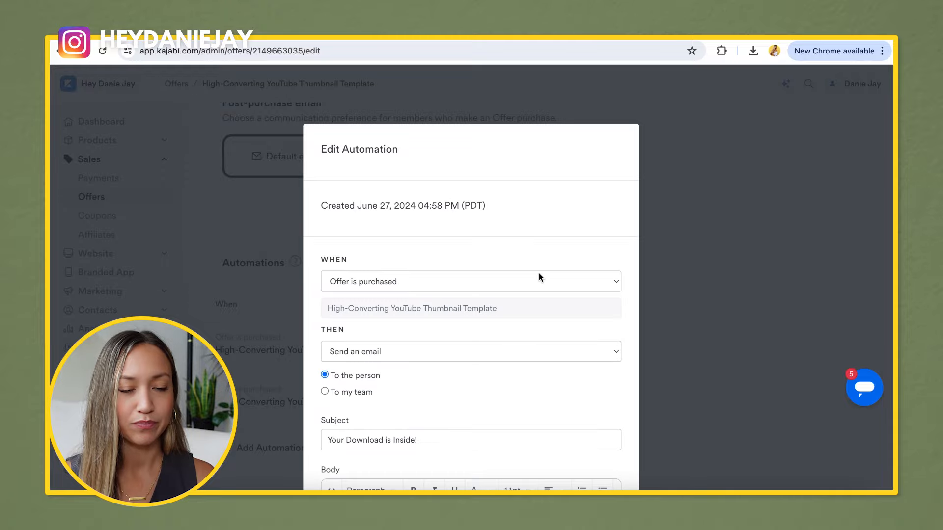
scroll(539, 273, down, 6)
scroll(482, 352, down, 2)
click(472, 424)
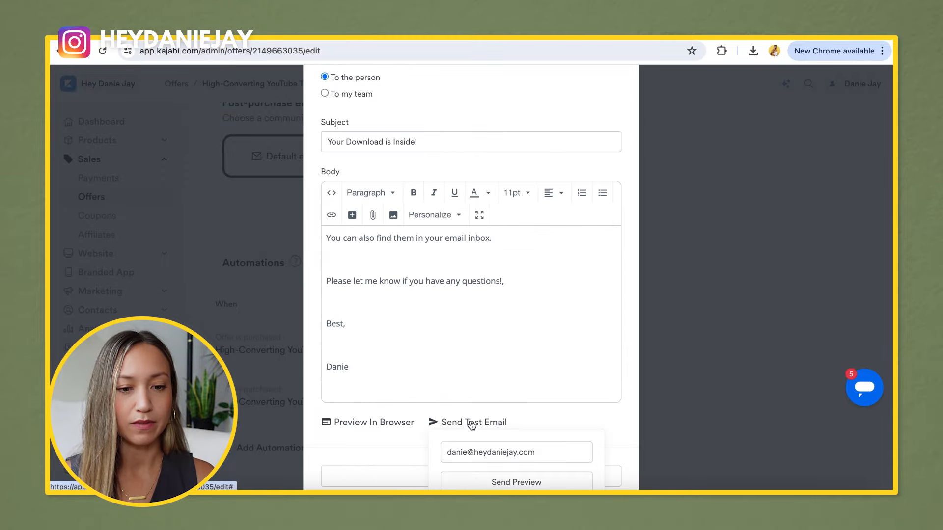
click(512, 477)
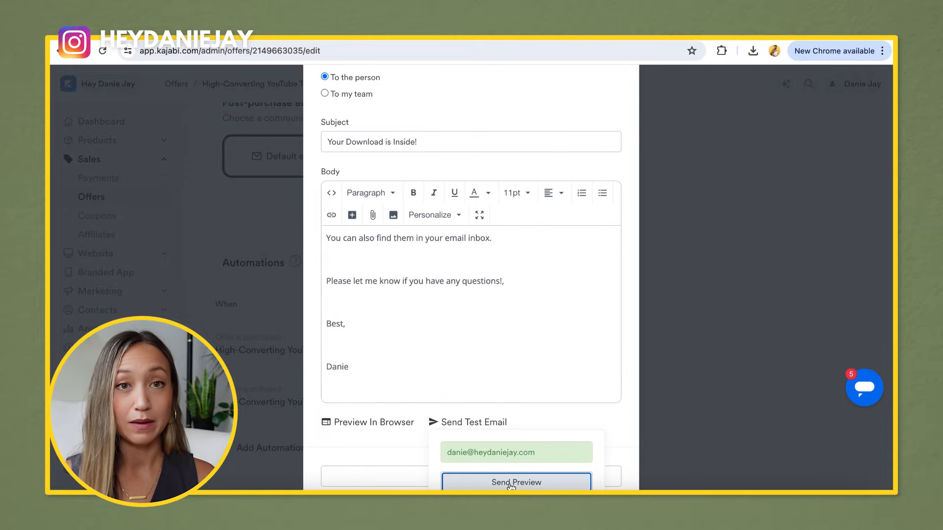
click(695, 192)
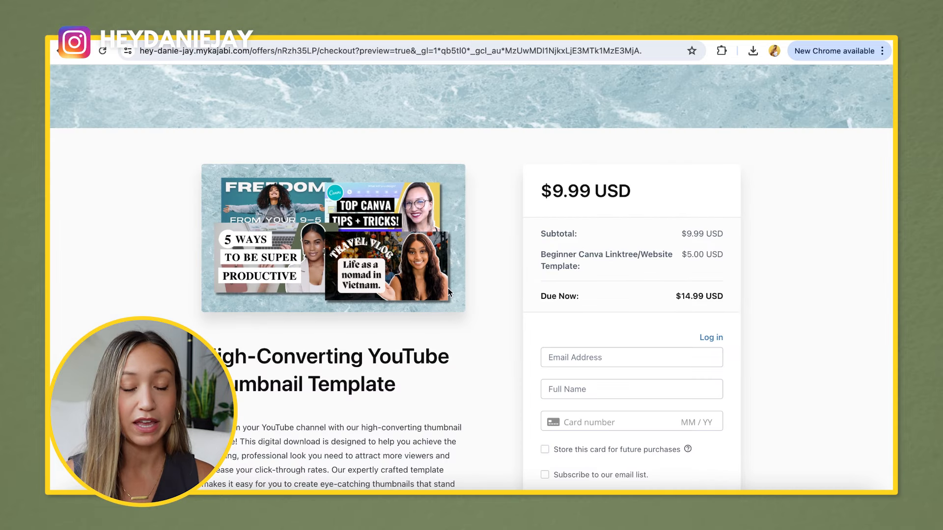
Preview the custom thank you page and test its Canva template download link
scroll(448, 292, down, 1)
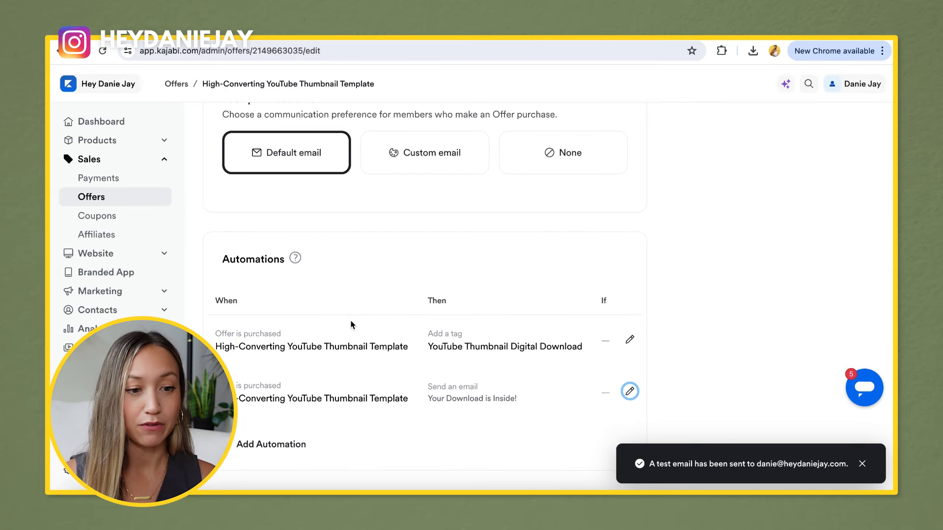
scroll(351, 321, up, 8)
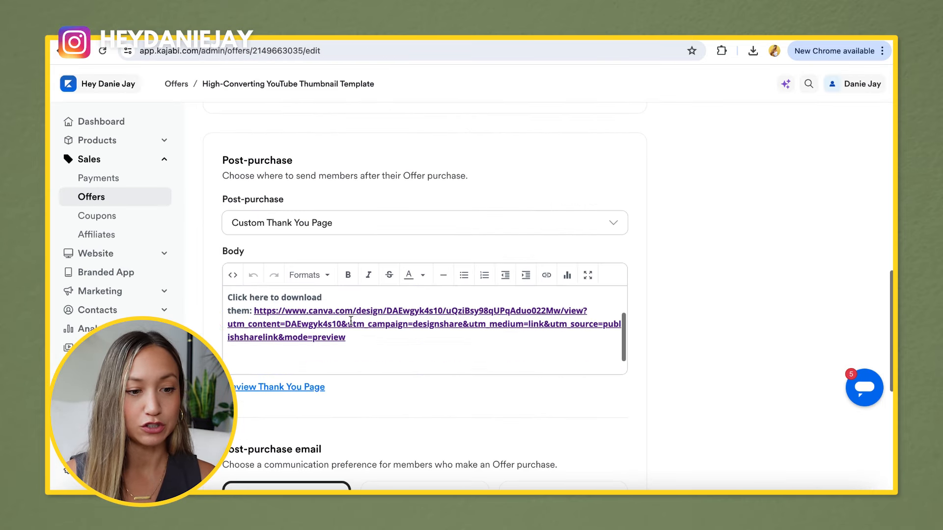
click(299, 387)
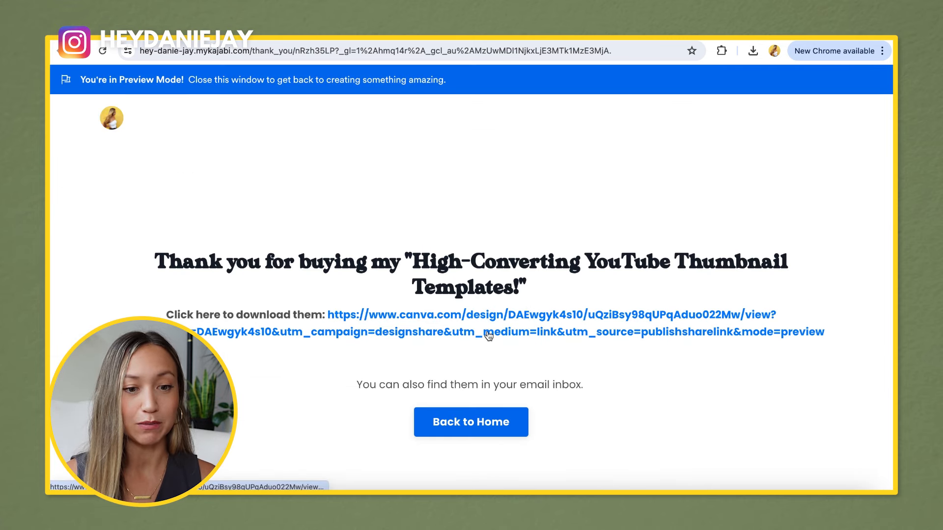
click(488, 336)
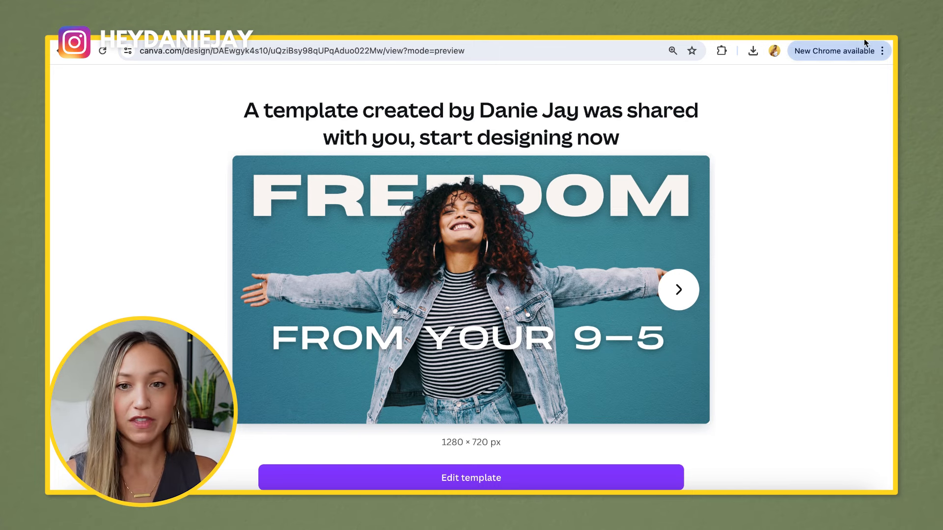
Switch to Gmail in a new browser tab, read the "Your Download is Inside!" test email, and test its download link
key(ctrl+t)
text(gm)
key(Return)
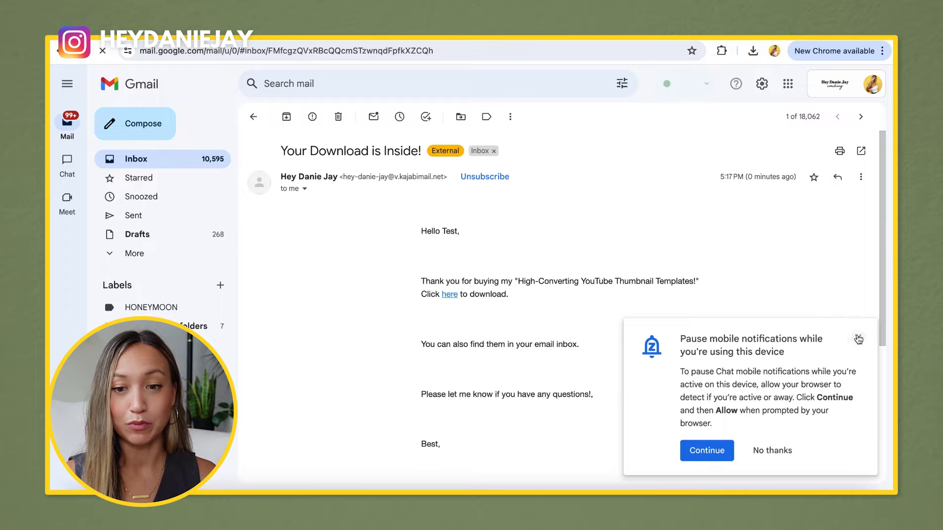
click(858, 339)
scroll(507, 314, down, 4)
scroll(462, 279, up, 3)
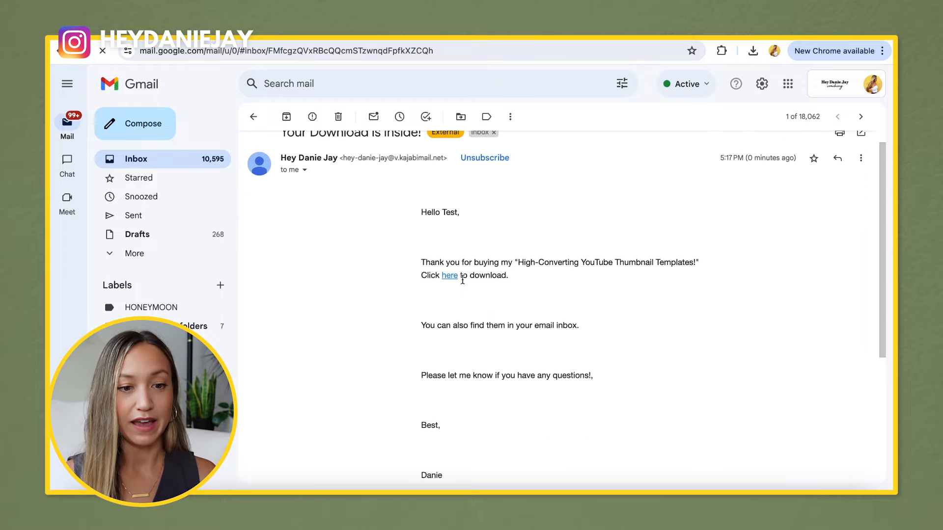
click(450, 276)
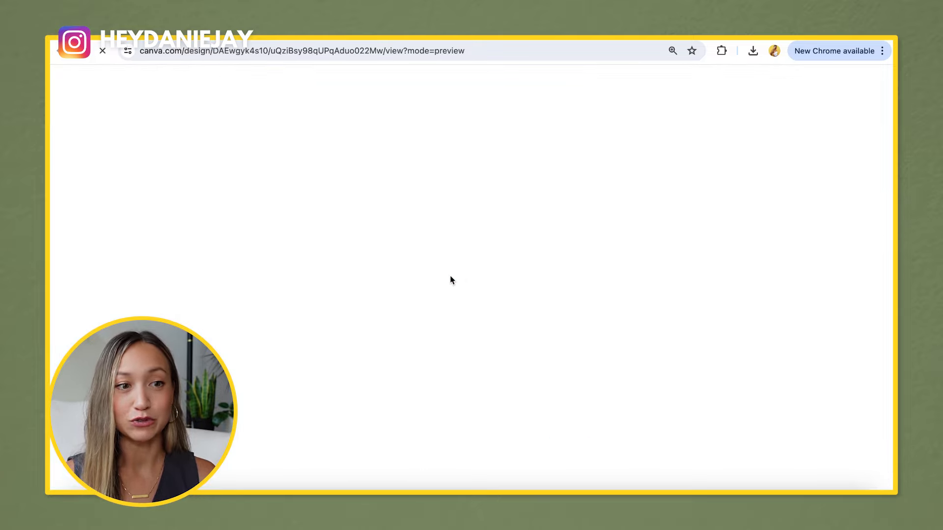